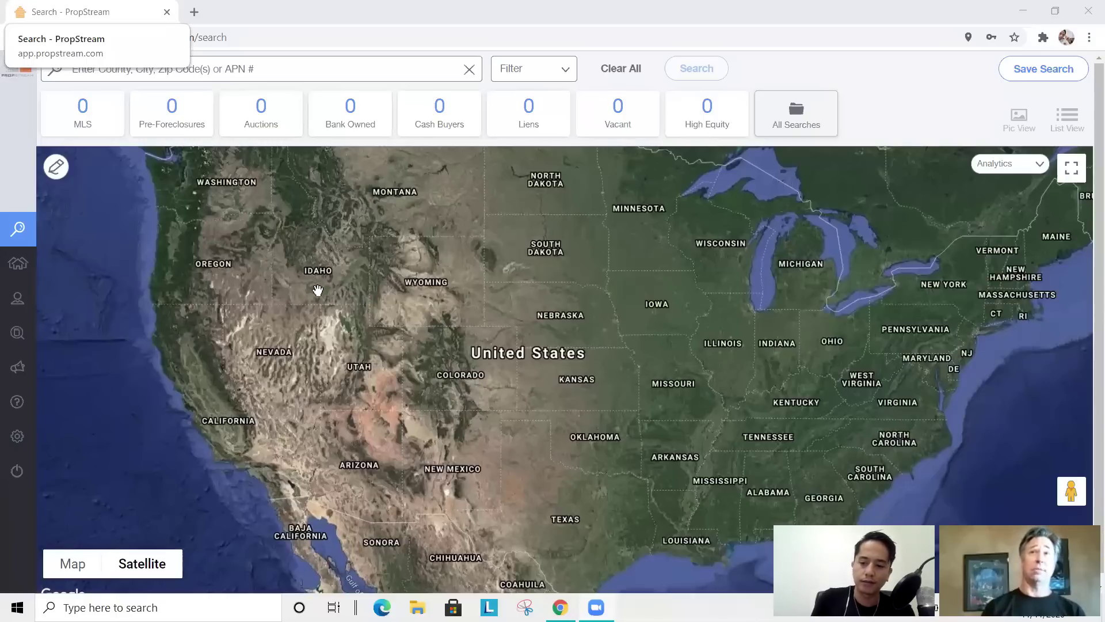
Search for 'watauga' and pick Watauga, TX from the location suggestions.
{"action": "left_click", "coordinate": [285, 124]}
{"action": "left_click", "coordinate": [298, 70]}
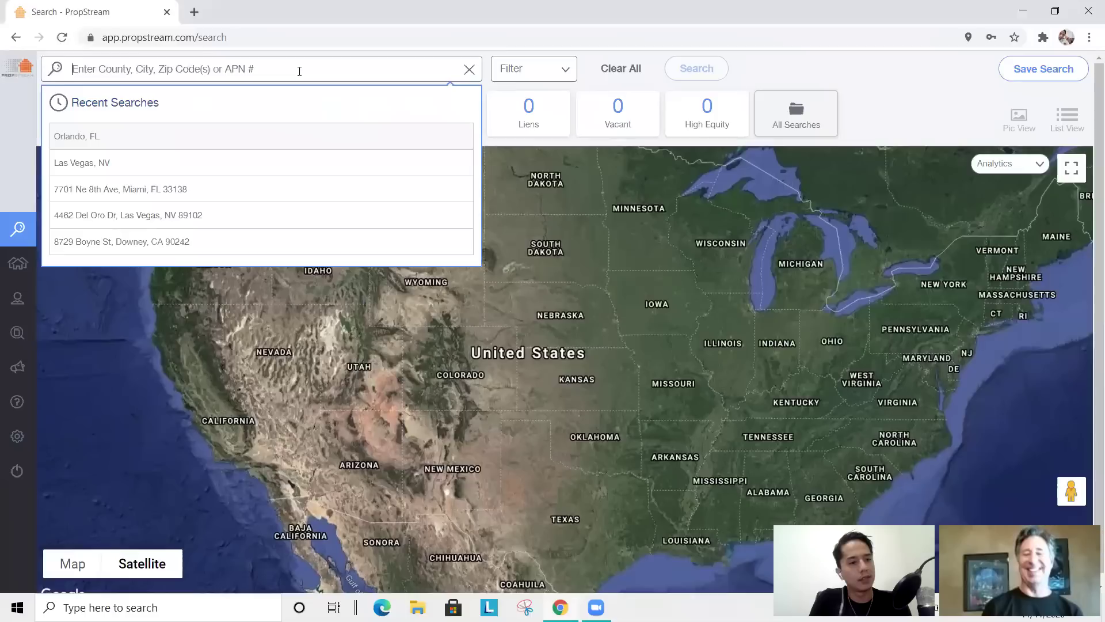
{"action": "type", "text": "wat"}
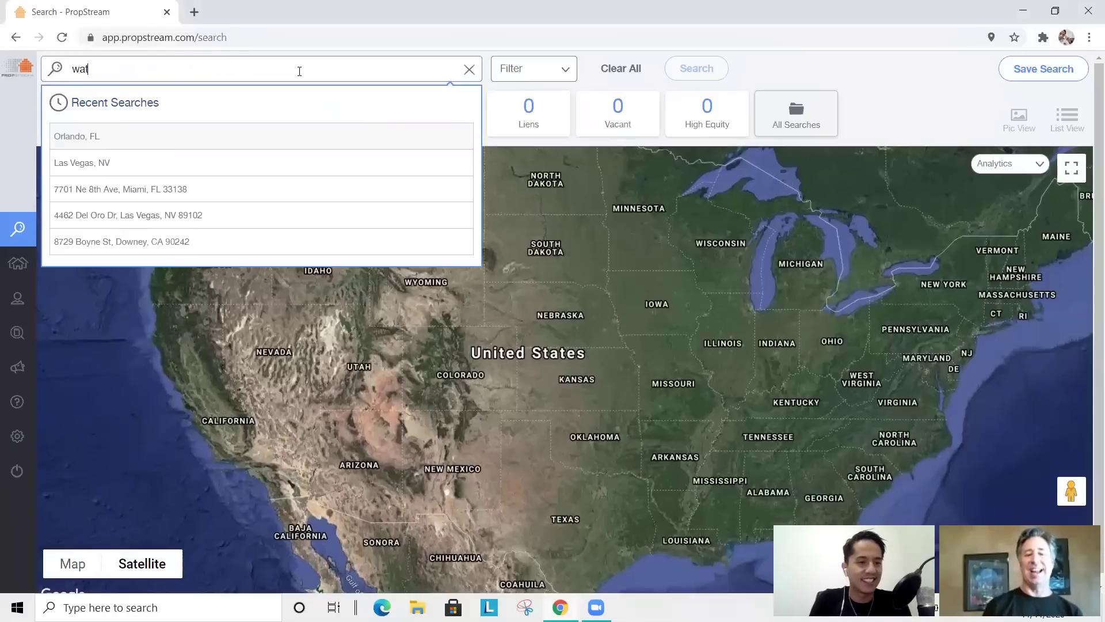
{"action": "type", "text": "auga"}
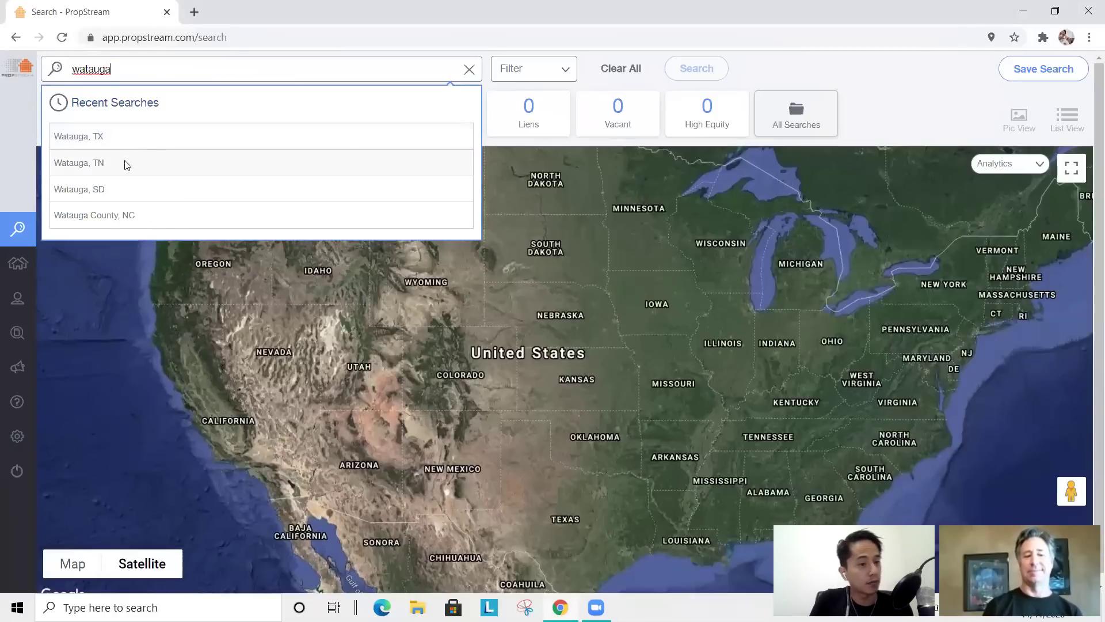
{"action": "left_click", "coordinate": [166, 137]}
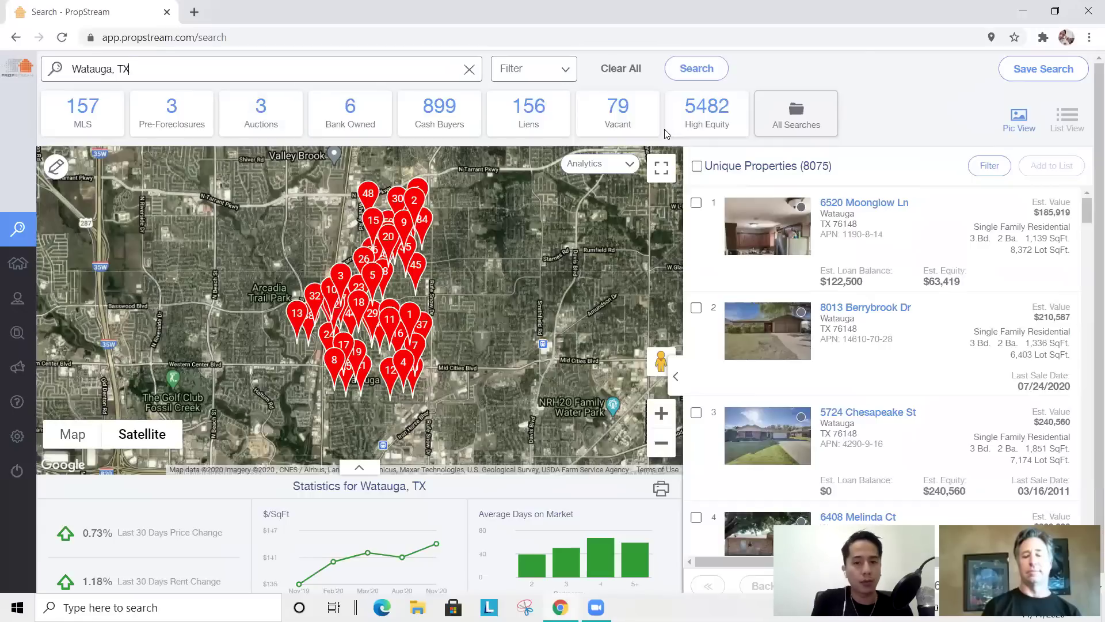
Filter to the 899 Cash Buyers properties and page to the last page and back to the first.
{"action": "left_click", "coordinate": [450, 123]}
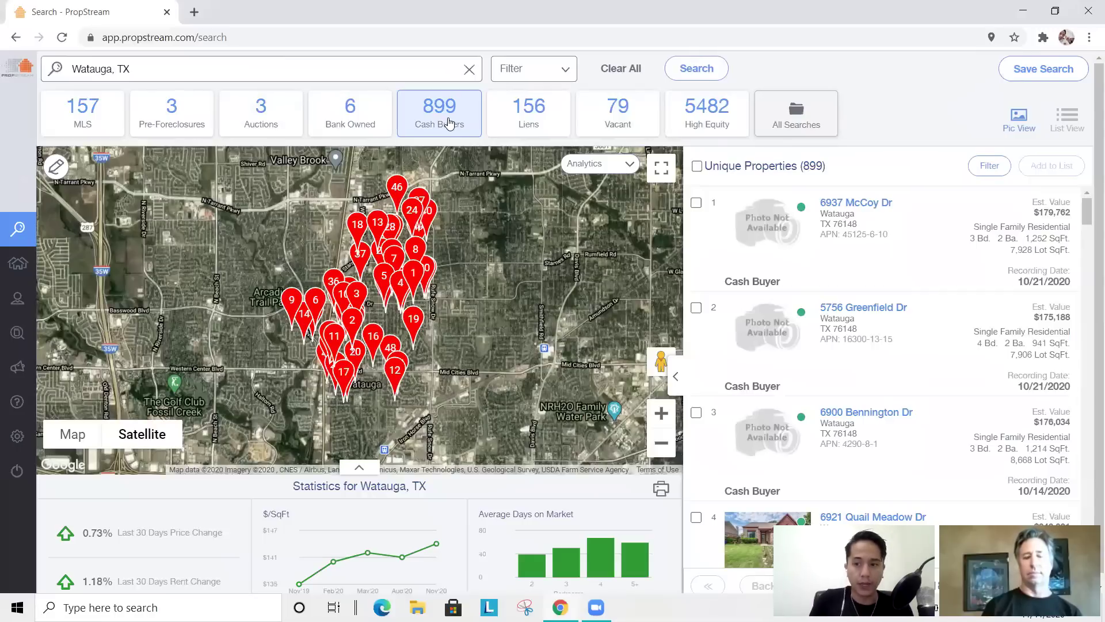
{"action": "left_click_drag", "start_coordinate": [1016, 286], "coordinate": [1071, 284]}
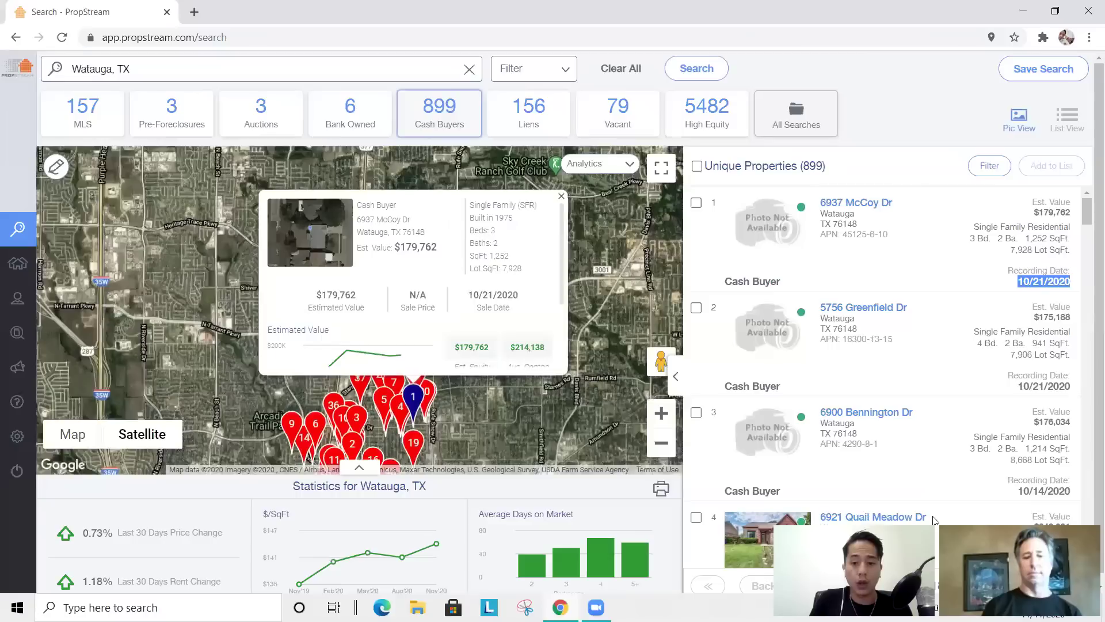
{"action": "left_click", "coordinate": [1075, 587]}
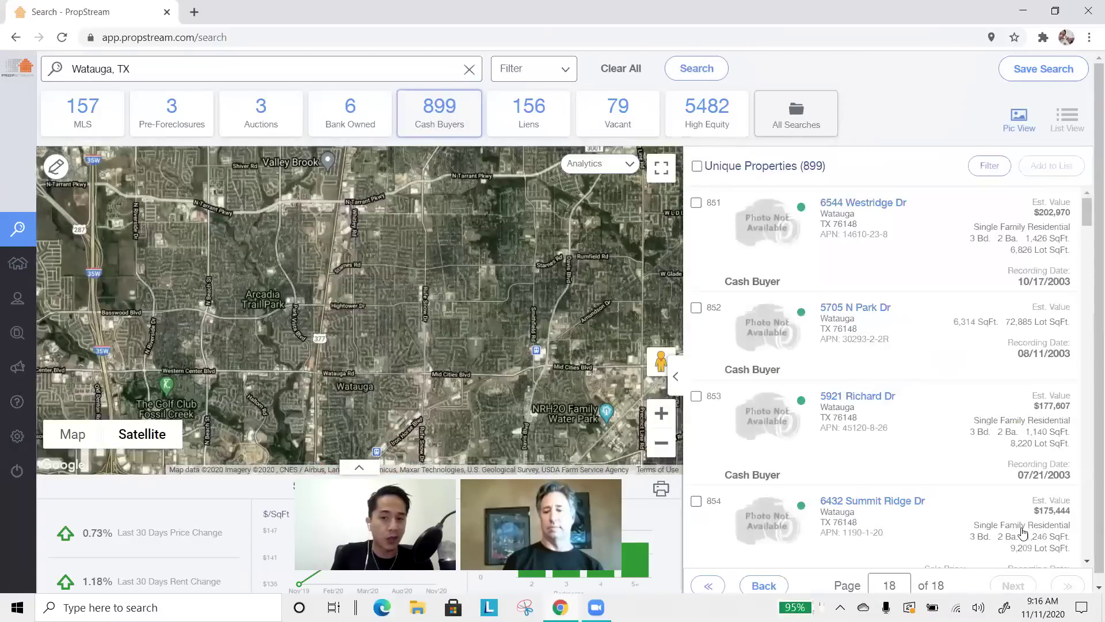
{"action": "scroll", "coordinate": [987, 423], "scroll_direction": "down", "scroll_amount": 20}
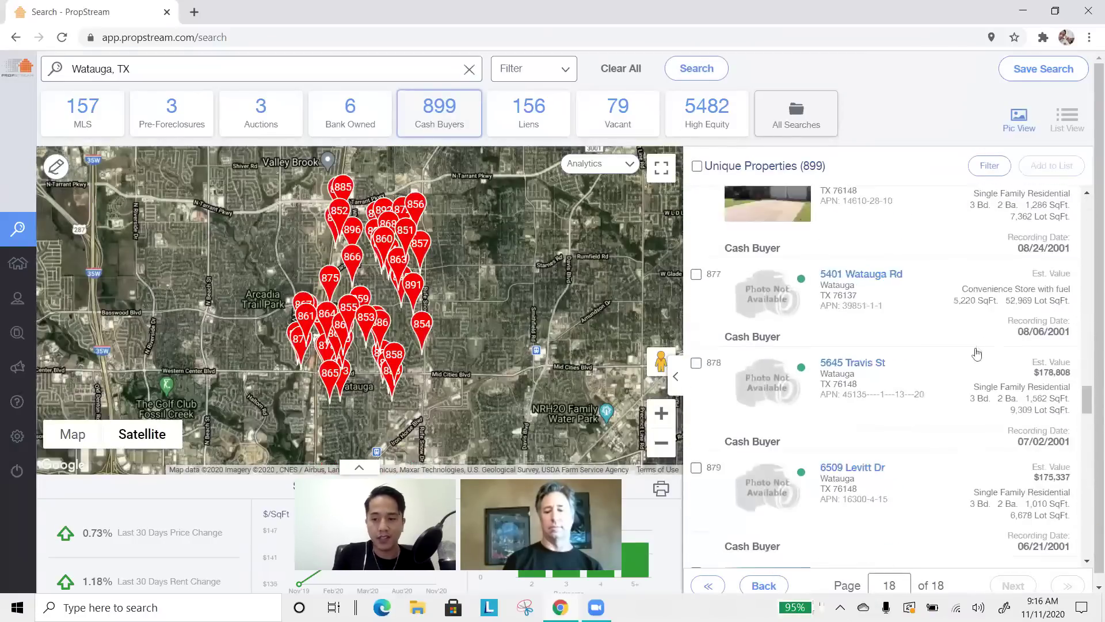
{"action": "scroll", "coordinate": [972, 377], "scroll_direction": "down", "scroll_amount": 10}
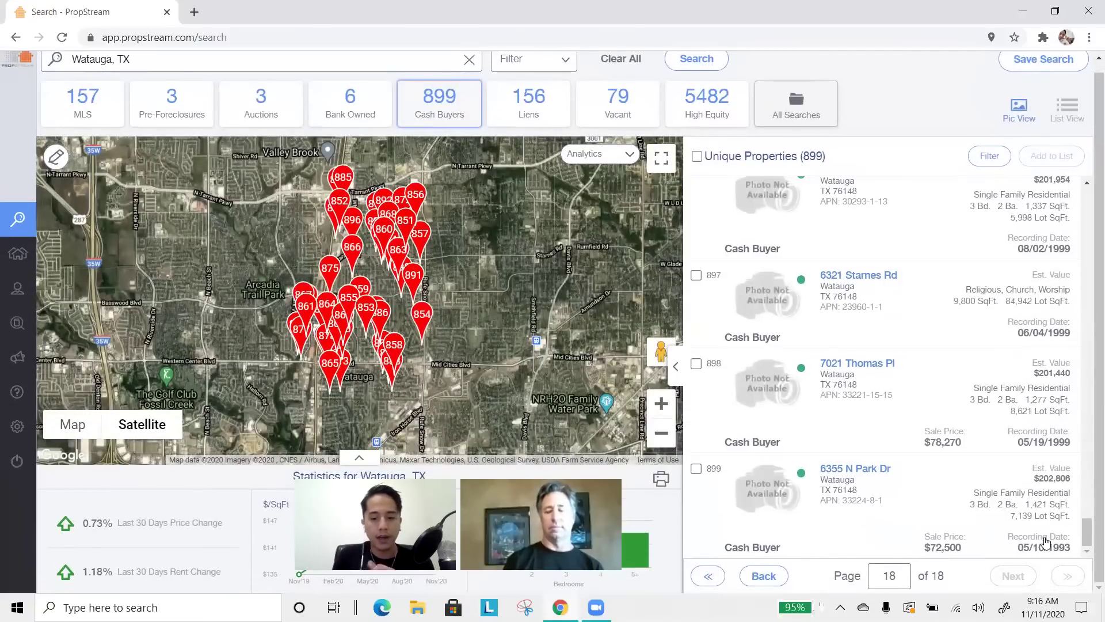
{"action": "left_click", "coordinate": [708, 576]}
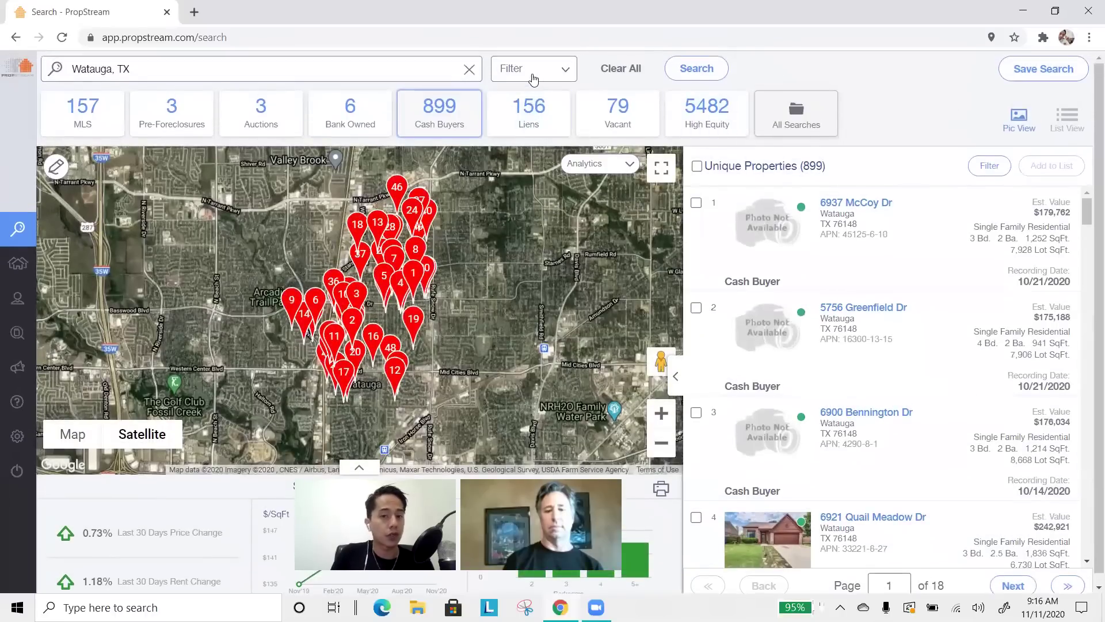
In Search Options under Ownership Info, step the Last Sale Date calendar back to January 2020.
{"action": "left_click", "coordinate": [533, 77]}
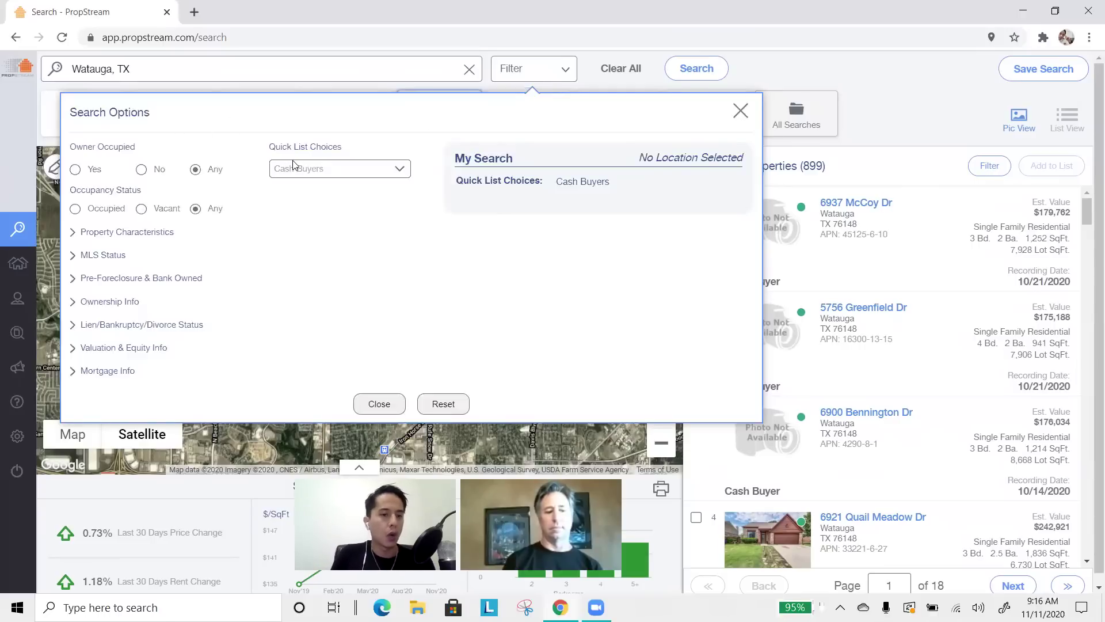
{"action": "left_click", "coordinate": [97, 303]}
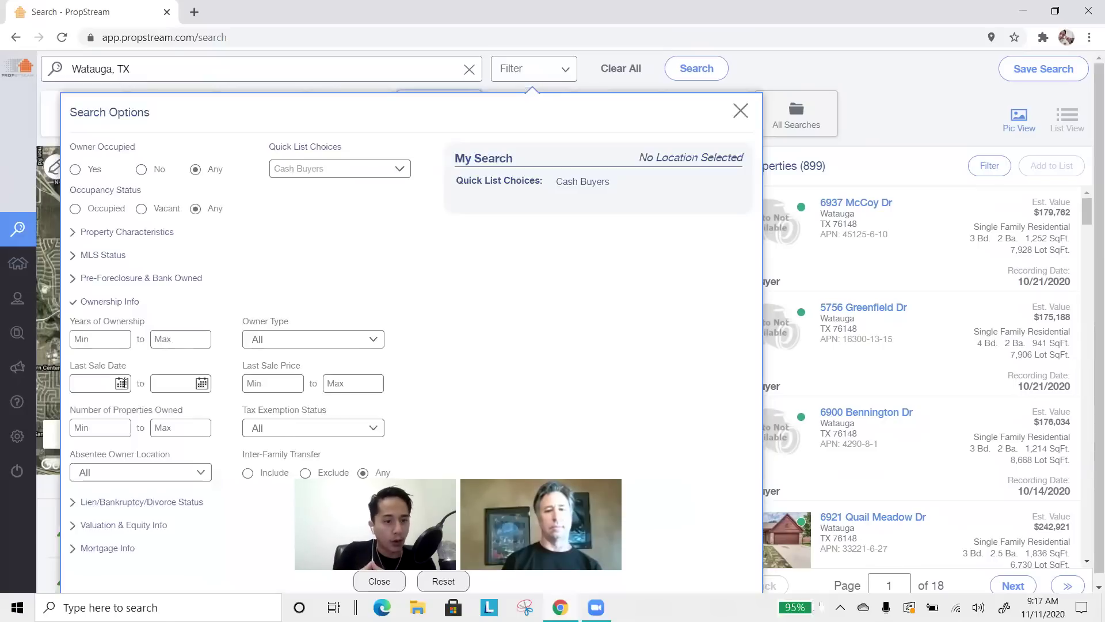
{"action": "left_click", "coordinate": [122, 382]}
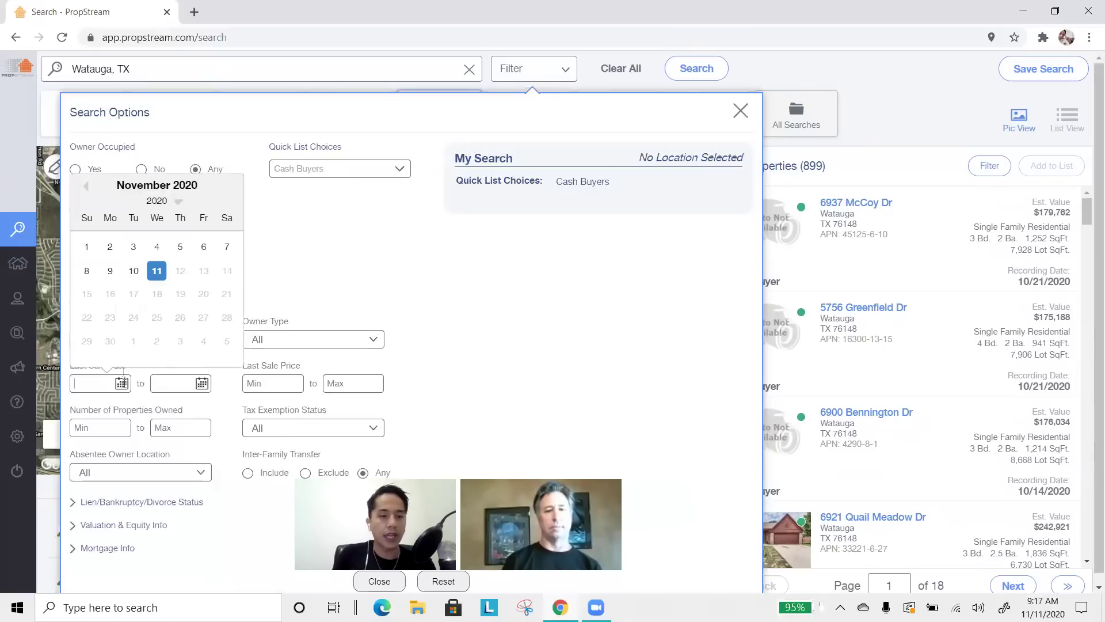
{"action": "left_click", "coordinate": [87, 187]}
{"action": "left_click", "coordinate": [87, 187]}
{"action": "left_click", "coordinate": [87, 187]}
{"action": "left_click", "coordinate": [86, 187]}
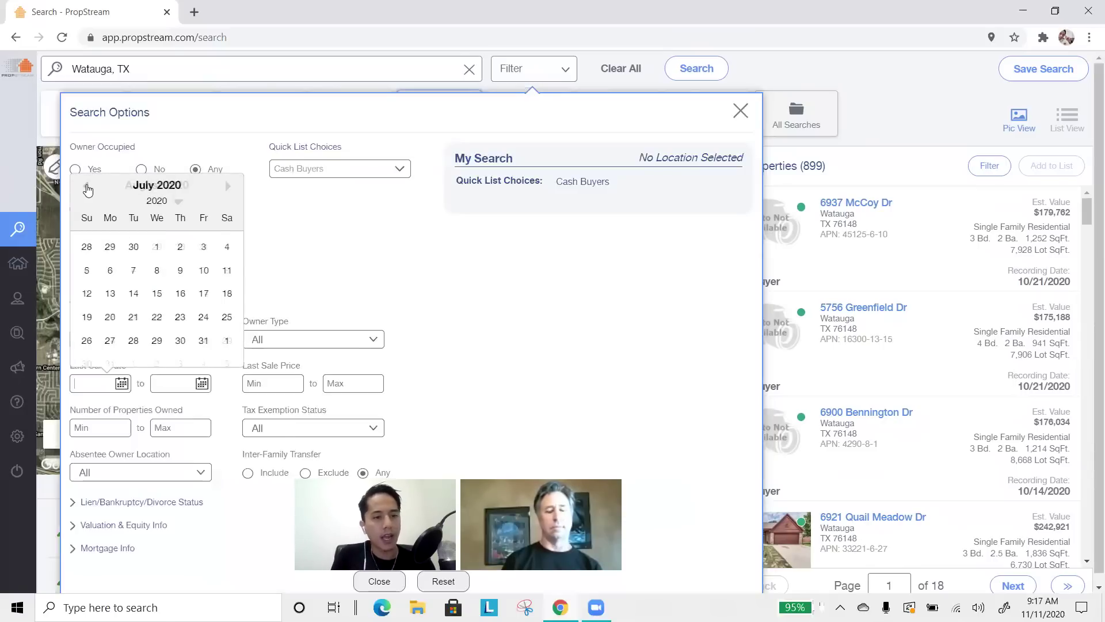
{"action": "left_click", "coordinate": [87, 188]}
{"action": "left_click", "coordinate": [87, 187]}
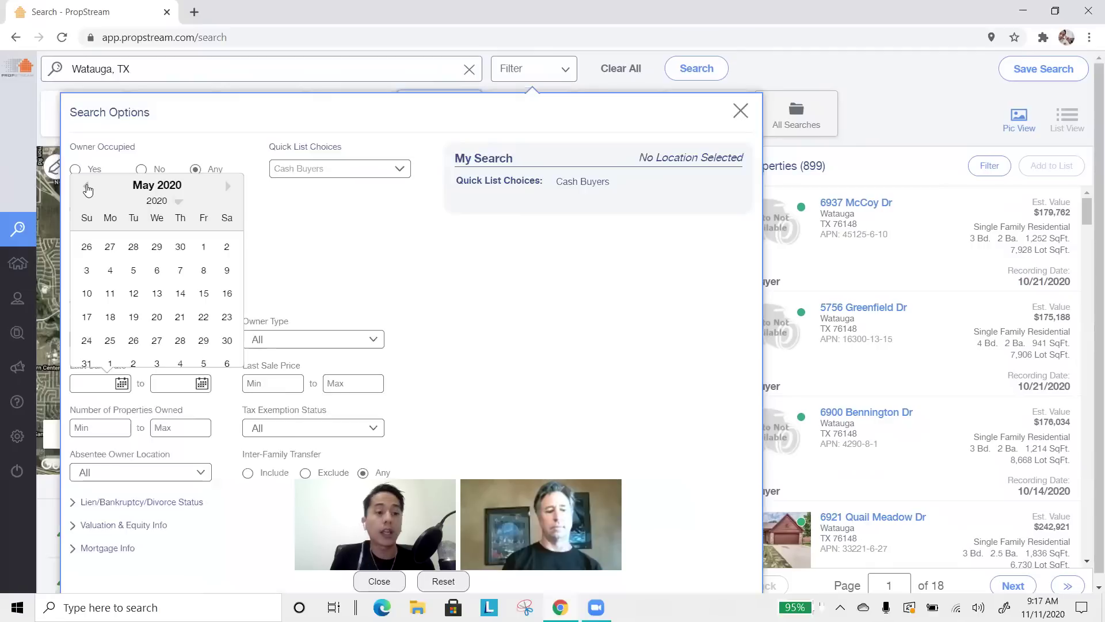
{"action": "left_click", "coordinate": [87, 187]}
{"action": "left_click", "coordinate": [87, 187]}
{"action": "left_click", "coordinate": [87, 187]}
{"action": "left_click", "coordinate": [87, 187]}
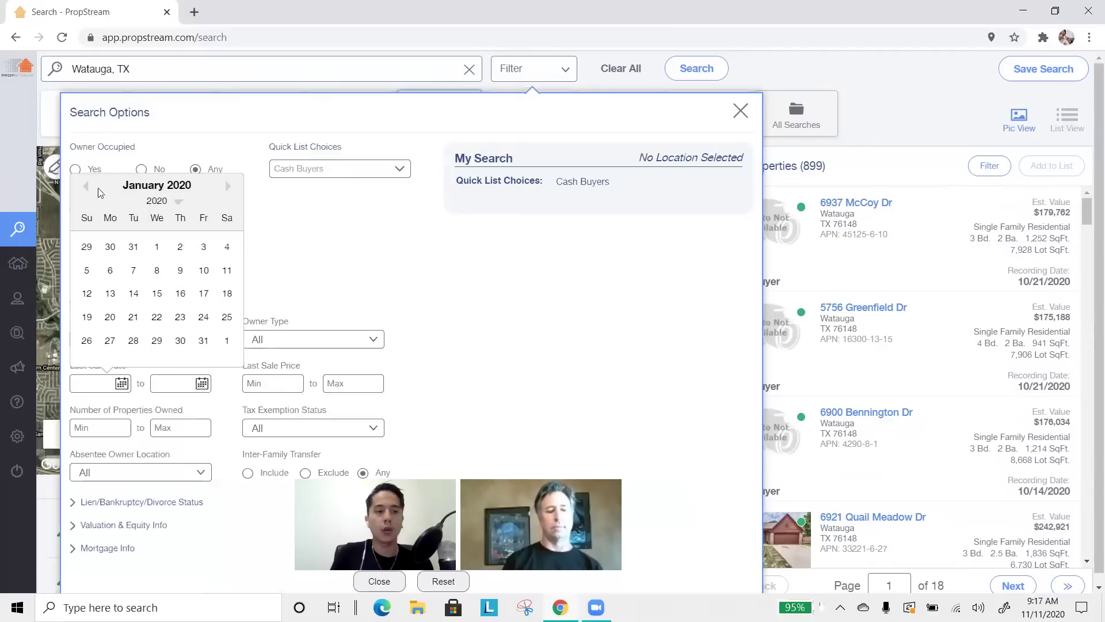
Set the Last Sale Date start to 01/01/20, narrowing the results to 80 properties.
{"action": "left_click", "coordinate": [157, 247]}
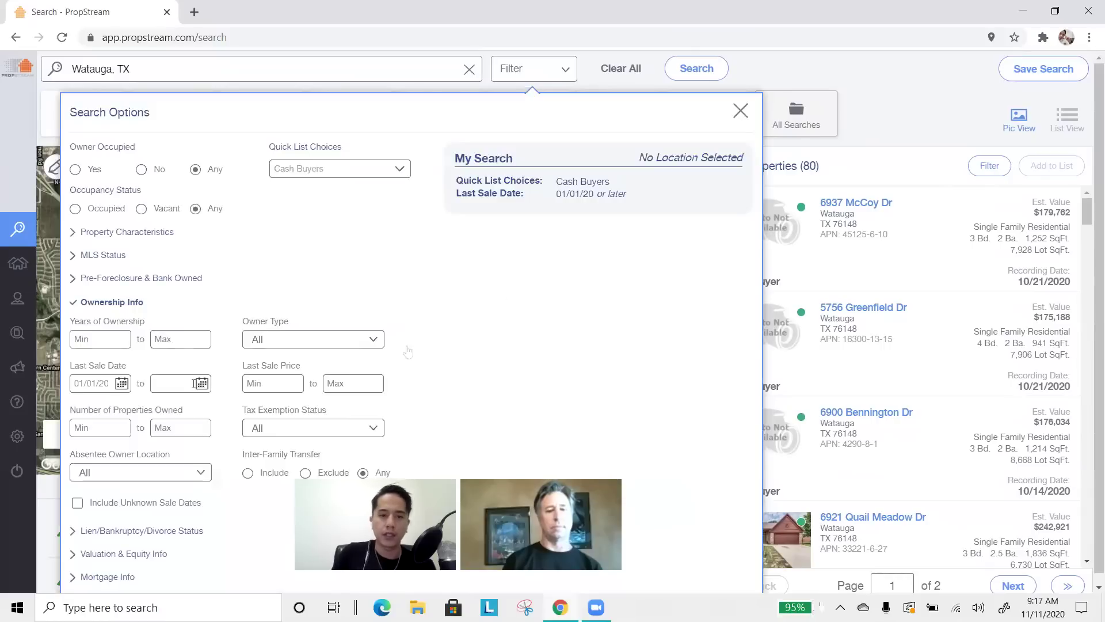
{"action": "mouse_move", "coordinate": [575, 197]}
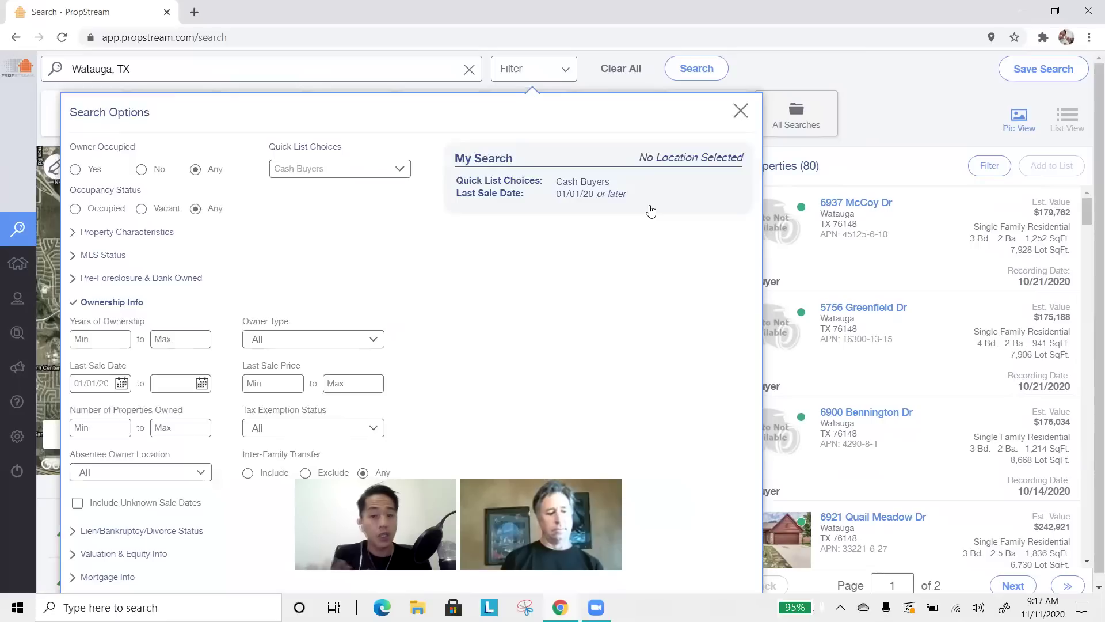
{"action": "left_click", "coordinate": [538, 87]}
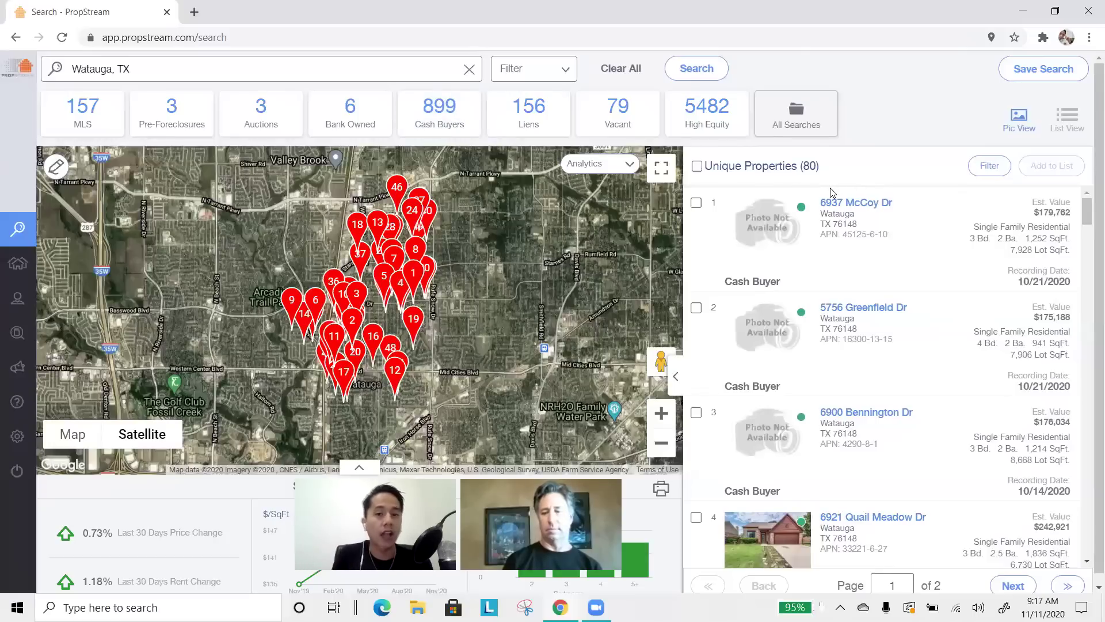
{"action": "left_click", "coordinate": [522, 70]}
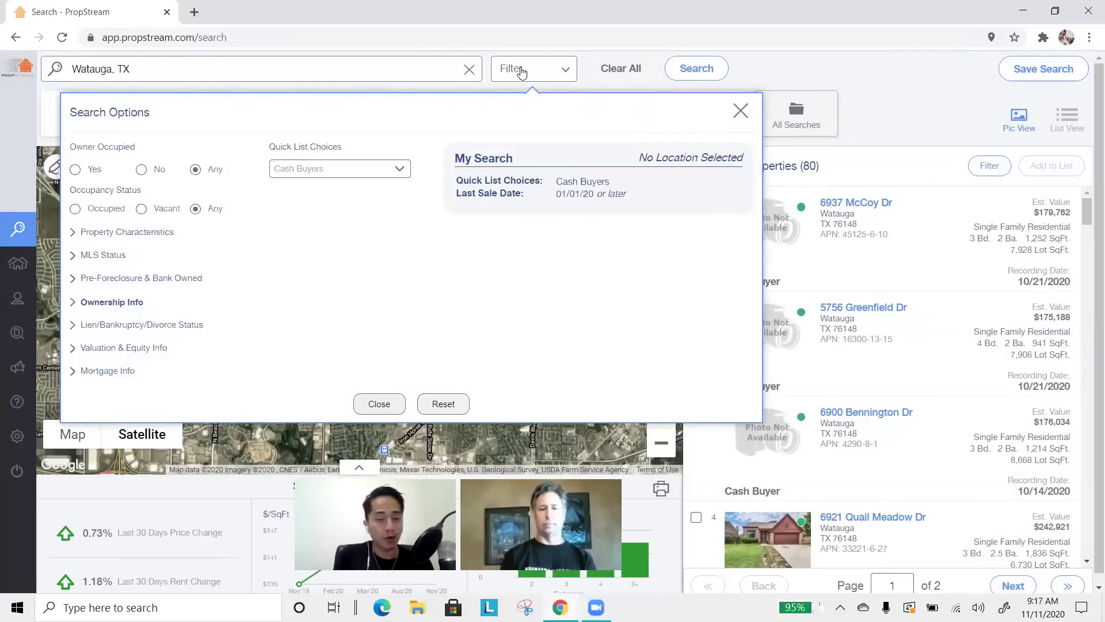
Set Owner Type under Ownership Info to Individual only, leaving 25 properties.
{"action": "left_click", "coordinate": [130, 304]}
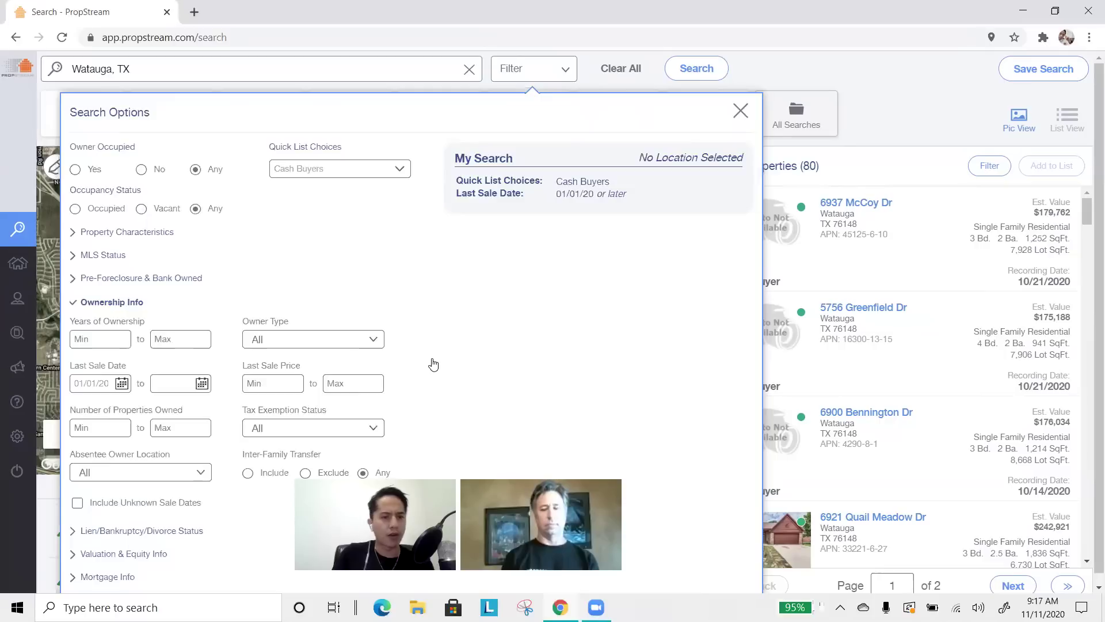
{"action": "left_click", "coordinate": [310, 344]}
{"action": "left_click", "coordinate": [342, 384]}
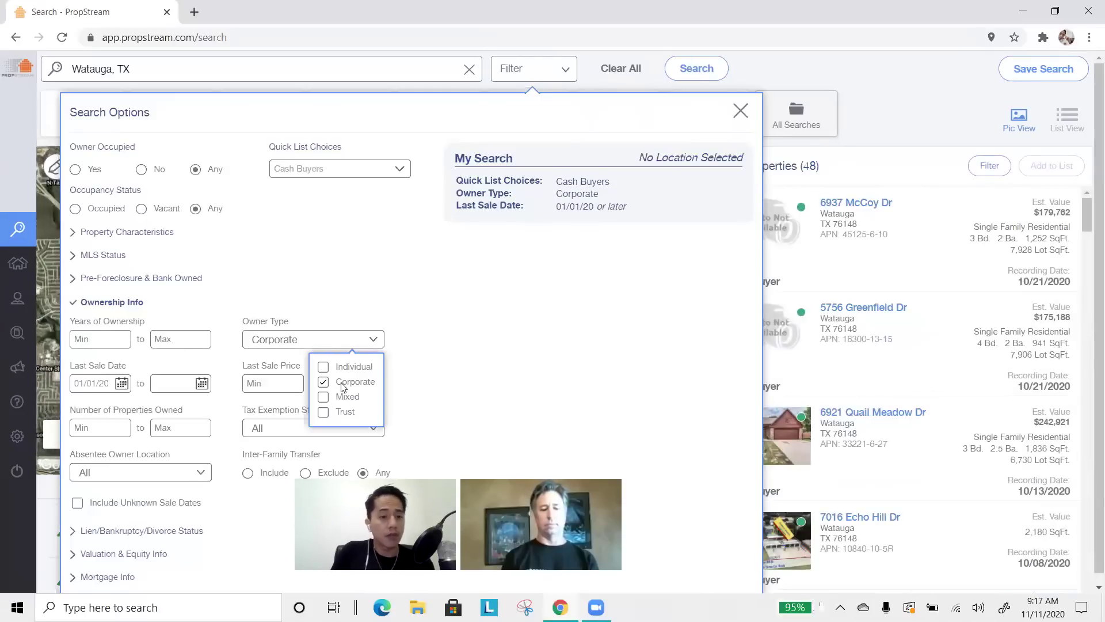
{"action": "left_click", "coordinate": [342, 384]}
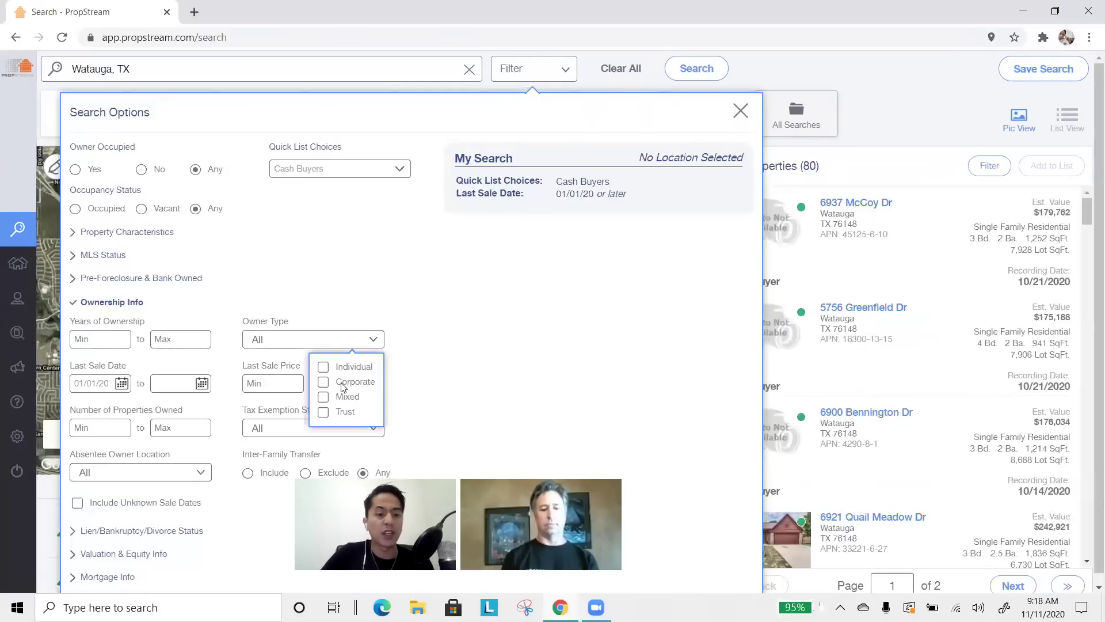
{"action": "left_click", "coordinate": [347, 371]}
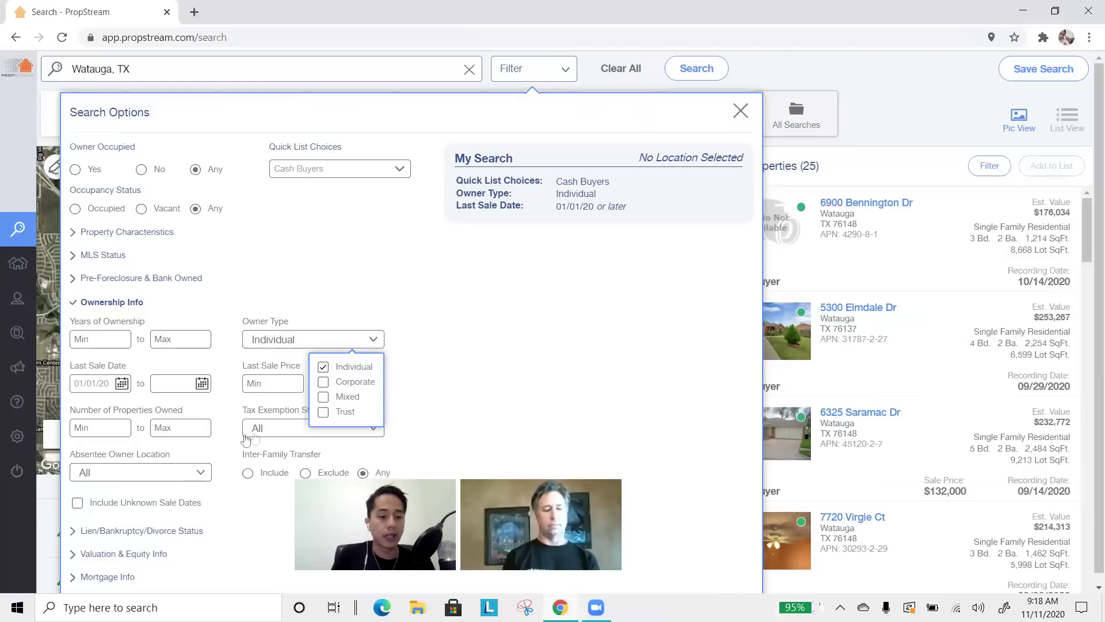
{"action": "left_click", "coordinate": [164, 393]}
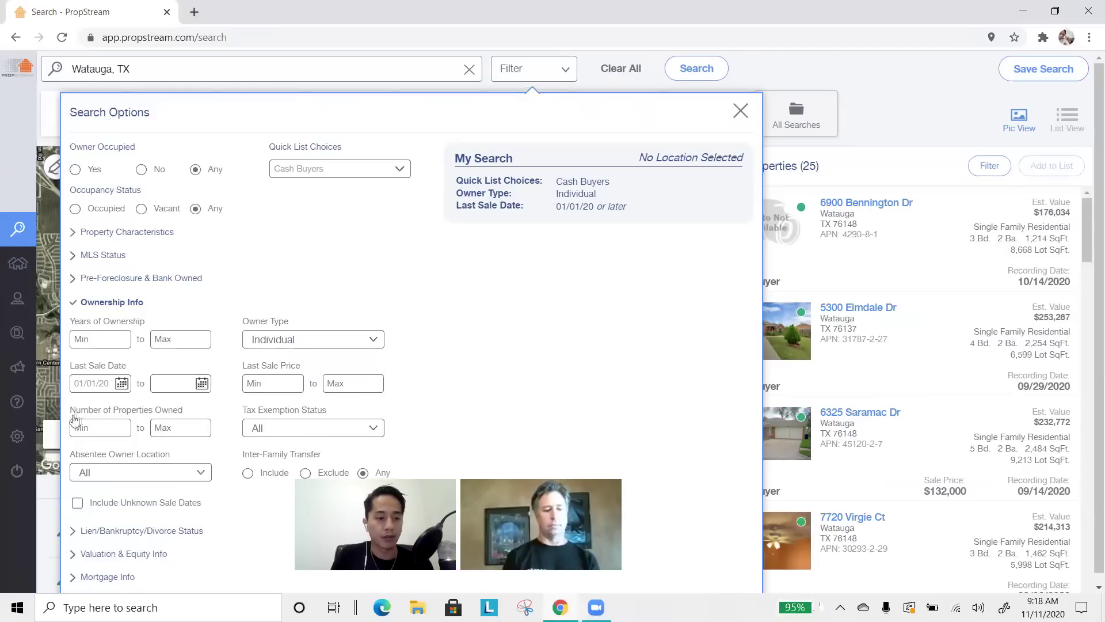
{"action": "left_click_drag", "start_coordinate": [69, 413], "coordinate": [90, 413]}
{"action": "left_click", "coordinate": [132, 413]}
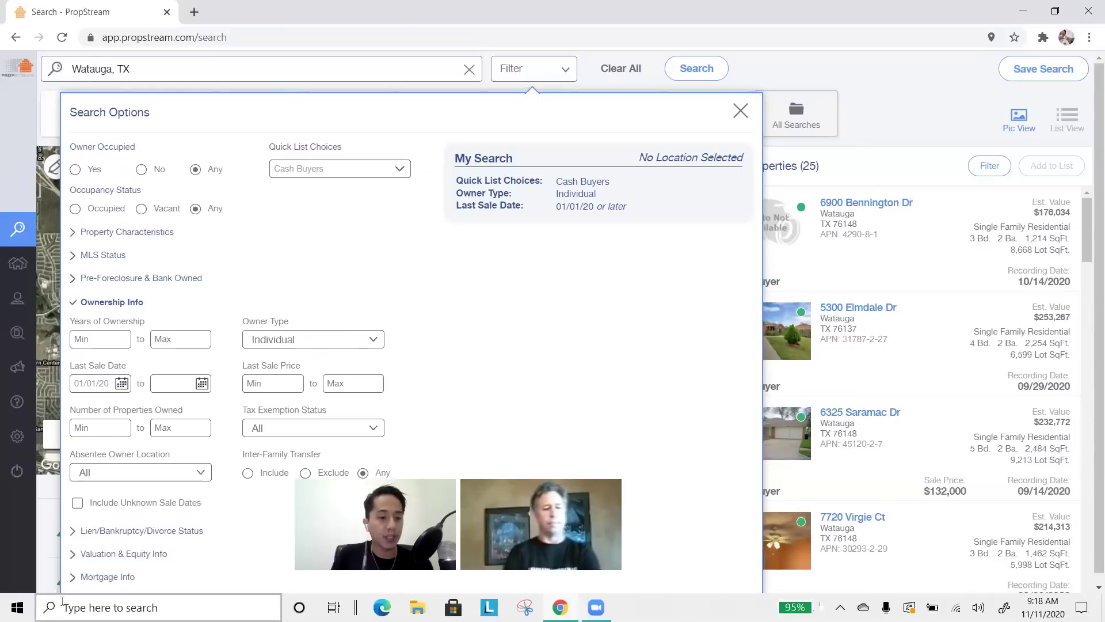
Set Number of Properties Owned minimum to 4 with no maximum, giving 14 properties.
{"action": "left_click", "coordinate": [179, 426]}
{"action": "type", "text": "2"}
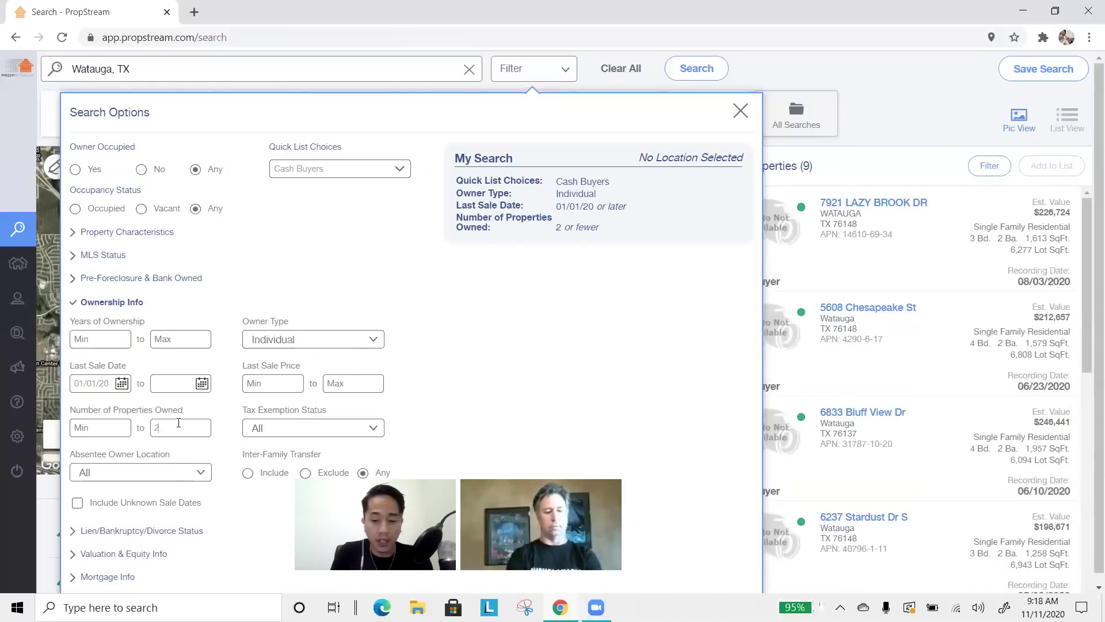
{"action": "key", "text": "BackSpace"}
{"action": "left_click", "coordinate": [99, 428]}
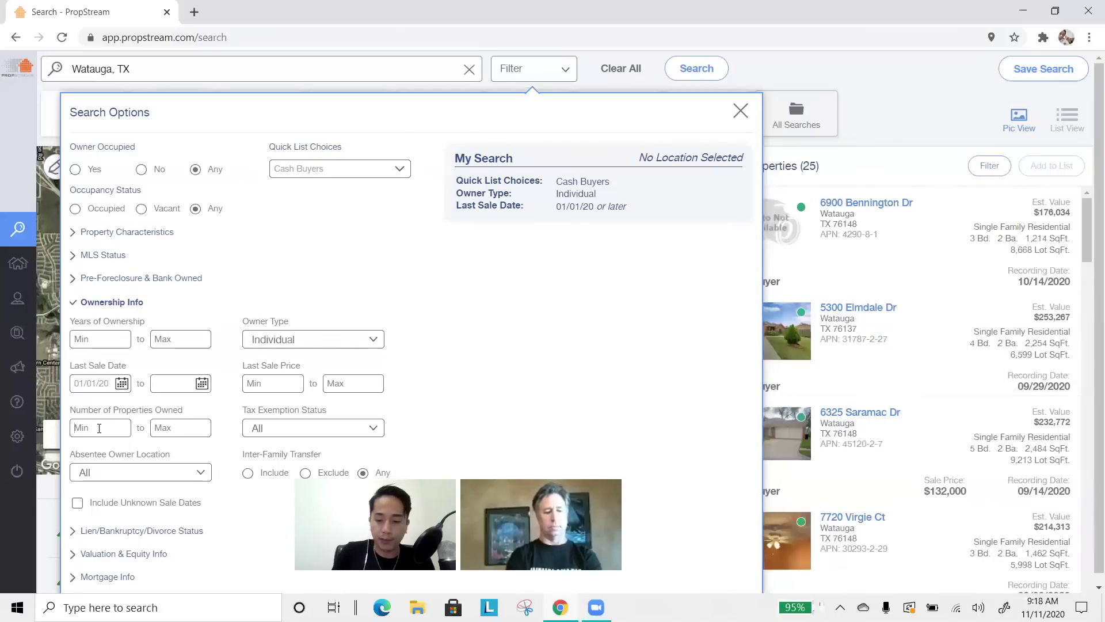
{"action": "type", "text": "10"}
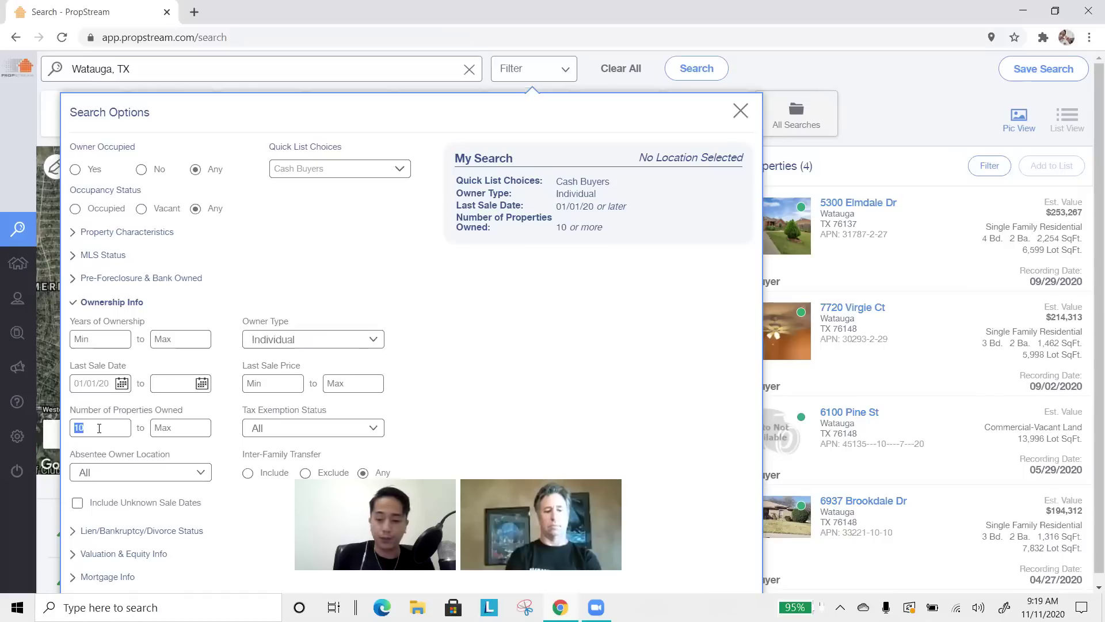
{"action": "key", "text": "BackSpace"}
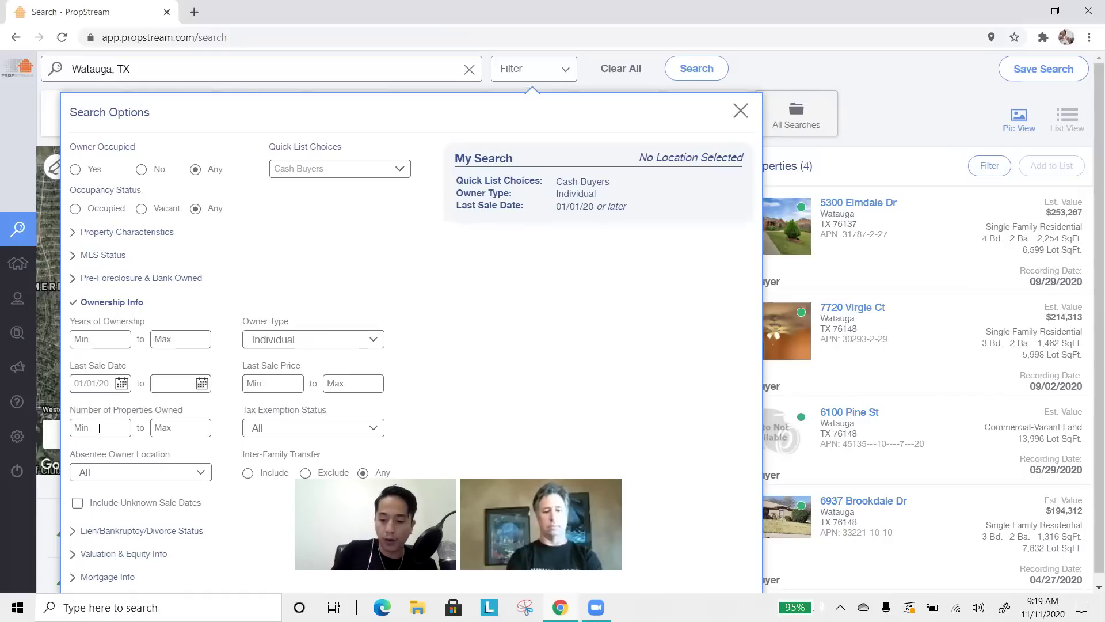
{"action": "type", "text": "4"}
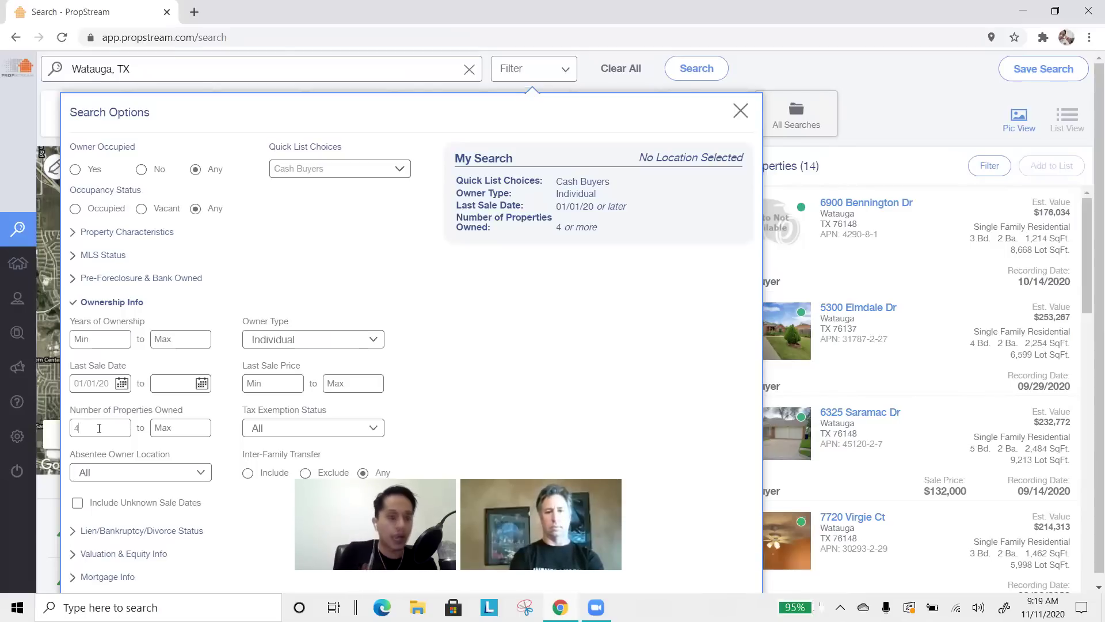
Collapse Ownership Info and set Property Classification to Residential under Property Characteristics.
{"action": "left_click", "coordinate": [125, 306]}
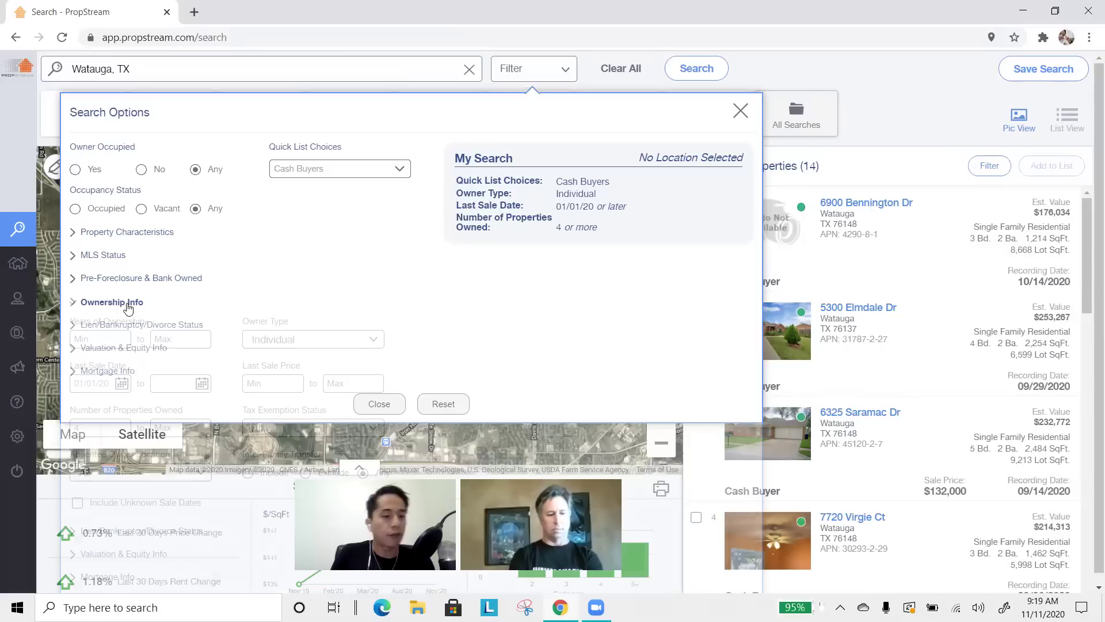
{"action": "left_click", "coordinate": [159, 234]}
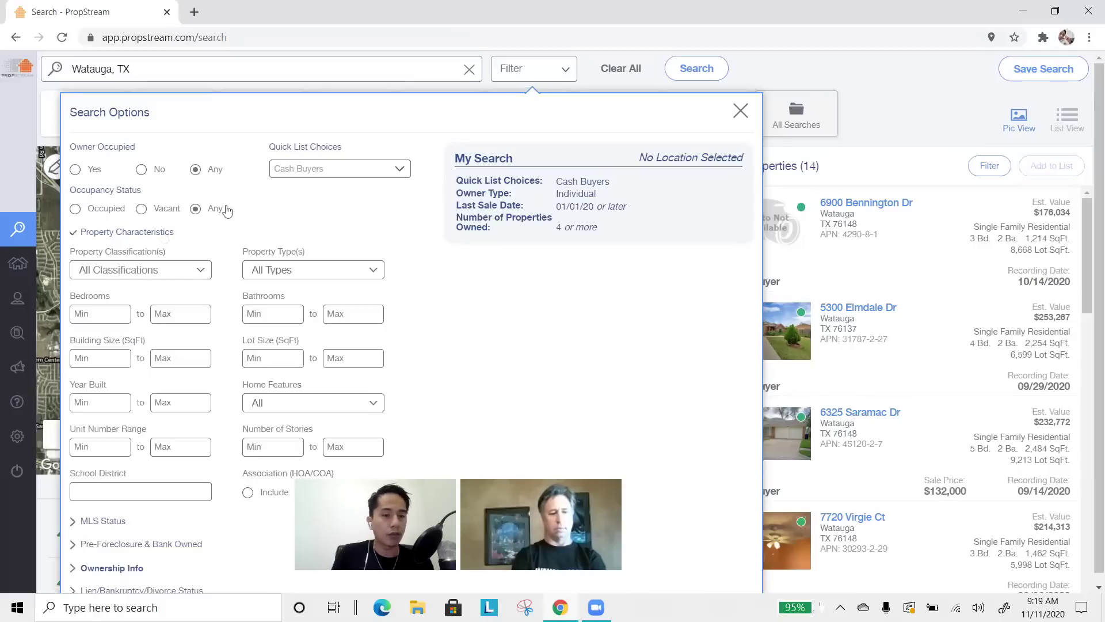
{"action": "left_click", "coordinate": [135, 274]}
{"action": "left_click", "coordinate": [135, 297]}
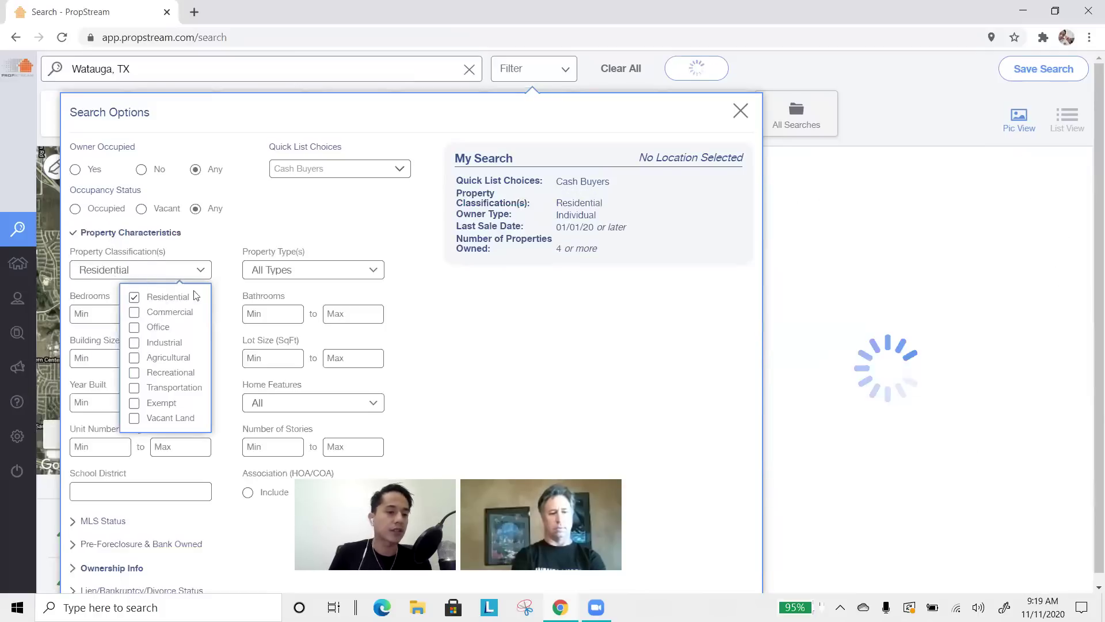
Limit Property Type(s) to Single Family only, leaving 13 results, and collapse the section.
{"action": "left_click", "coordinate": [265, 281]}
{"action": "scroll", "coordinate": [248, 426], "scroll_direction": "down", "scroll_amount": 5}
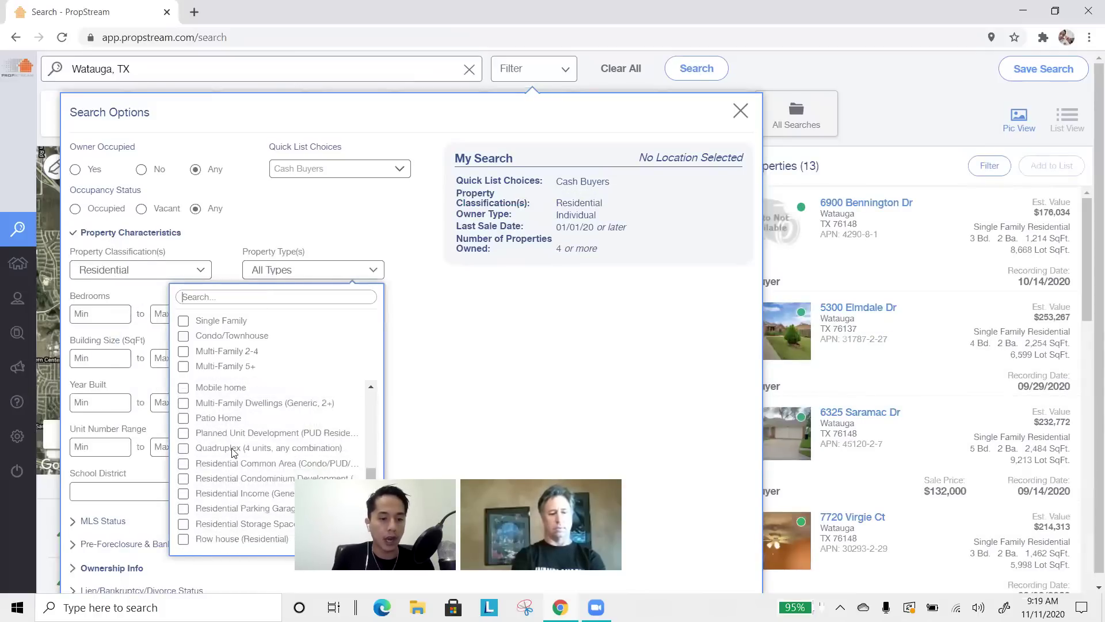
{"action": "left_click", "coordinate": [224, 460]}
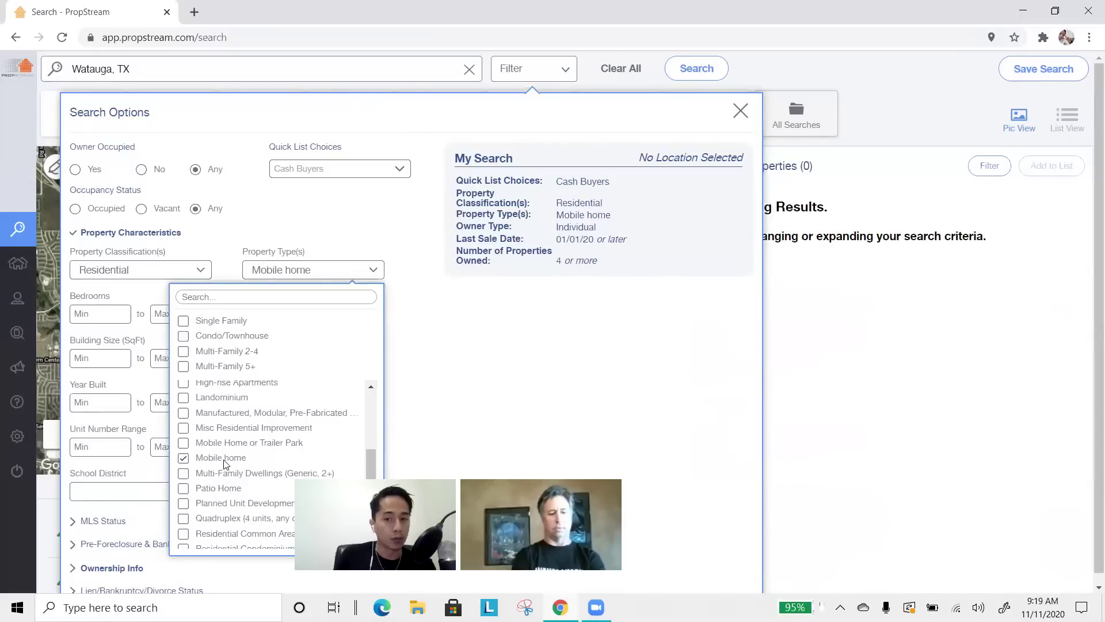
{"action": "left_click", "coordinate": [224, 458]}
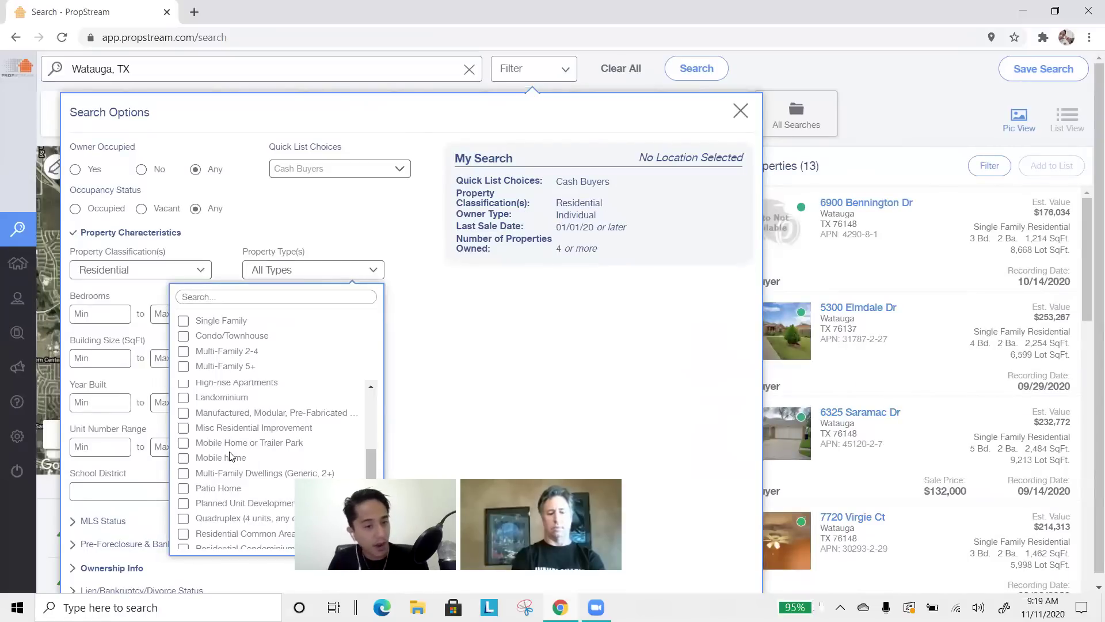
{"action": "scroll", "coordinate": [228, 455], "scroll_direction": "up", "scroll_amount": 5}
{"action": "left_click", "coordinate": [223, 321]}
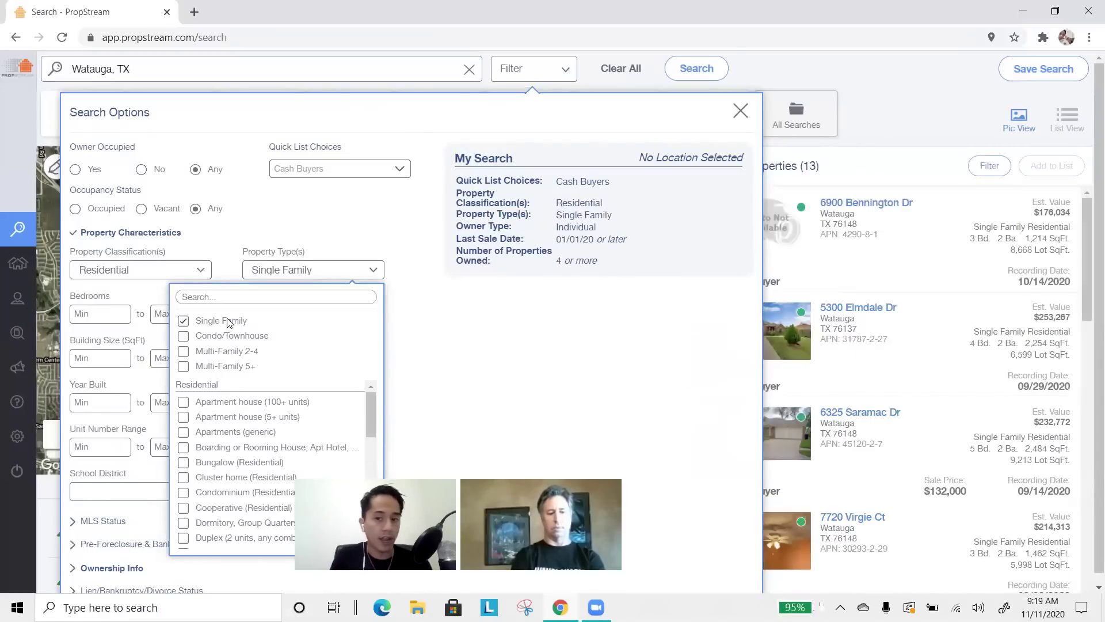
{"action": "left_click", "coordinate": [224, 321]}
{"action": "left_click", "coordinate": [226, 339]}
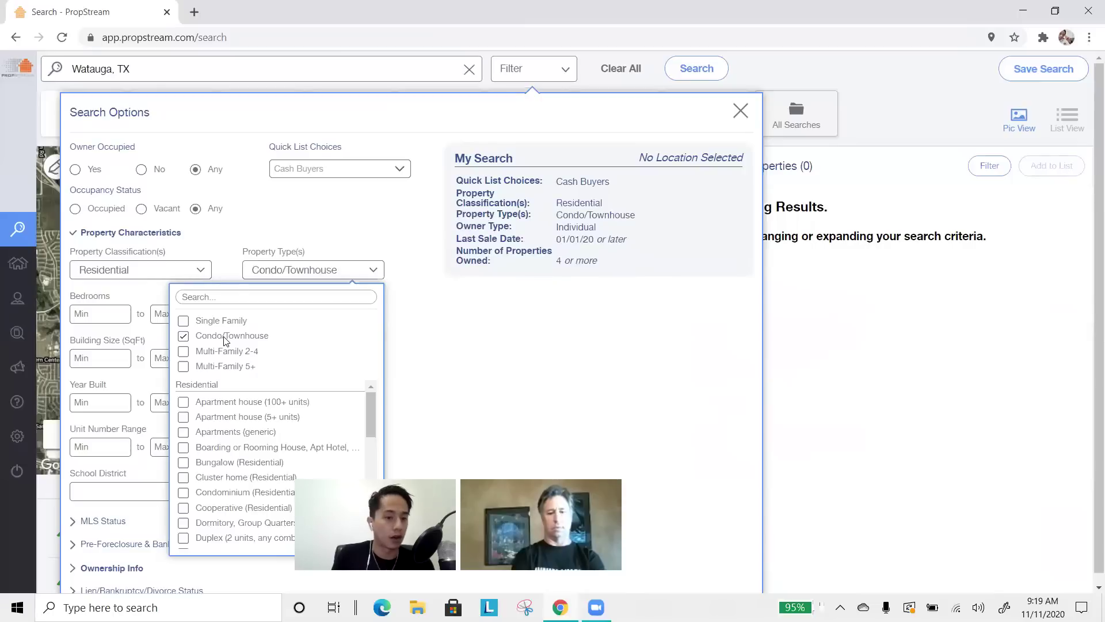
{"action": "left_click", "coordinate": [225, 342]}
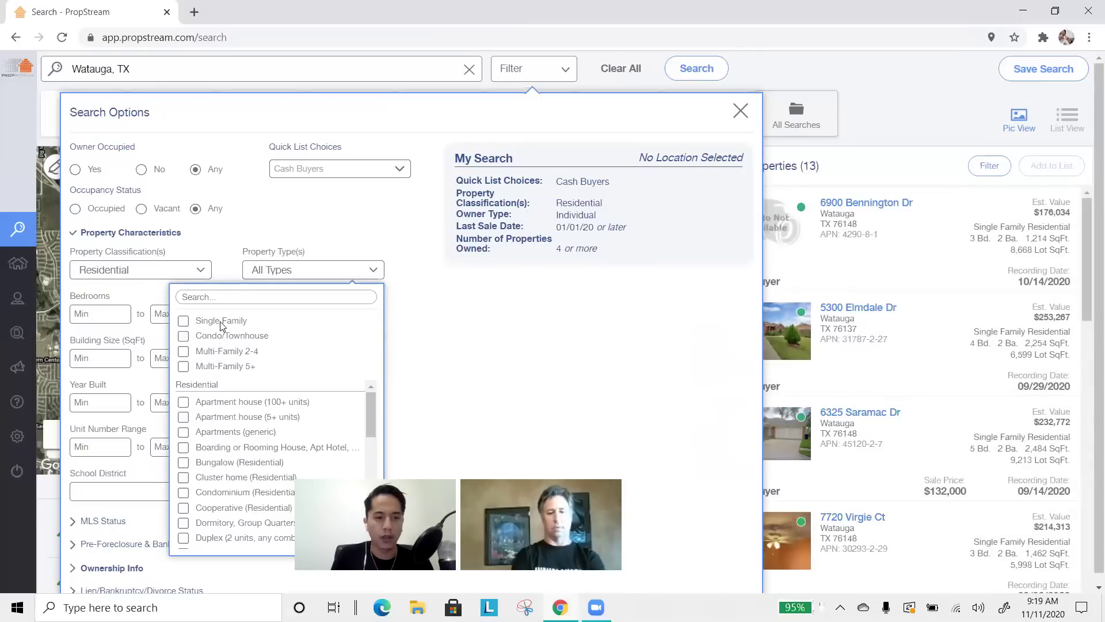
{"action": "left_click", "coordinate": [221, 323]}
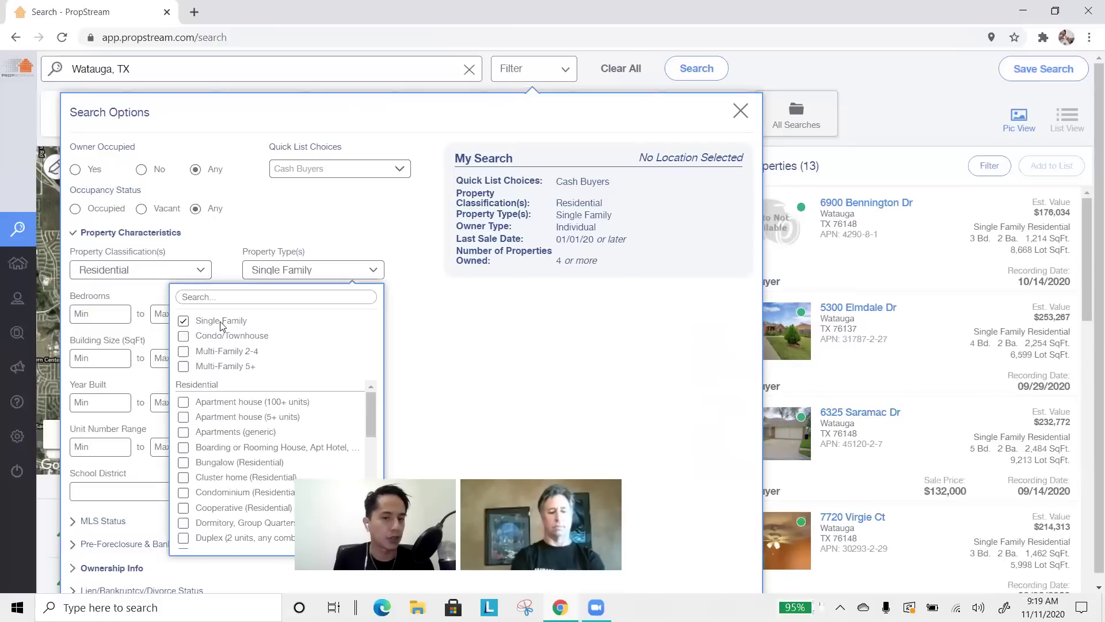
{"action": "left_click", "coordinate": [167, 233]}
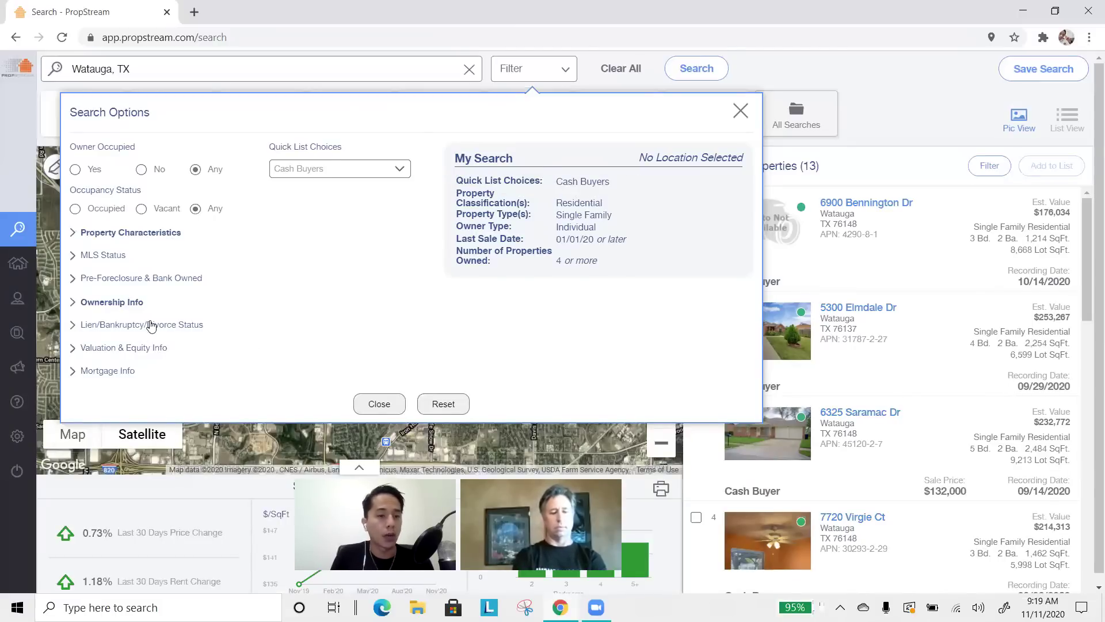
{"action": "left_click", "coordinate": [127, 304]}
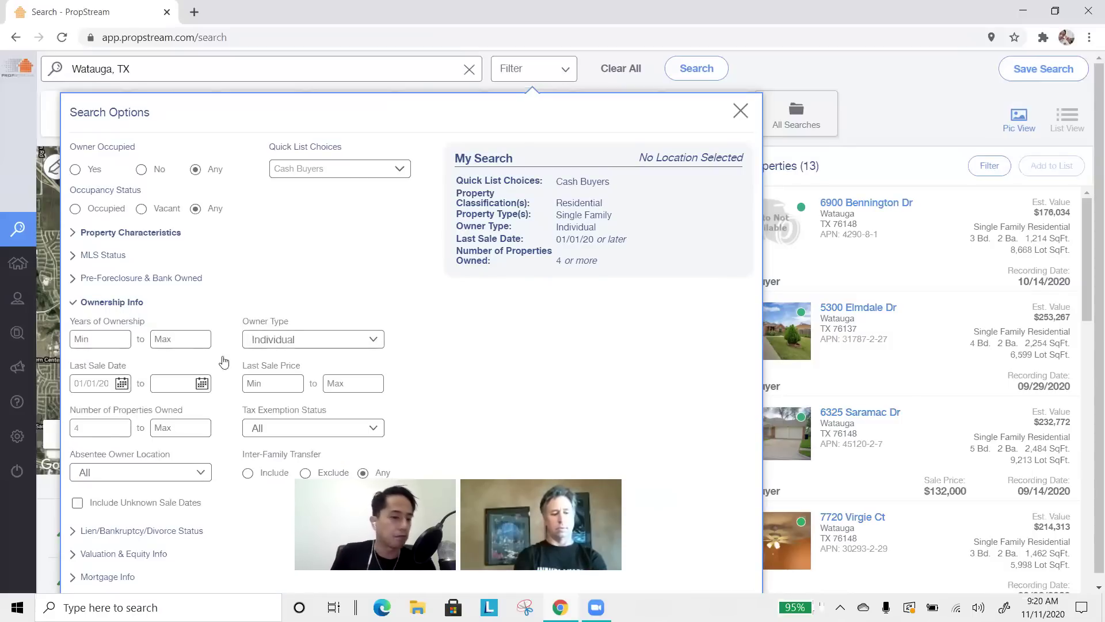
{"action": "left_click", "coordinate": [301, 343]}
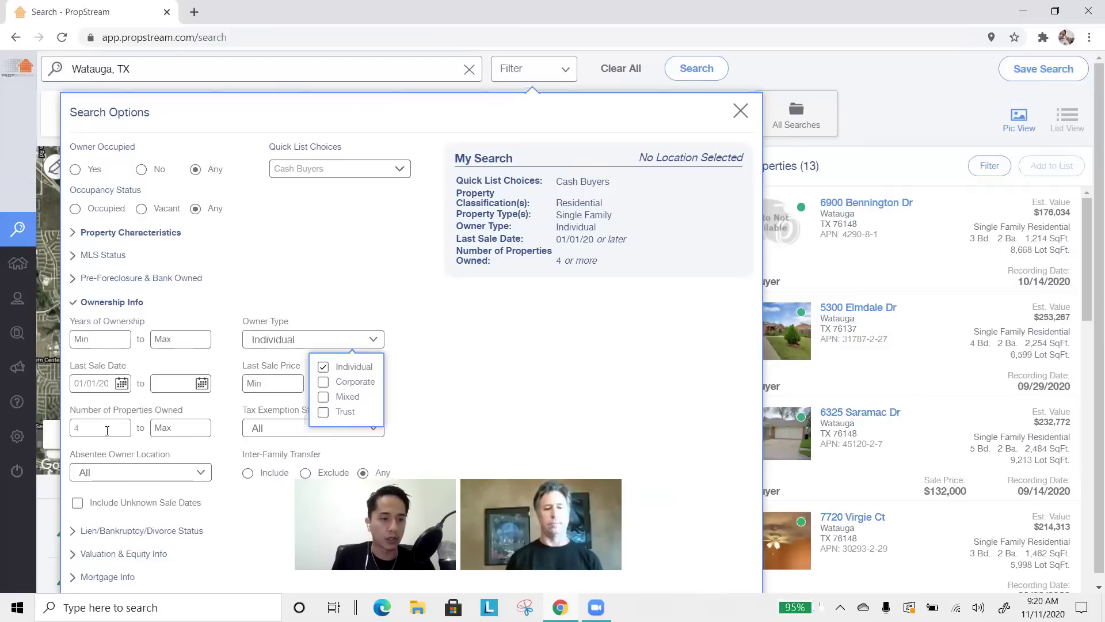
{"action": "left_click", "coordinate": [118, 302]}
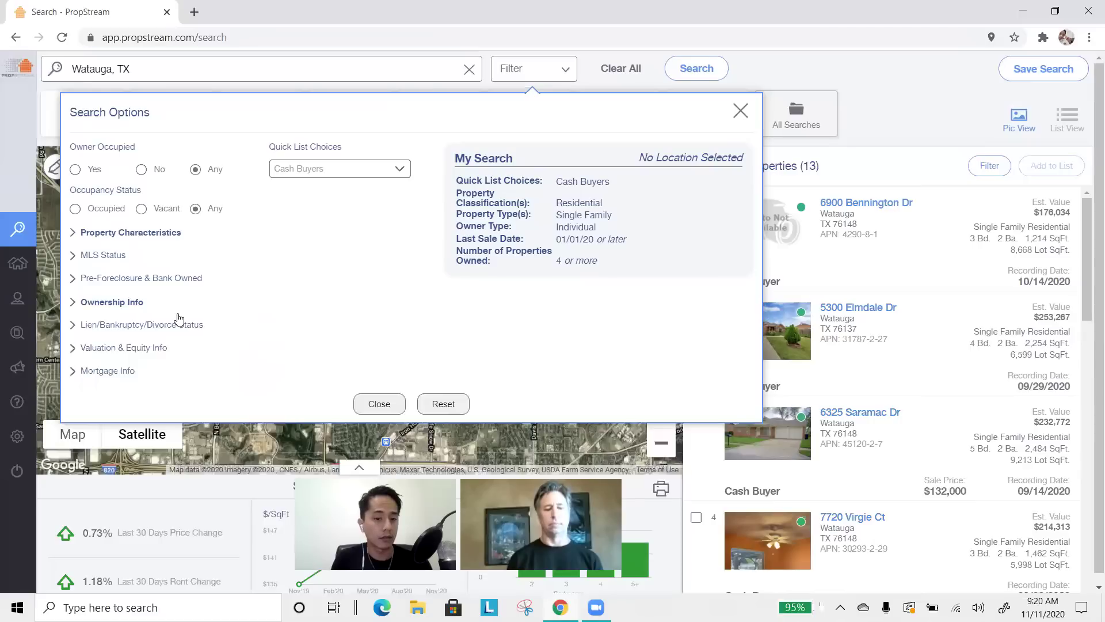
{"action": "left_click", "coordinate": [367, 403]}
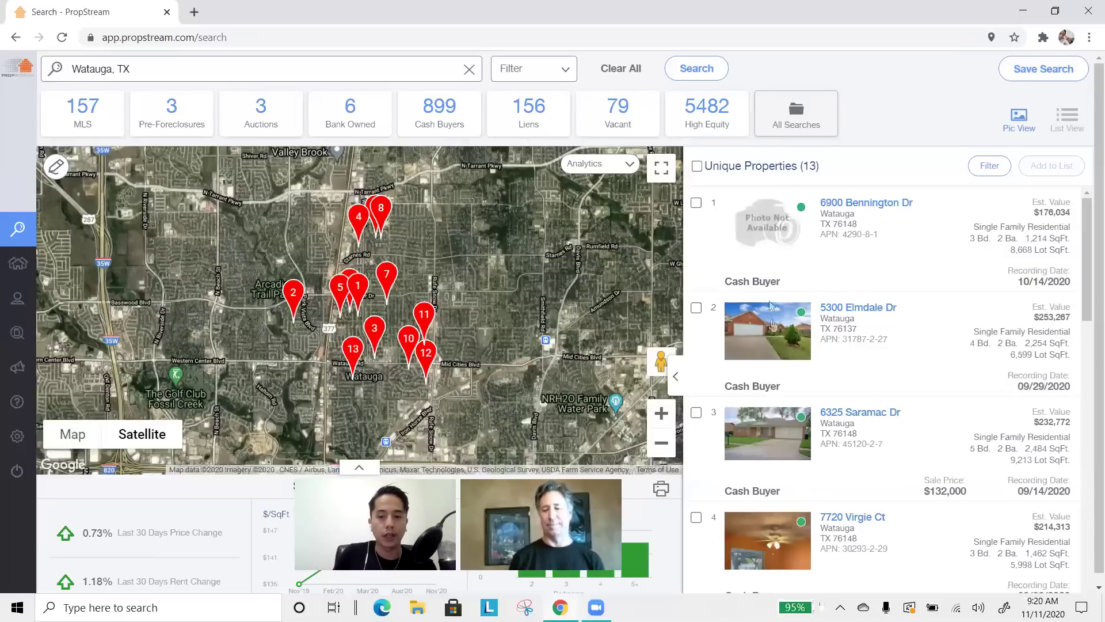
{"action": "left_click", "coordinate": [771, 338]}
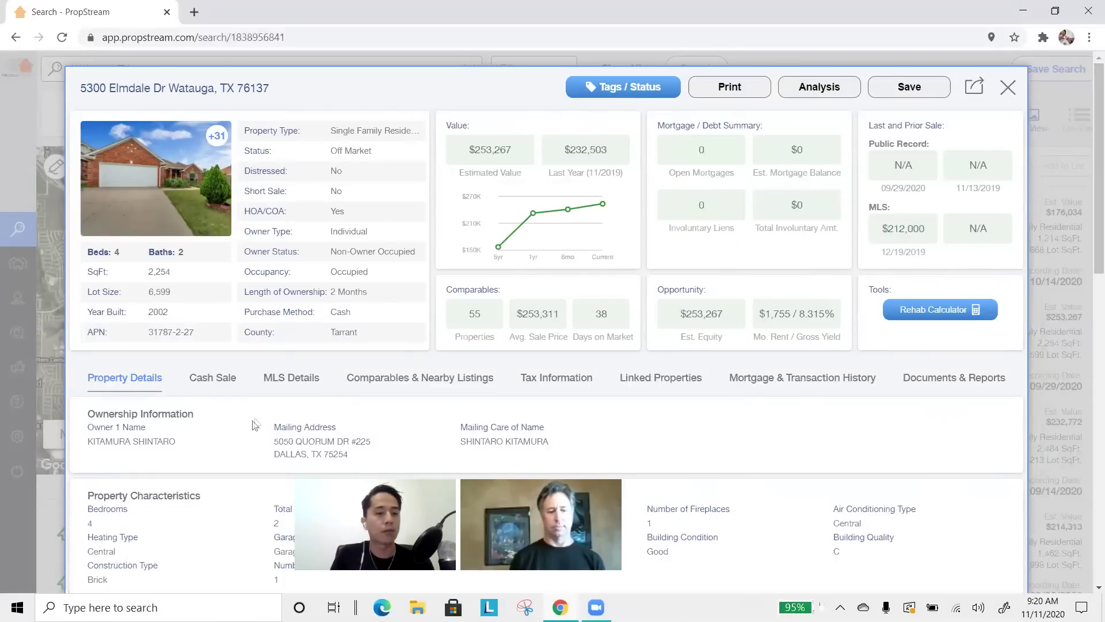
{"action": "left_click", "coordinate": [203, 383]}
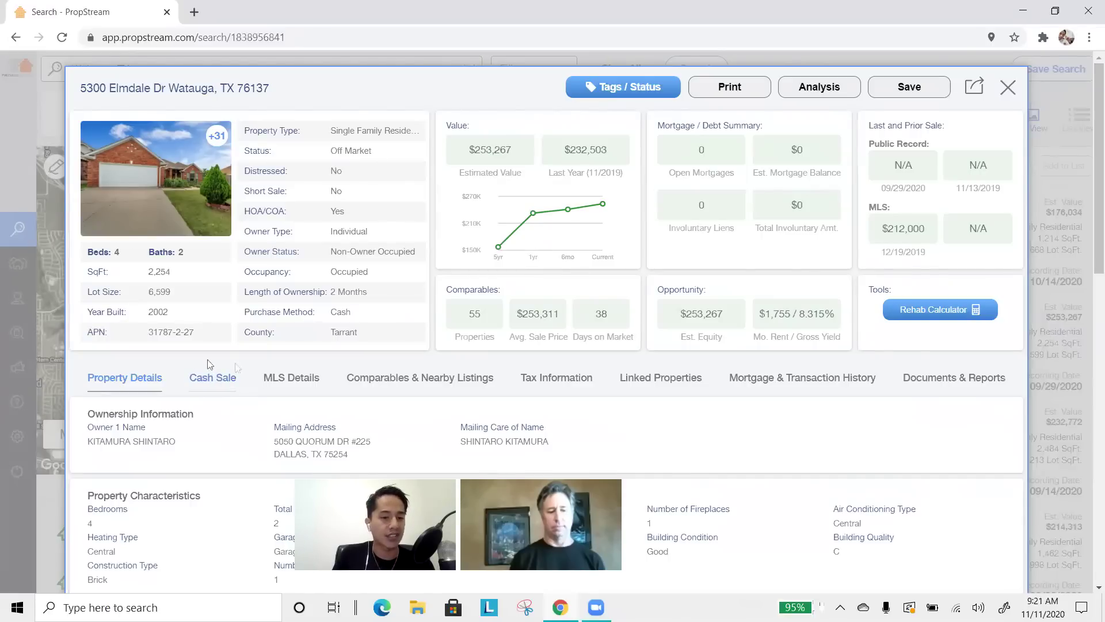
{"action": "left_click", "coordinate": [212, 384]}
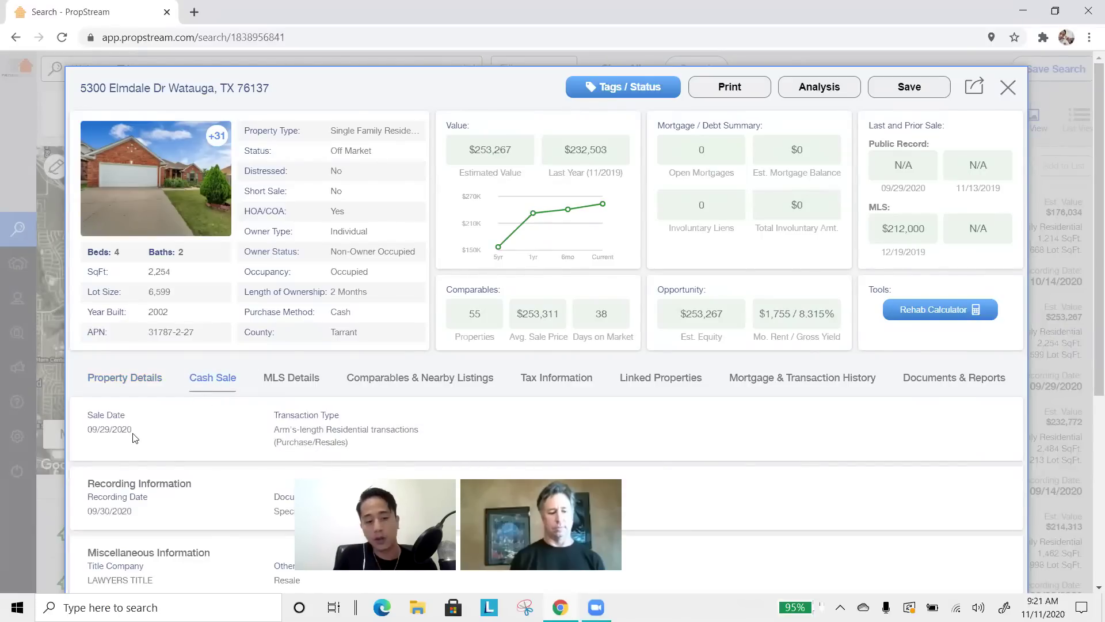
{"action": "scroll", "coordinate": [133, 438], "scroll_direction": "down", "scroll_amount": 5}
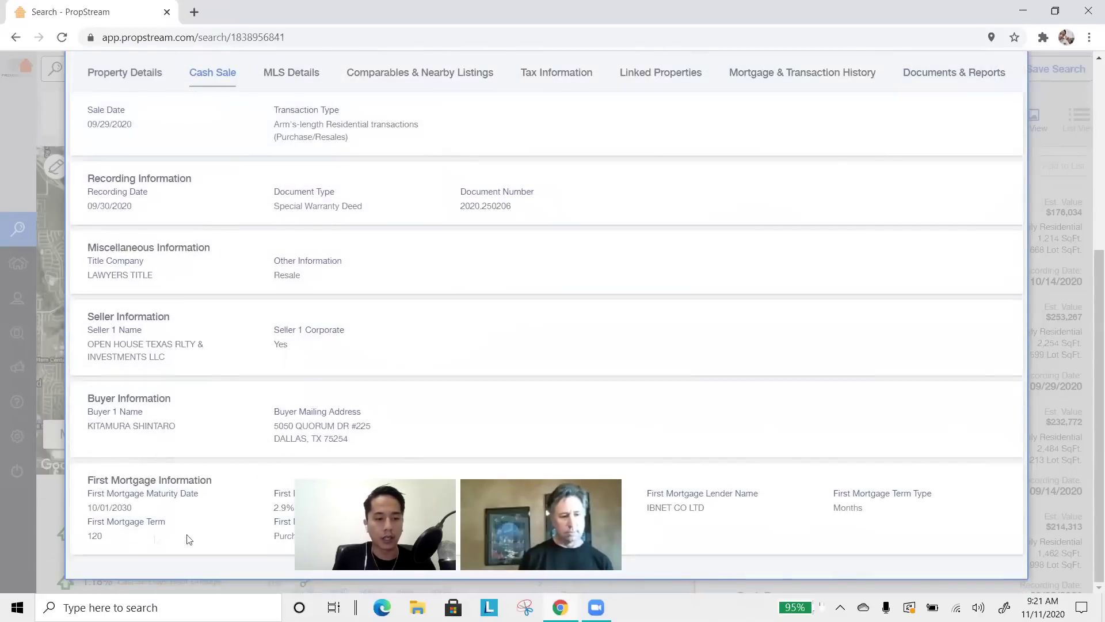
{"action": "left_click_drag", "start_coordinate": [168, 426], "coordinate": [86, 426]}
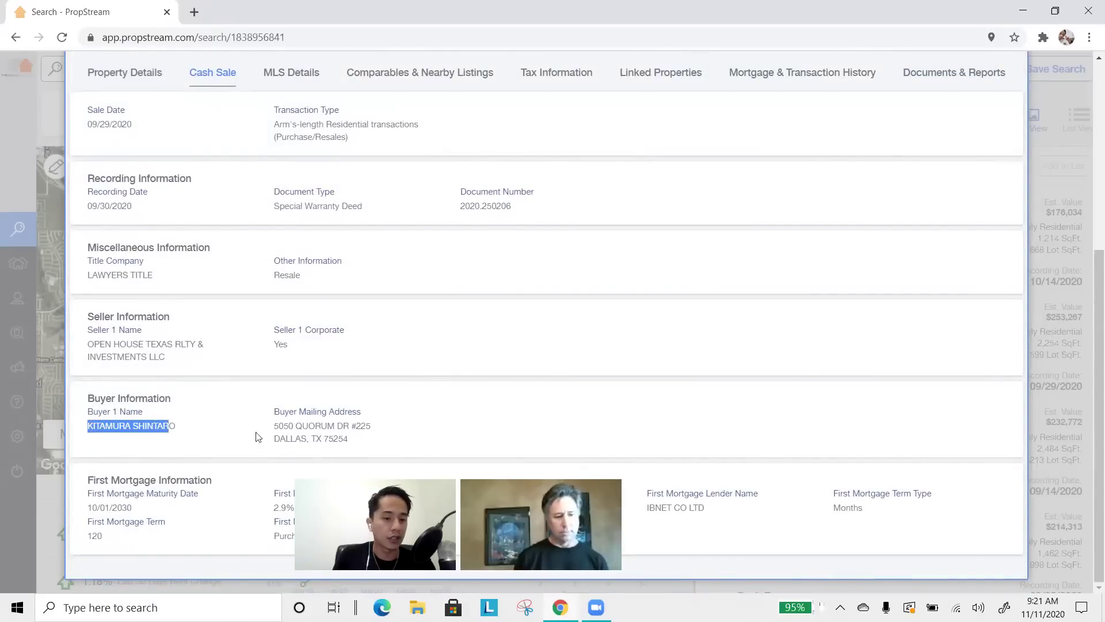
{"action": "left_click_drag", "start_coordinate": [371, 450], "coordinate": [269, 429]}
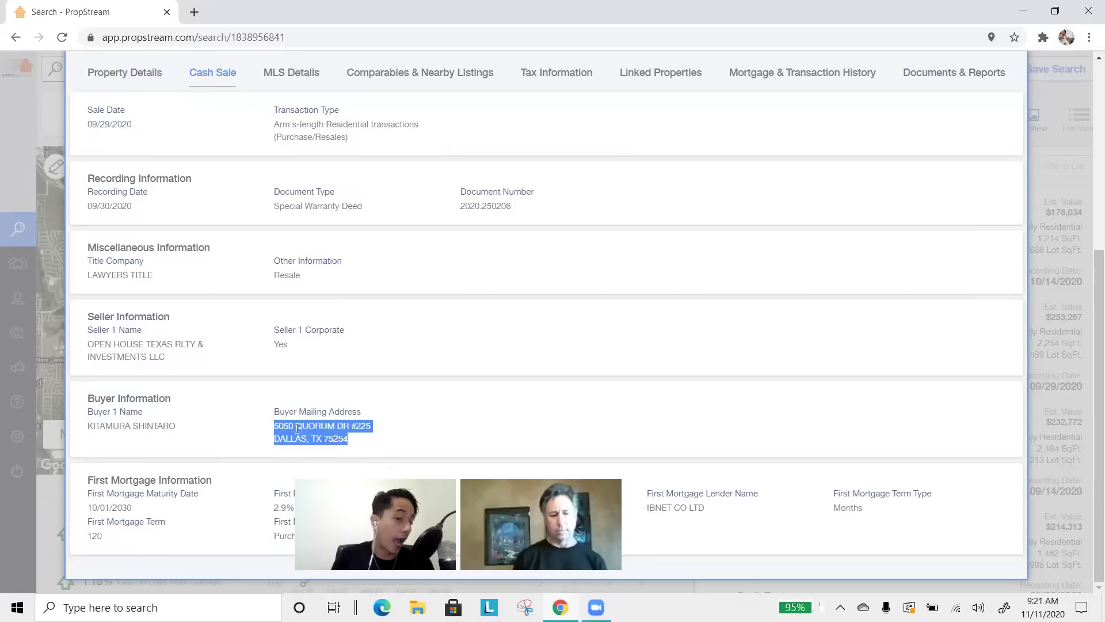
{"action": "scroll", "coordinate": [454, 397], "scroll_direction": "up", "scroll_amount": 5}
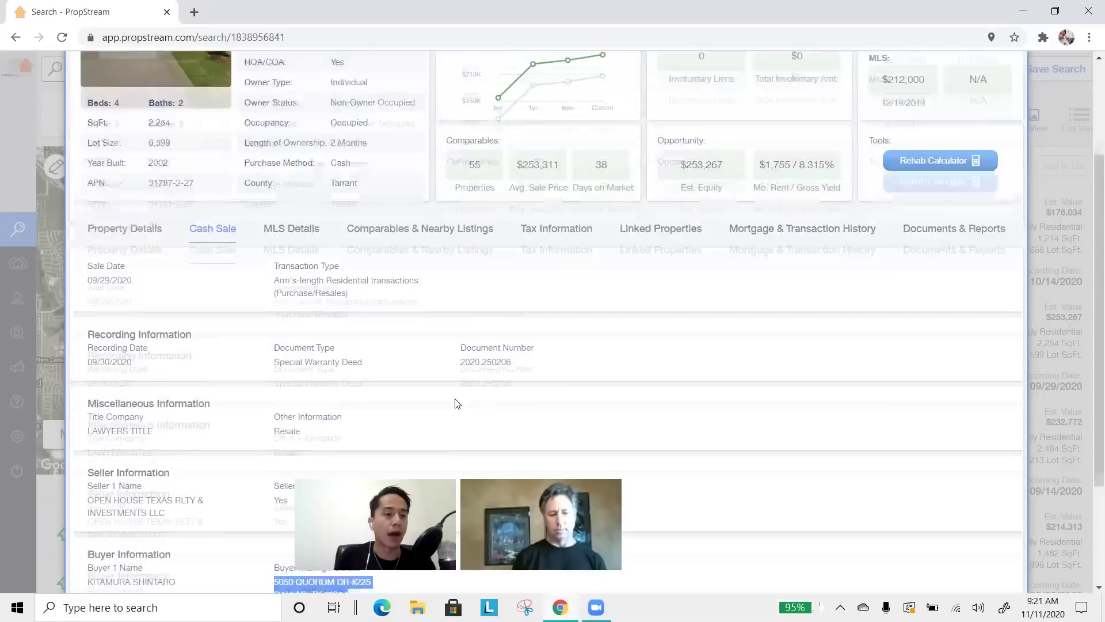
{"action": "left_click", "coordinate": [1008, 69]}
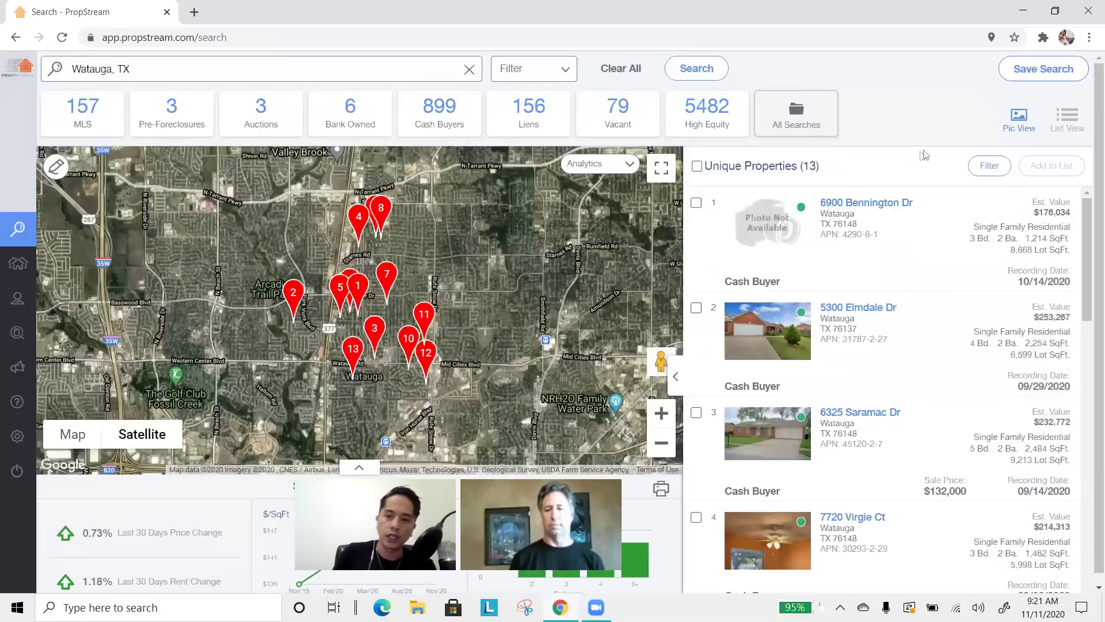
{"action": "left_click", "coordinate": [697, 166]}
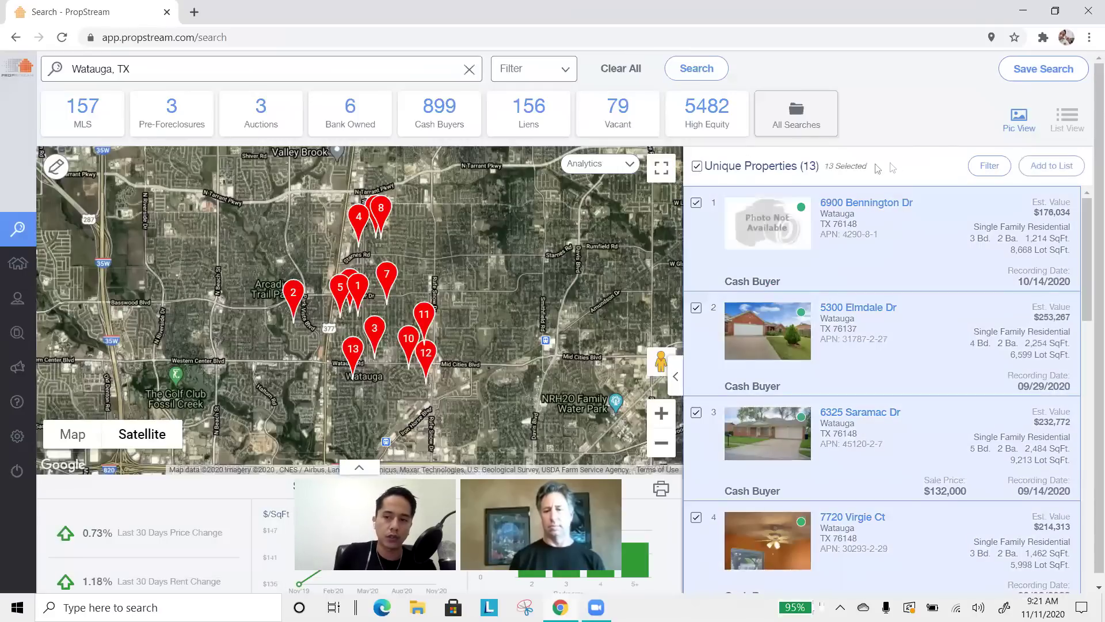
Add the 13 selected properties to a newly created buyers marketing list, then go to My Properties.
{"action": "left_click", "coordinate": [1051, 164]}
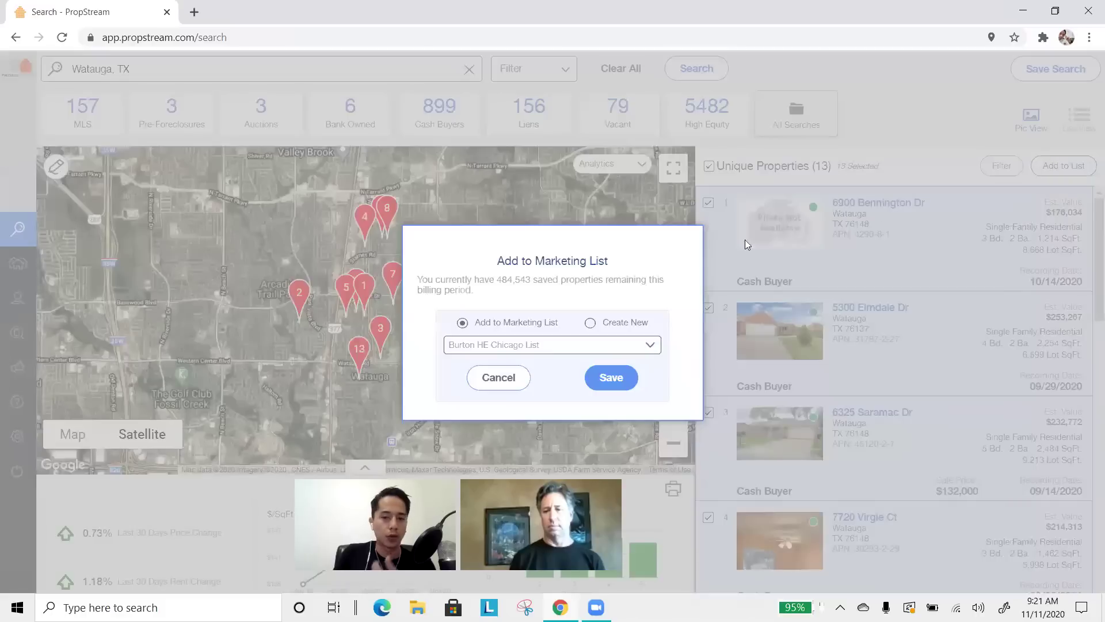
{"action": "left_click", "coordinate": [494, 345]}
{"action": "scroll", "coordinate": [506, 172], "scroll_direction": "down", "scroll_amount": 1}
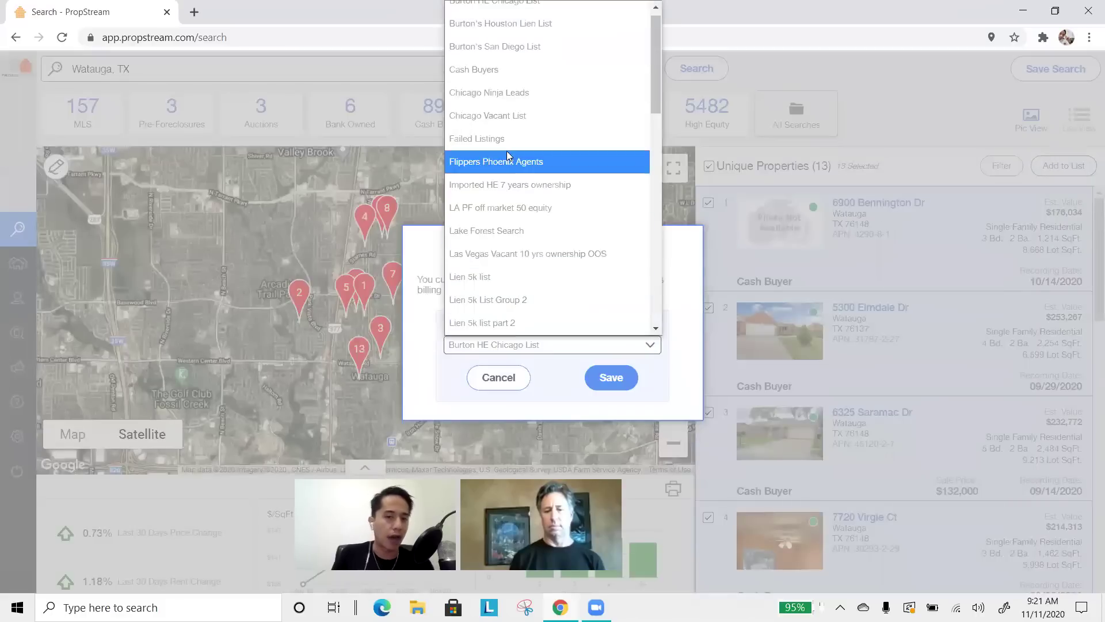
{"action": "left_click", "coordinate": [429, 305]}
{"action": "left_click", "coordinate": [591, 322]}
{"action": "left_click", "coordinate": [548, 347]}
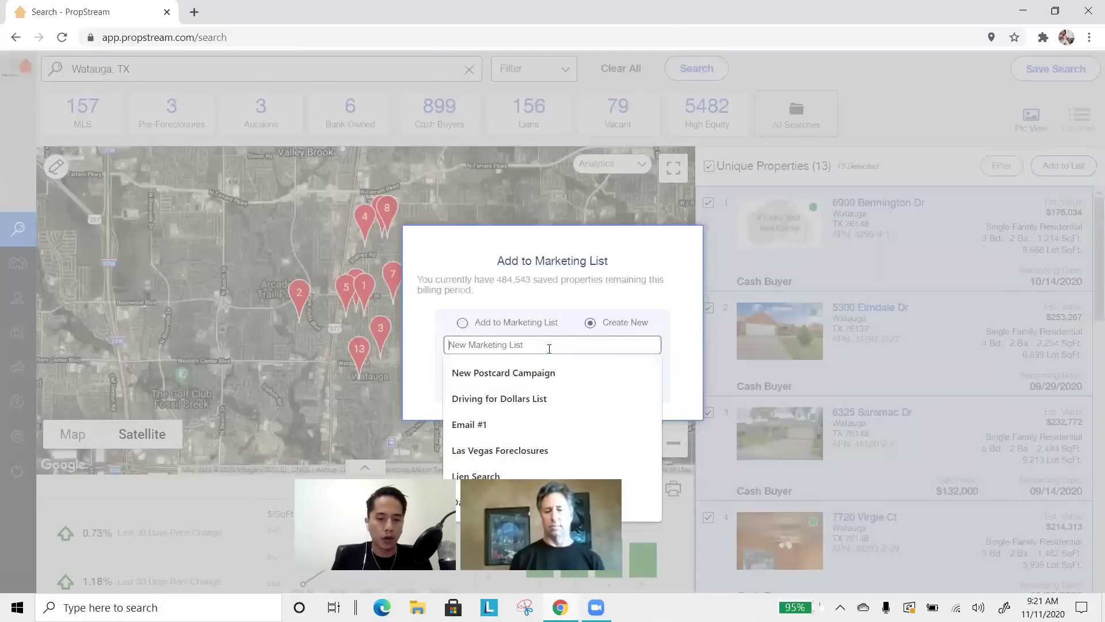
{"action": "type", "text": "Tim's Buyers List"}
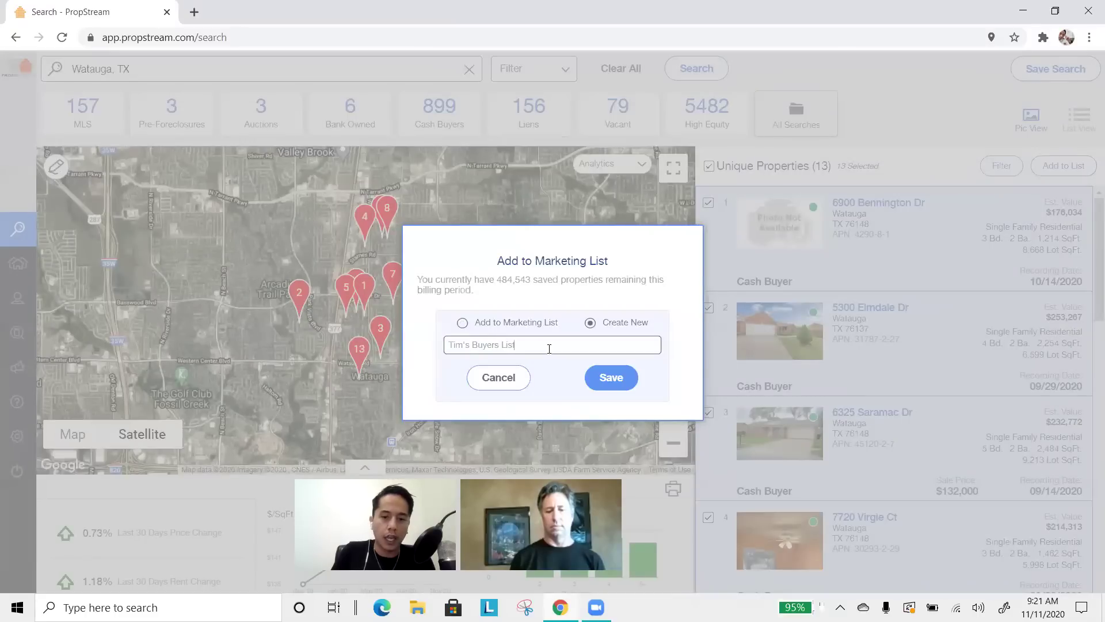
{"action": "left_click", "coordinate": [613, 381]}
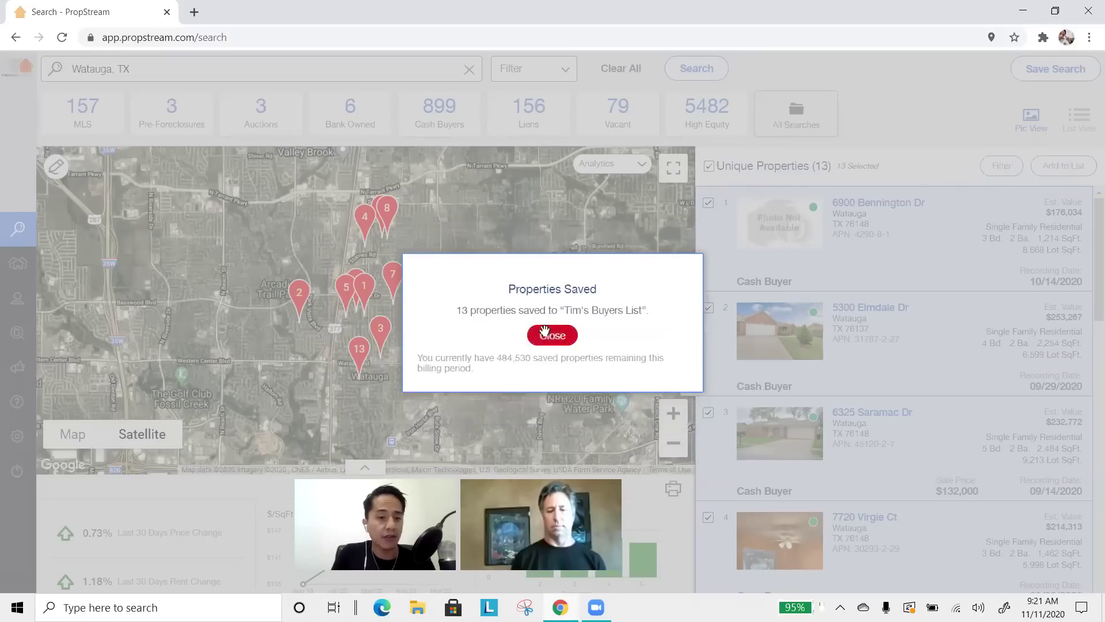
{"action": "left_click", "coordinate": [551, 334]}
{"action": "left_click", "coordinate": [12, 264]}
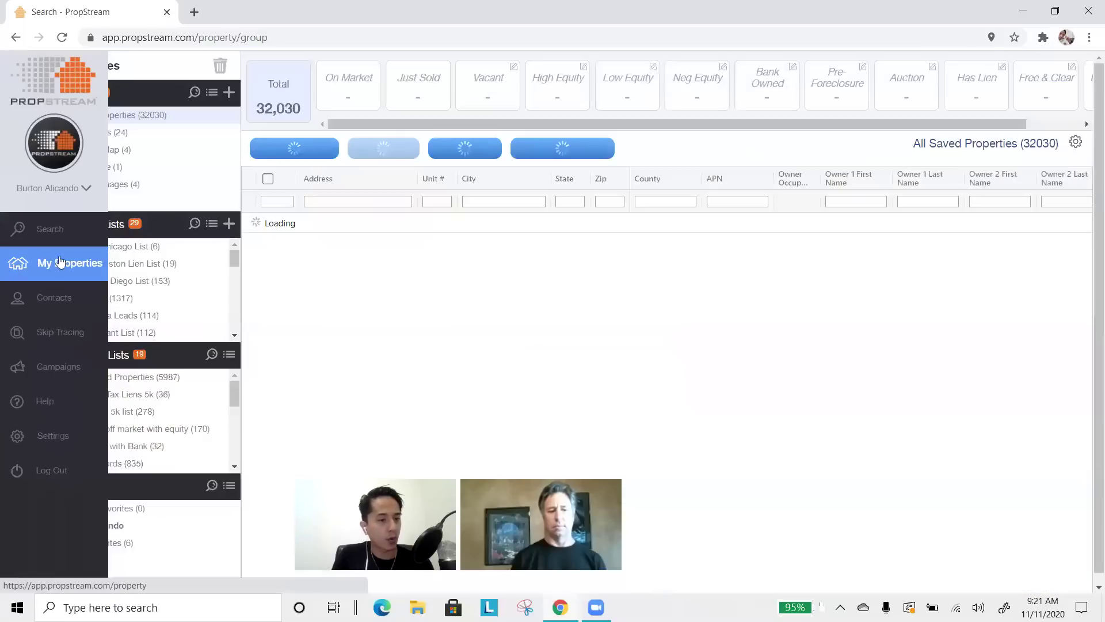
Select all 13 properties in the buyers list and start a Skip Tracing campaign for Phones & Emails.
{"action": "scroll", "coordinate": [144, 301], "scroll_direction": "down", "scroll_amount": 5}
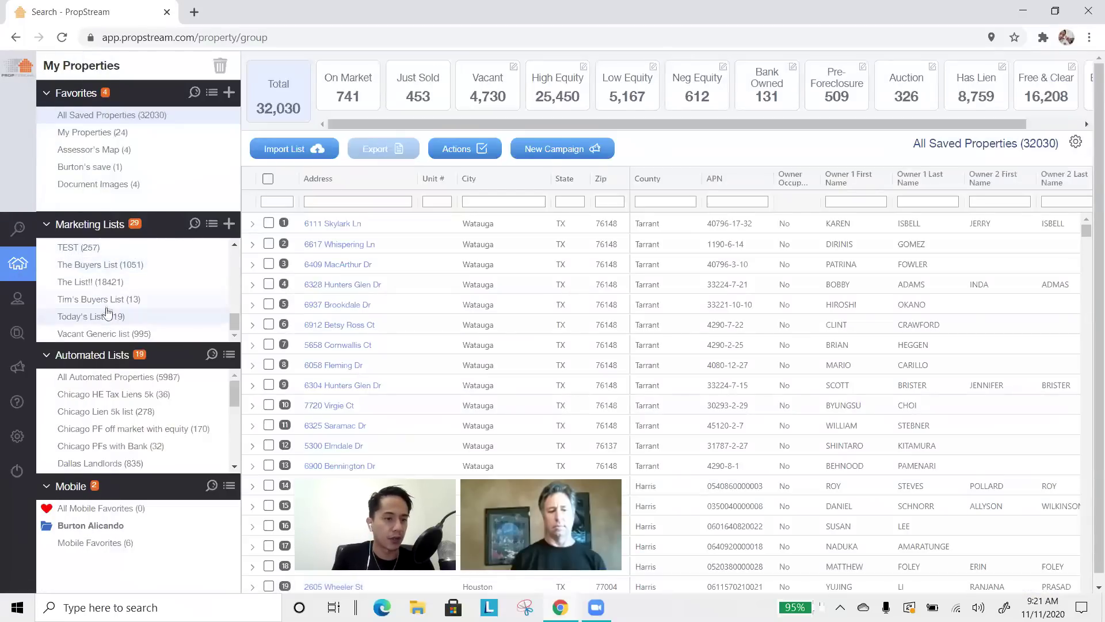
{"action": "left_click", "coordinate": [109, 300]}
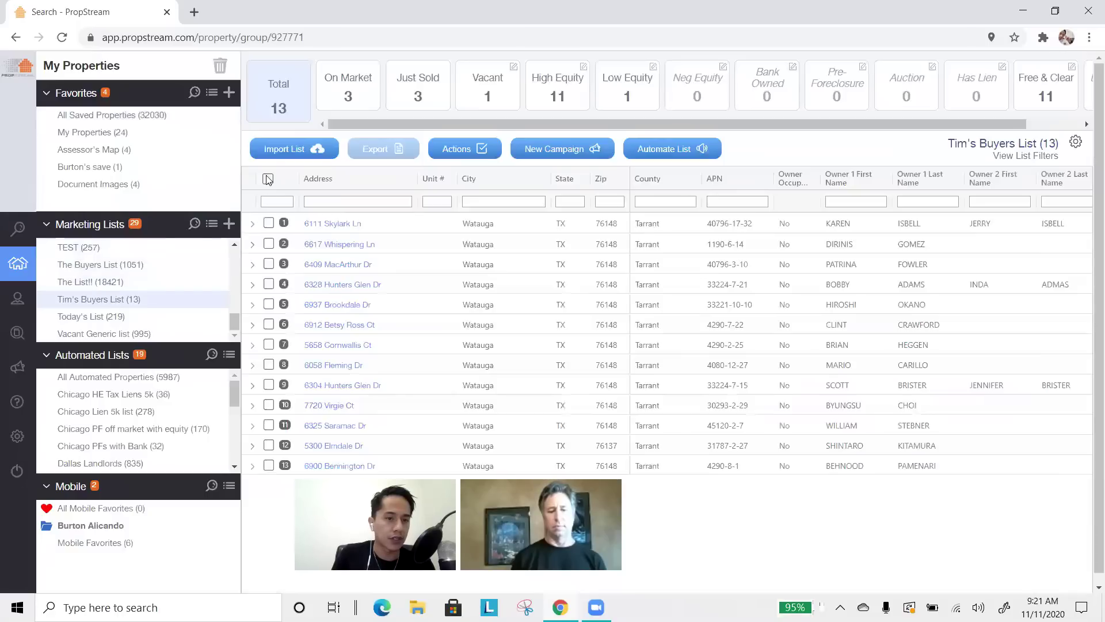
{"action": "left_click", "coordinate": [268, 179]}
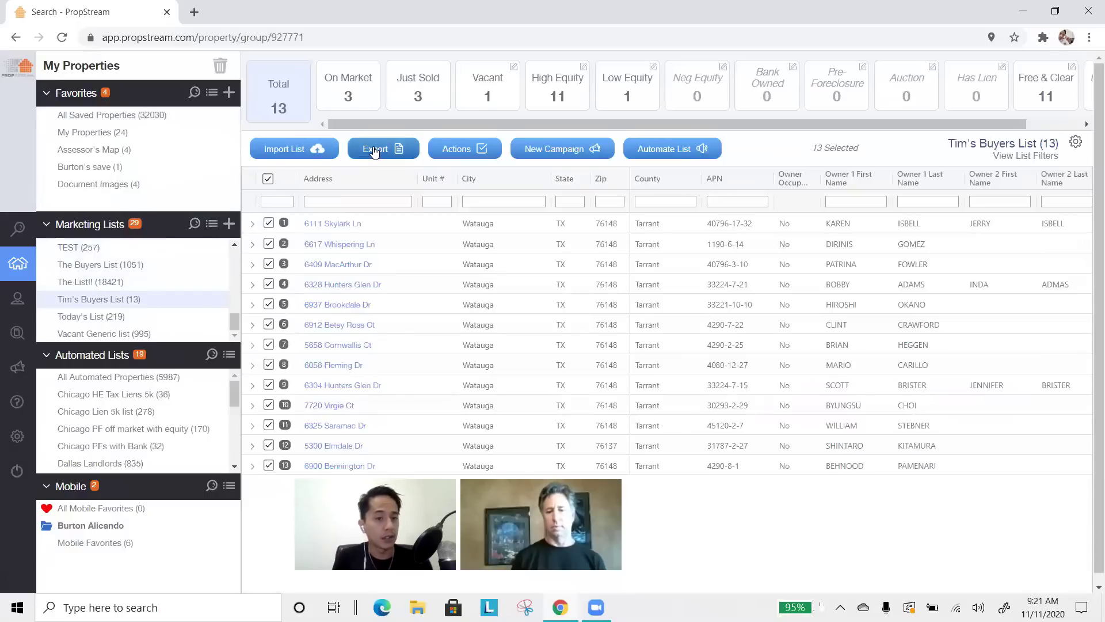
{"action": "left_click", "coordinate": [561, 153]}
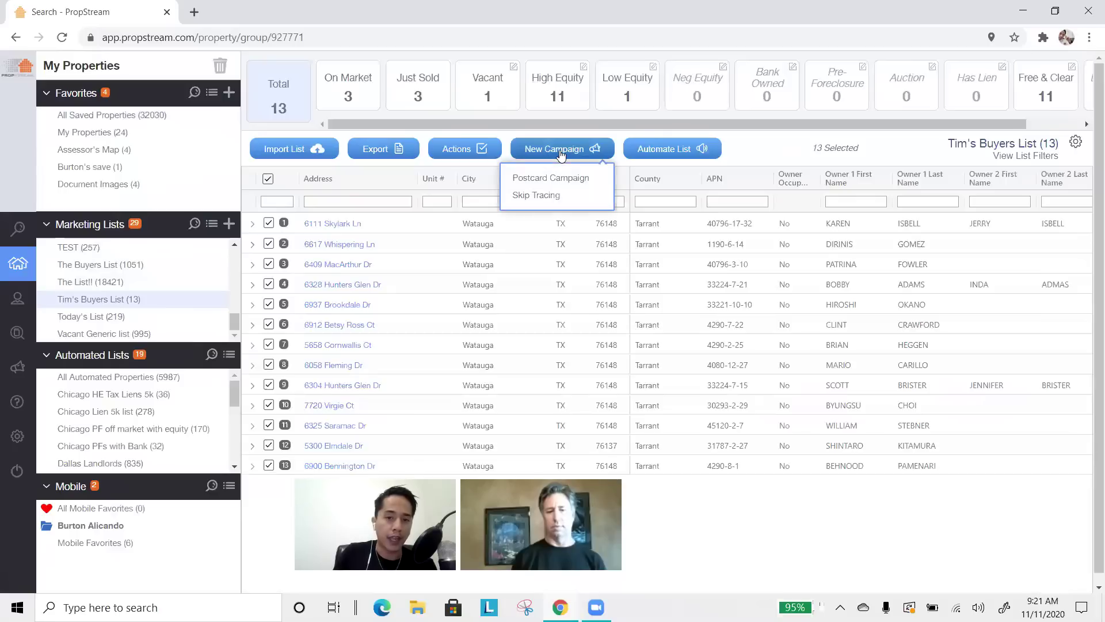
{"action": "left_click", "coordinate": [547, 199]}
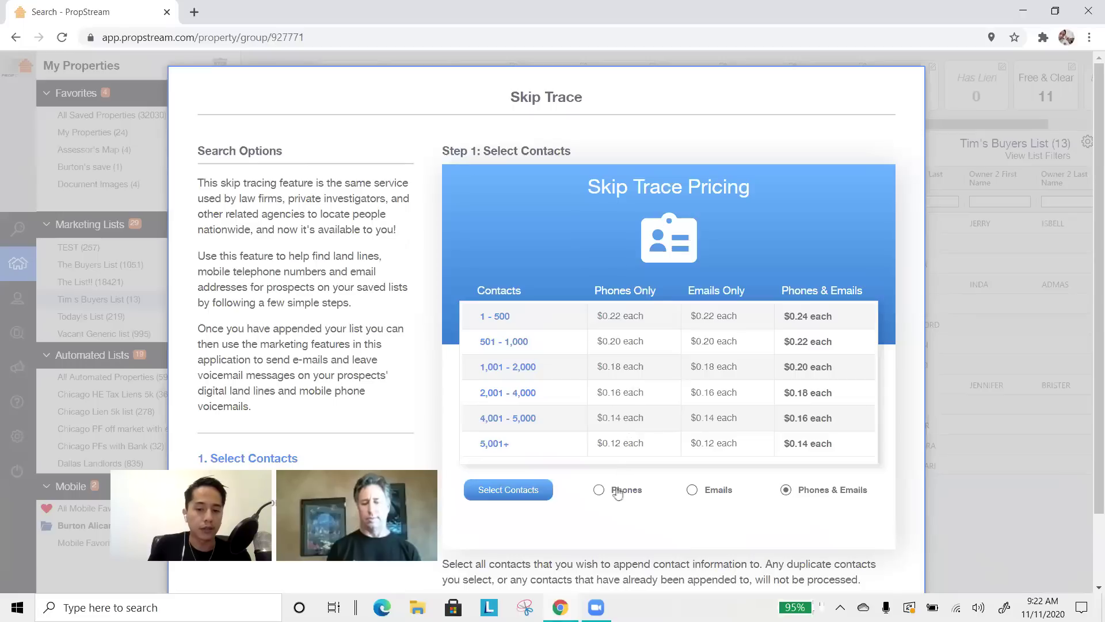
{"action": "left_click", "coordinate": [789, 491]}
{"action": "scroll", "coordinate": [720, 357], "scroll_direction": "down", "scroll_amount": 2}
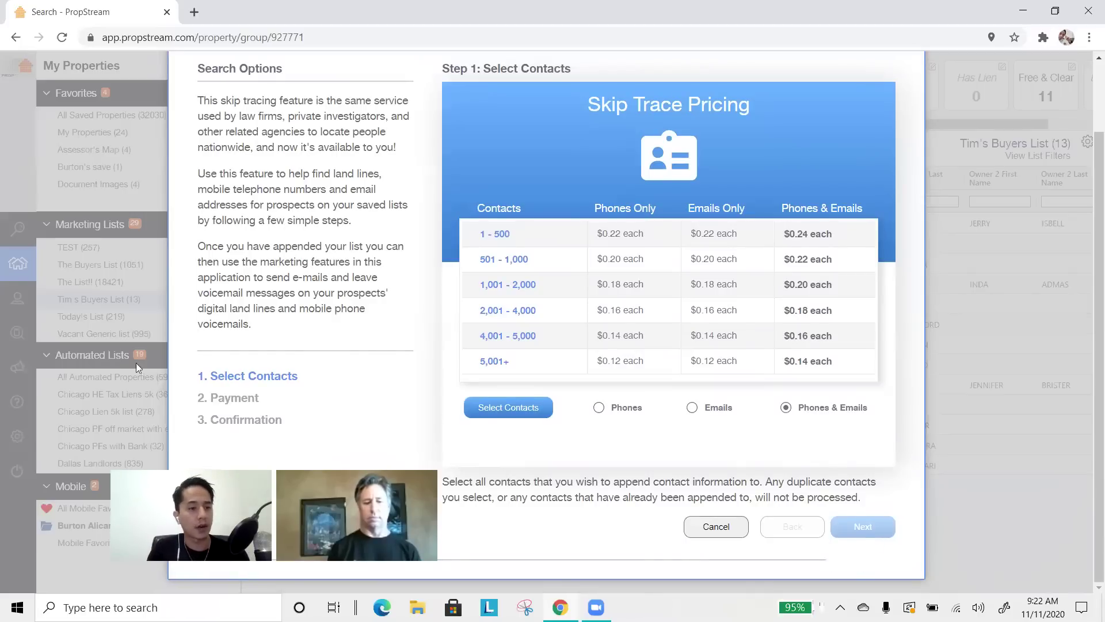
Select all 50 Miami List - 03302019 contacts, then return to the property search map.
{"action": "left_click", "coordinate": [23, 288]}
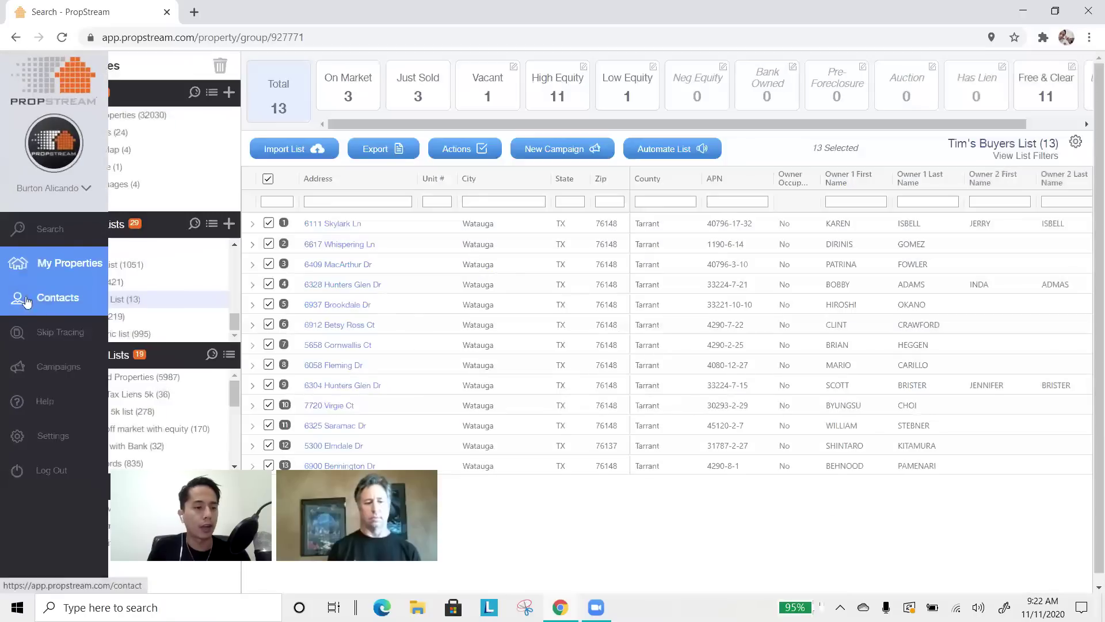
{"action": "left_click", "coordinate": [27, 299]}
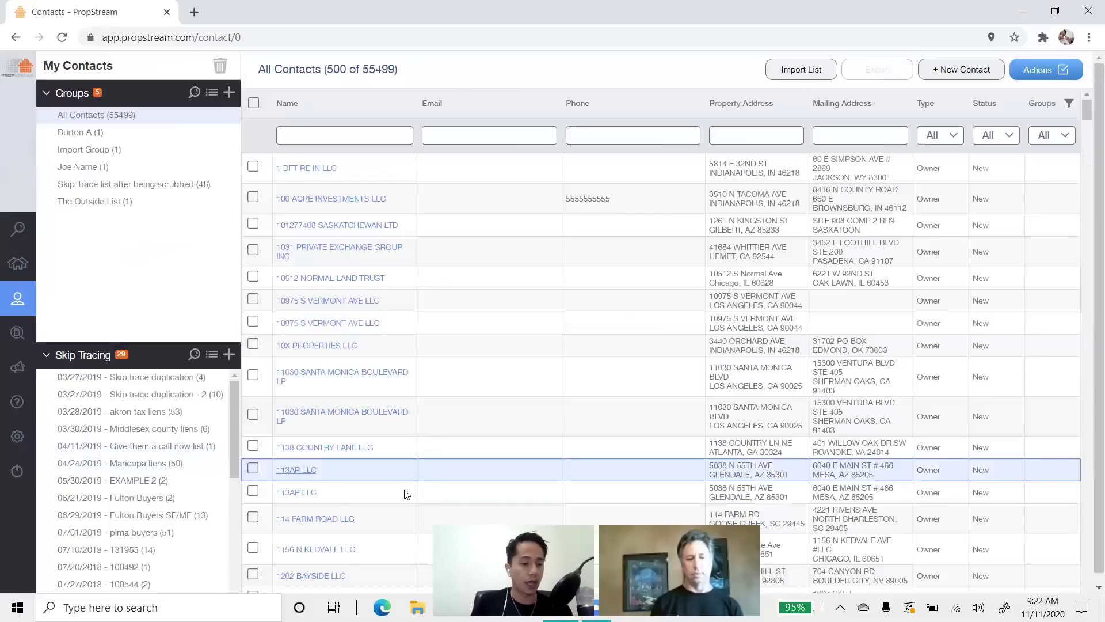
{"action": "scroll", "coordinate": [116, 495], "scroll_direction": "down", "scroll_amount": 4}
{"action": "left_click", "coordinate": [117, 465]}
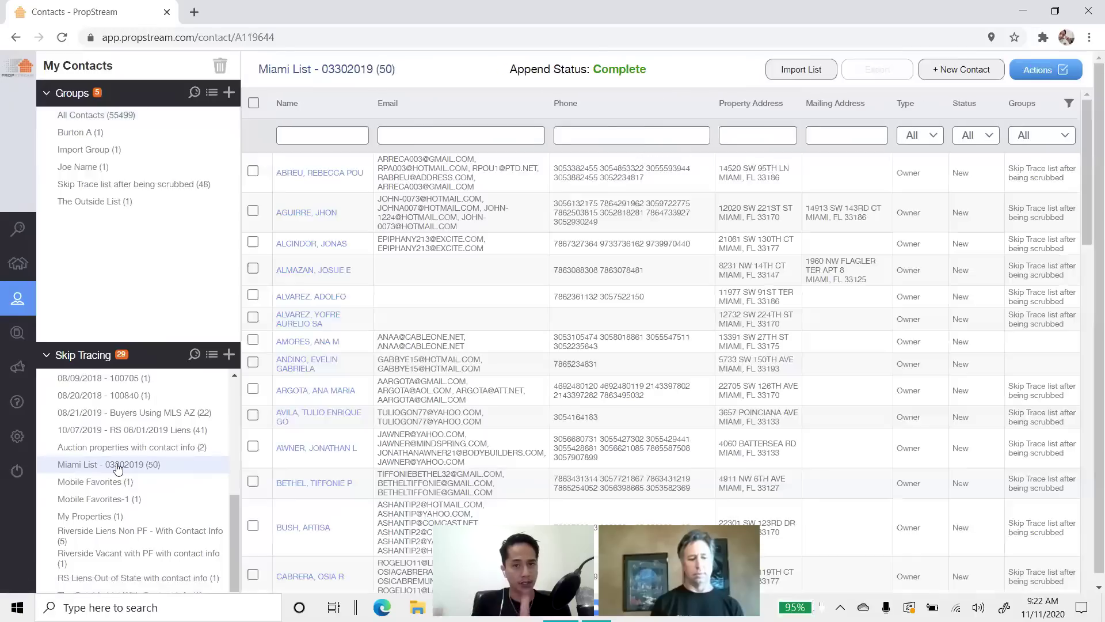
{"action": "left_click", "coordinate": [254, 103]}
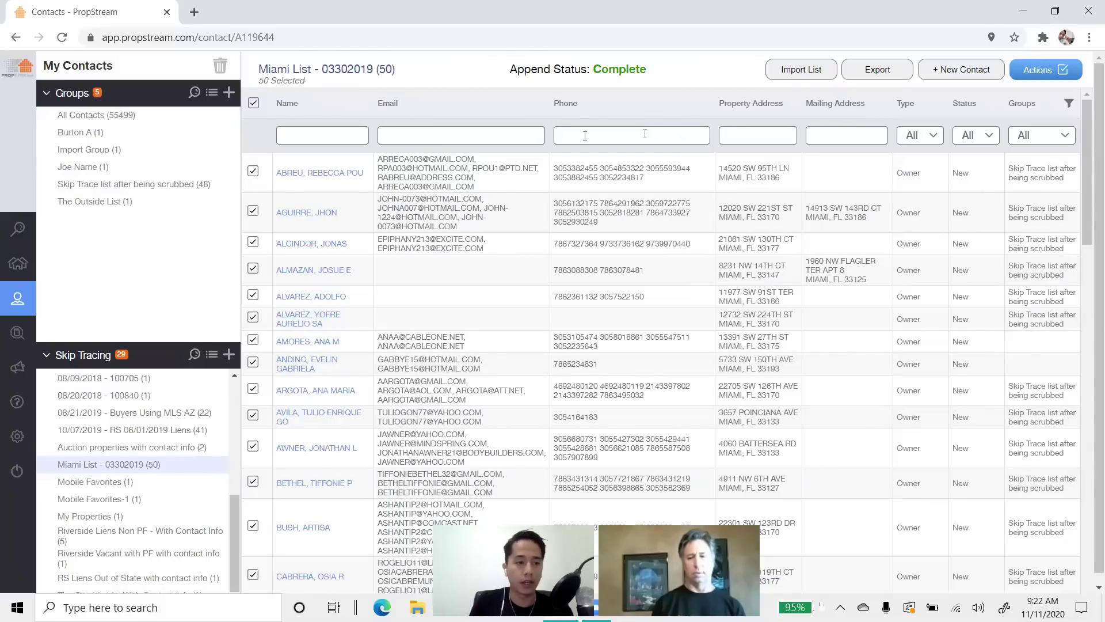
{"action": "left_click", "coordinate": [25, 229]}
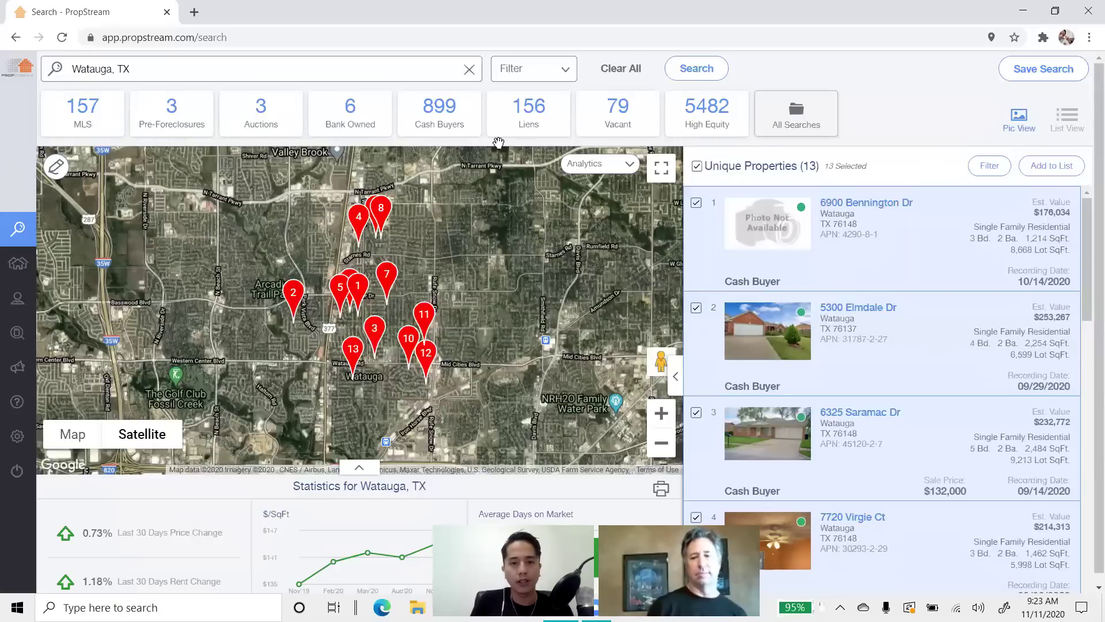
Clear the Watauga search, set the location to Houston, TX, and show the Filter options.
{"action": "left_click", "coordinate": [621, 68]}
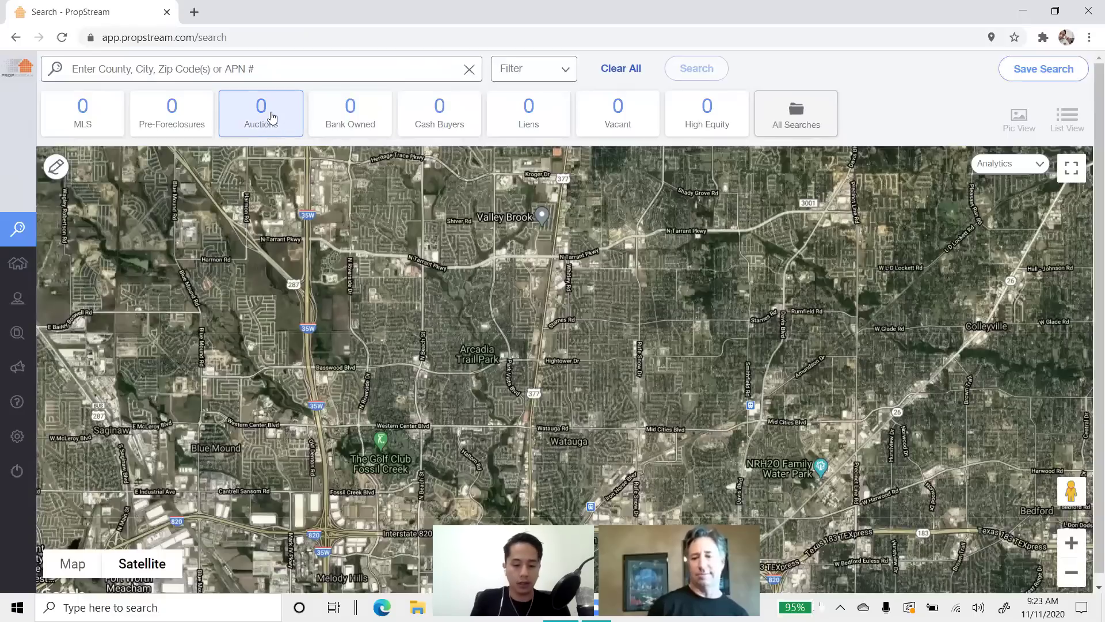
{"action": "left_click", "coordinate": [299, 69]}
{"action": "type", "text": "Houston"}
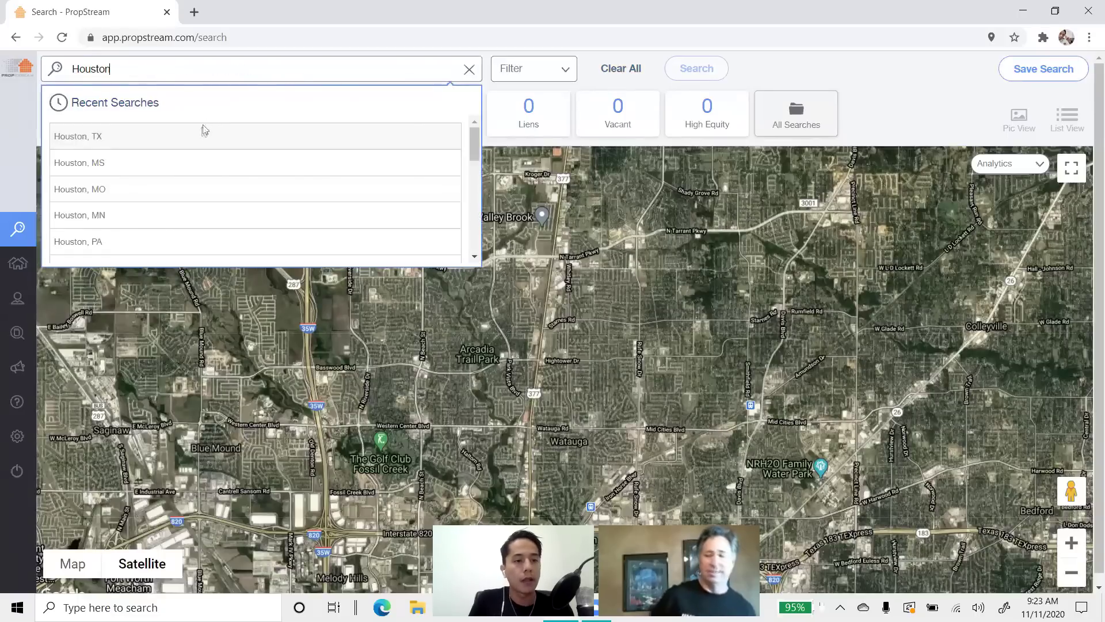
{"action": "left_click", "coordinate": [208, 137]}
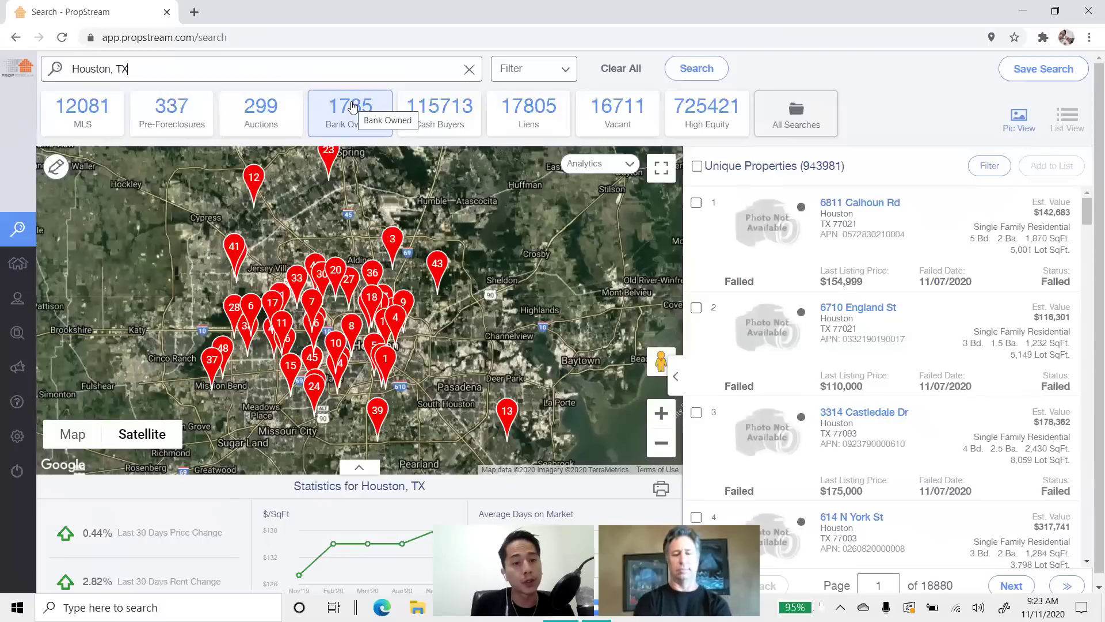
{"action": "left_click", "coordinate": [522, 77]}
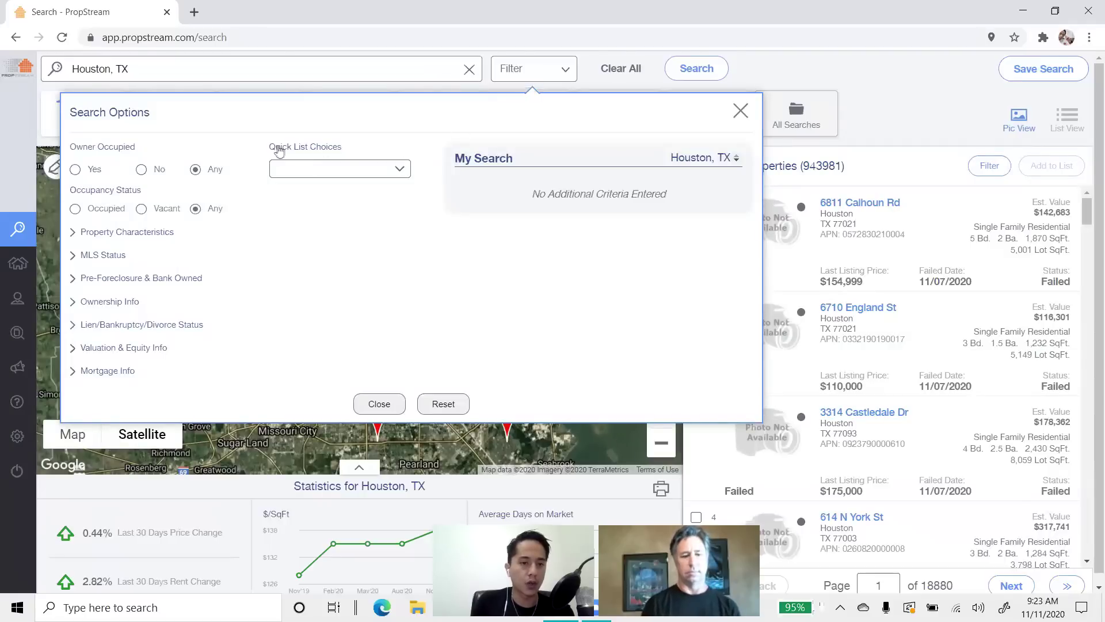
Apply the Flippers quick list to the Houston, TX search, narrowing results to 1275 properties.
{"action": "left_click", "coordinate": [344, 168]}
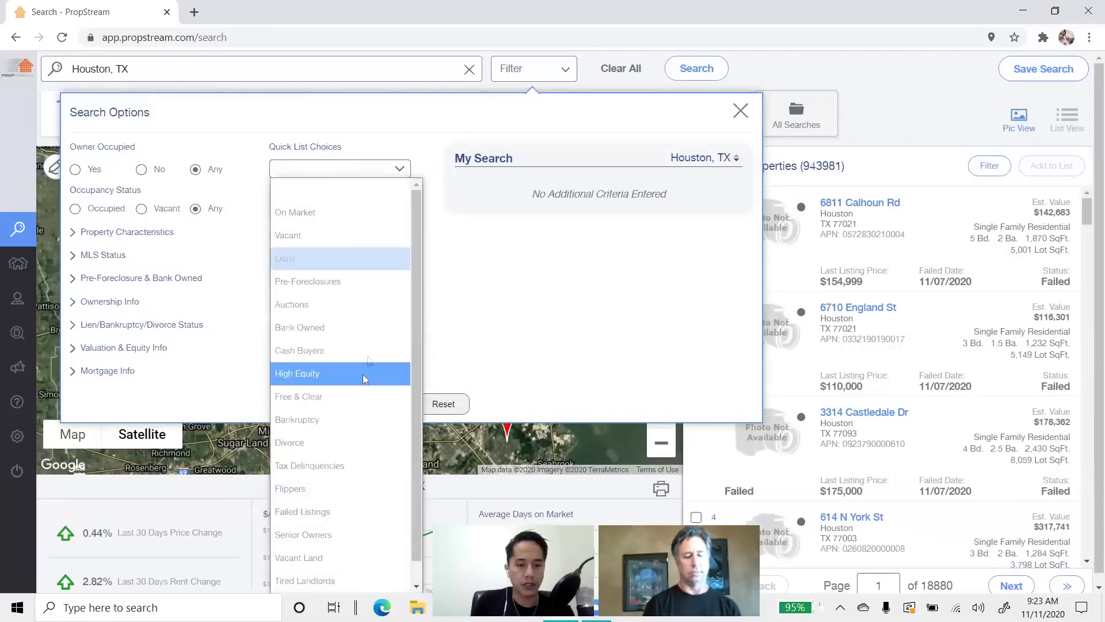
{"action": "left_click", "coordinate": [319, 491]}
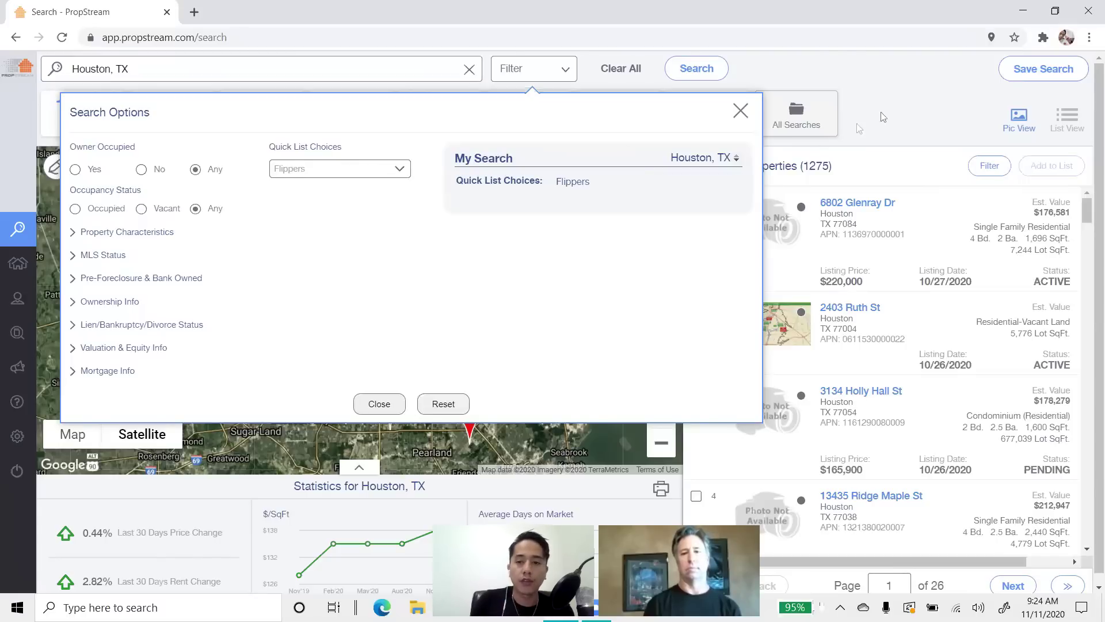
{"action": "left_click", "coordinate": [569, 77]}
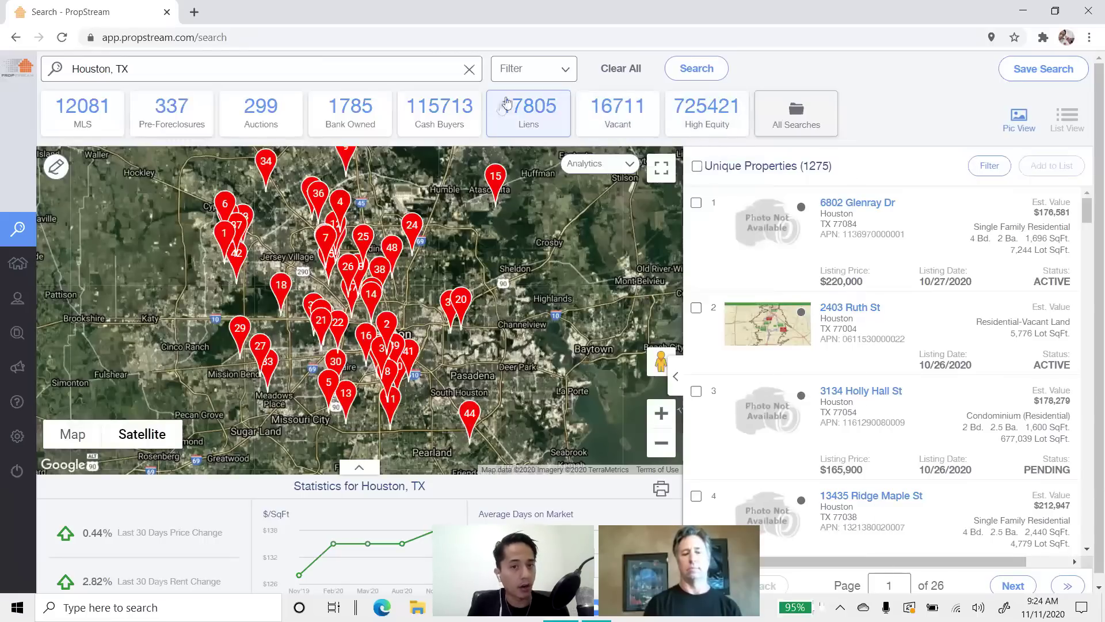
{"action": "left_click", "coordinate": [540, 70]}
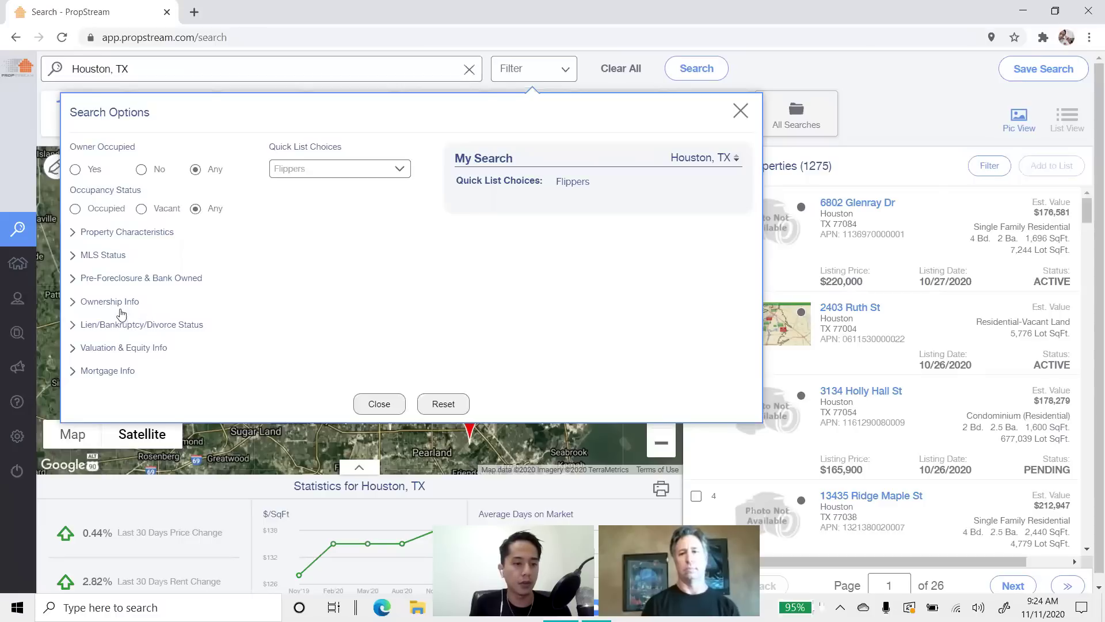
Filter Property Characteristics to Residential classification and Single Family type, leaving 945 properties.
{"action": "left_click", "coordinate": [122, 233]}
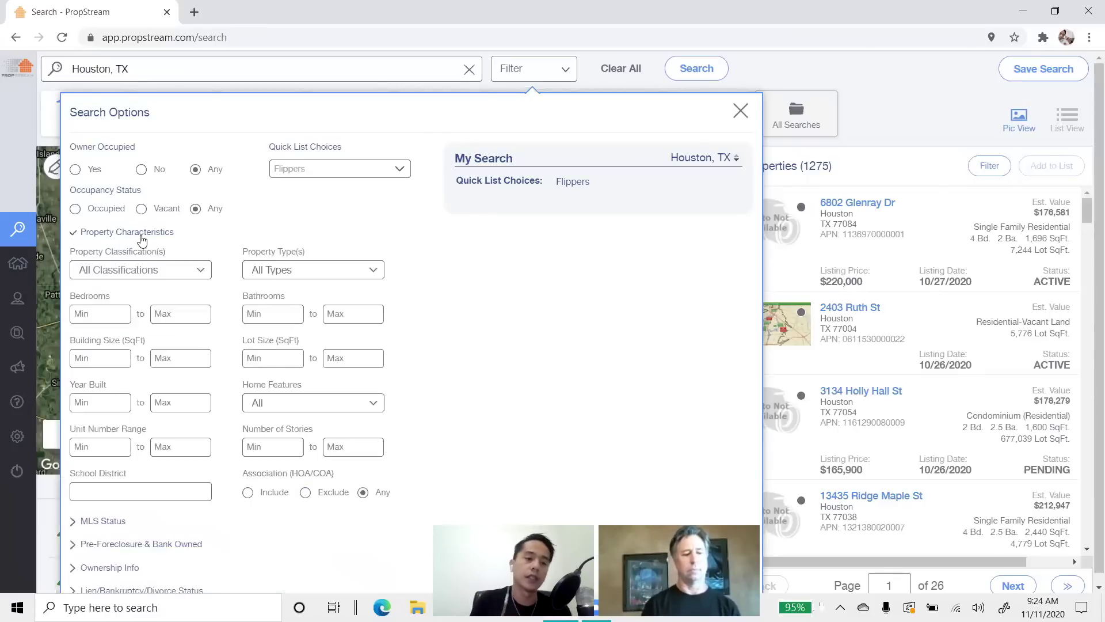
{"action": "left_click", "coordinate": [139, 270]}
{"action": "left_click", "coordinate": [137, 297]}
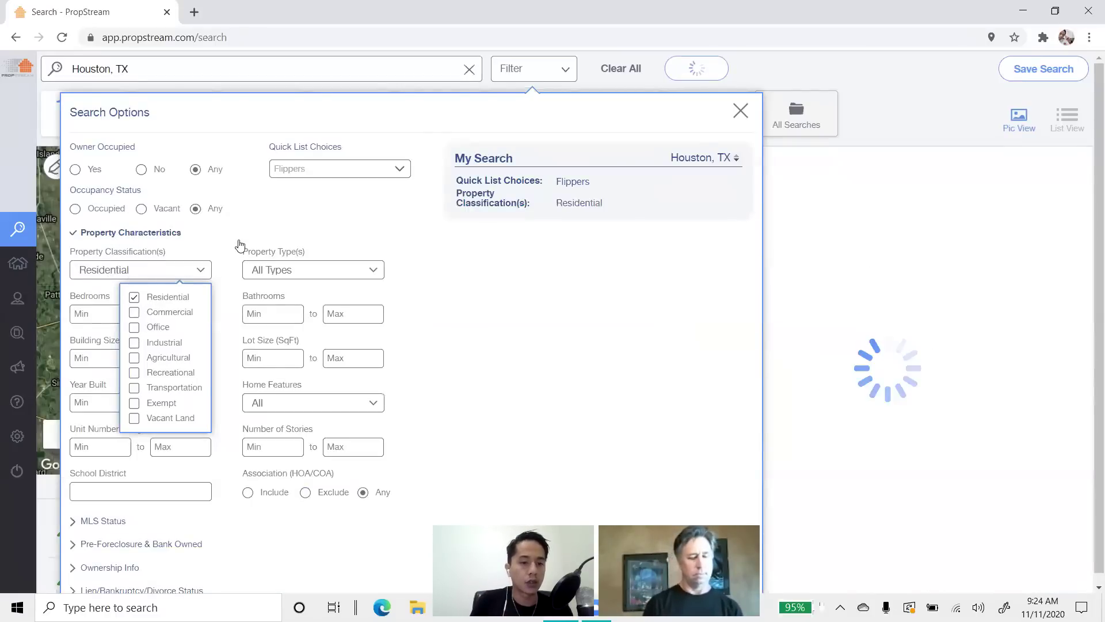
{"action": "left_click", "coordinate": [278, 271]}
{"action": "left_click", "coordinate": [220, 322]}
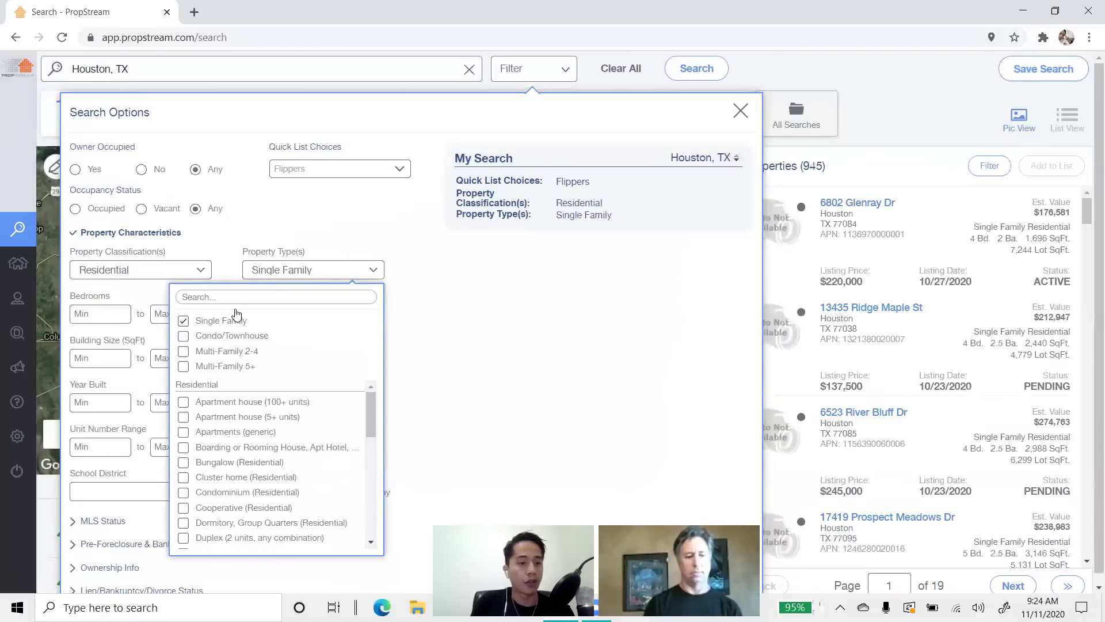
{"action": "left_click", "coordinate": [157, 236]}
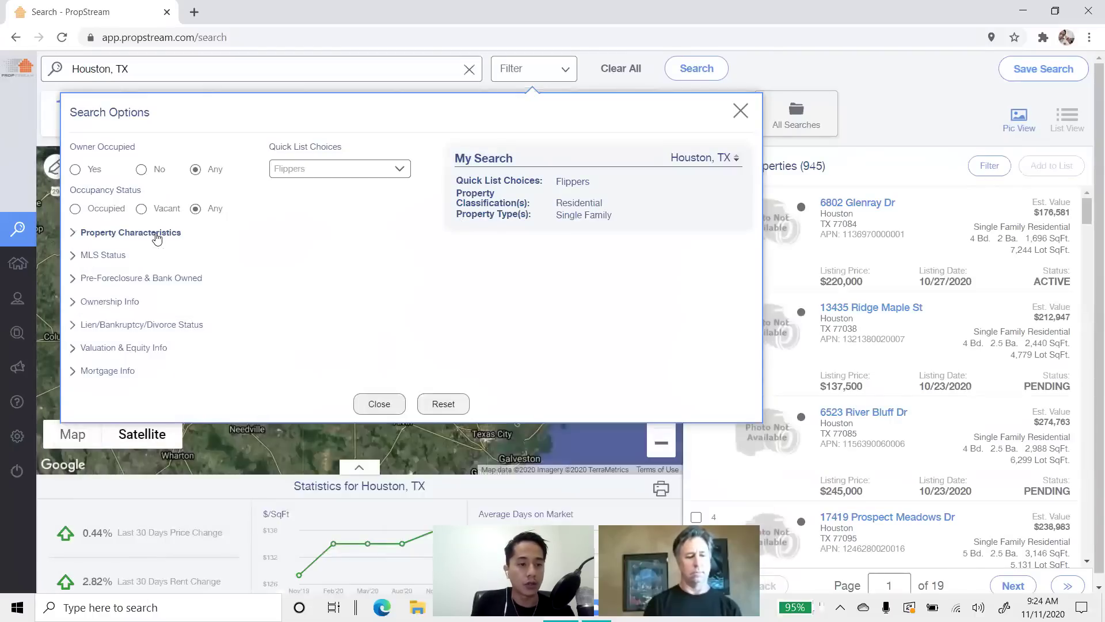
{"action": "left_click", "coordinate": [128, 306]}
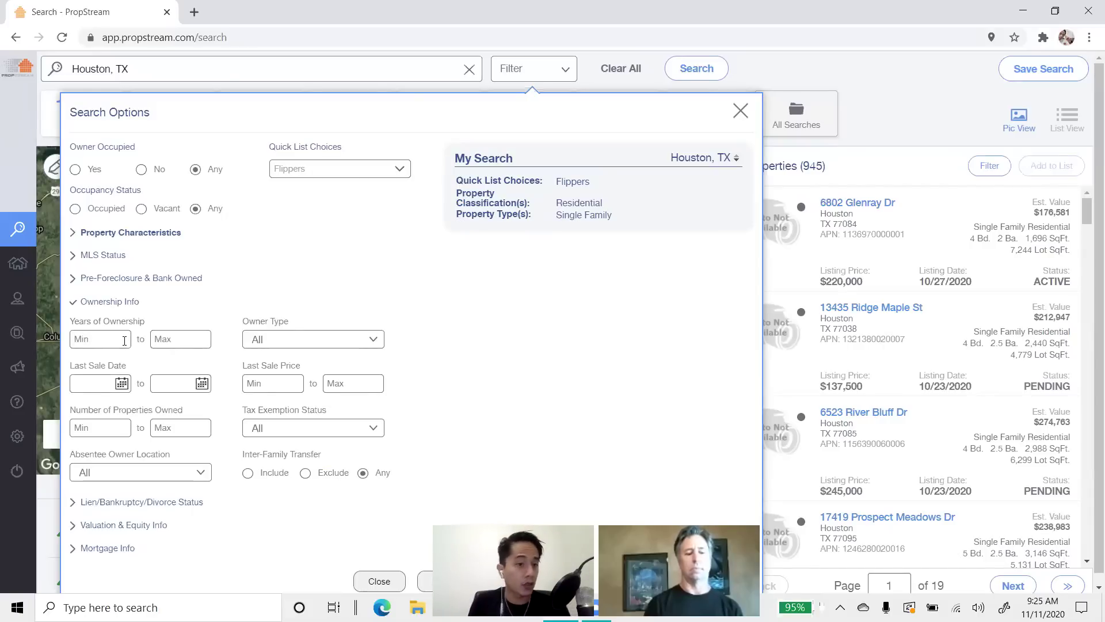
{"action": "type", "text": "1"}
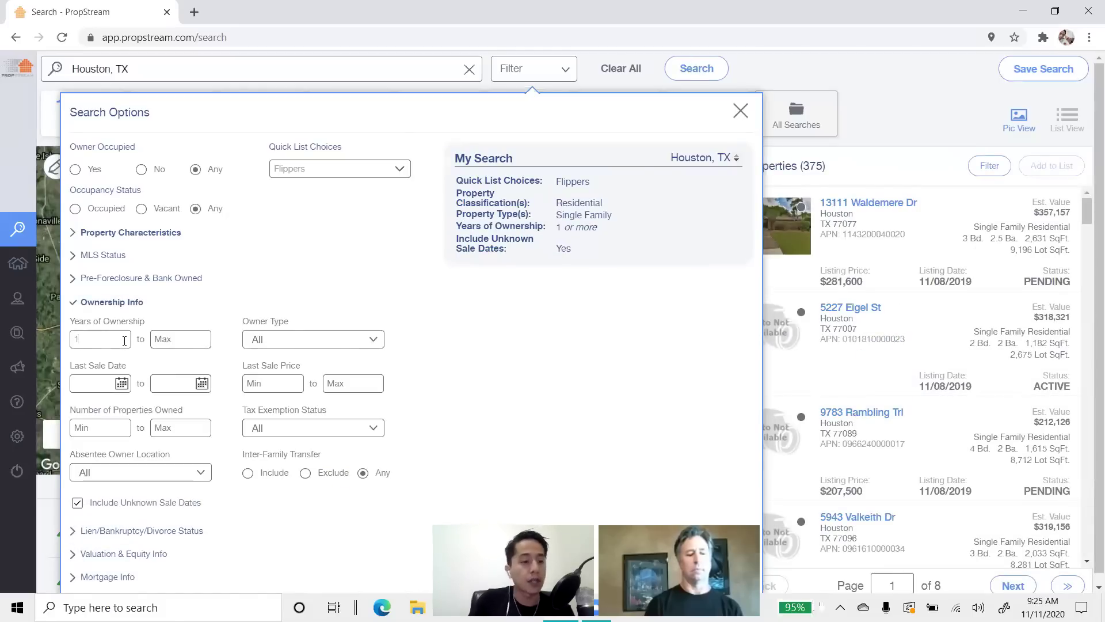
{"action": "key", "text": "BackSpace"}
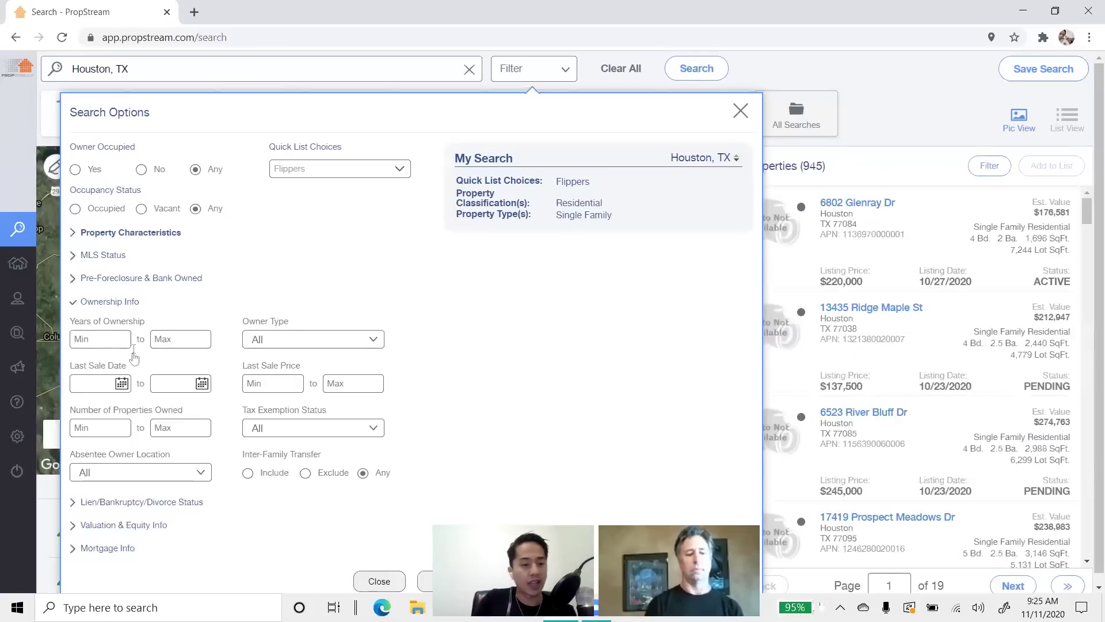
Set the Last Sale Date start to 01/01/20.
{"action": "left_click", "coordinate": [121, 384]}
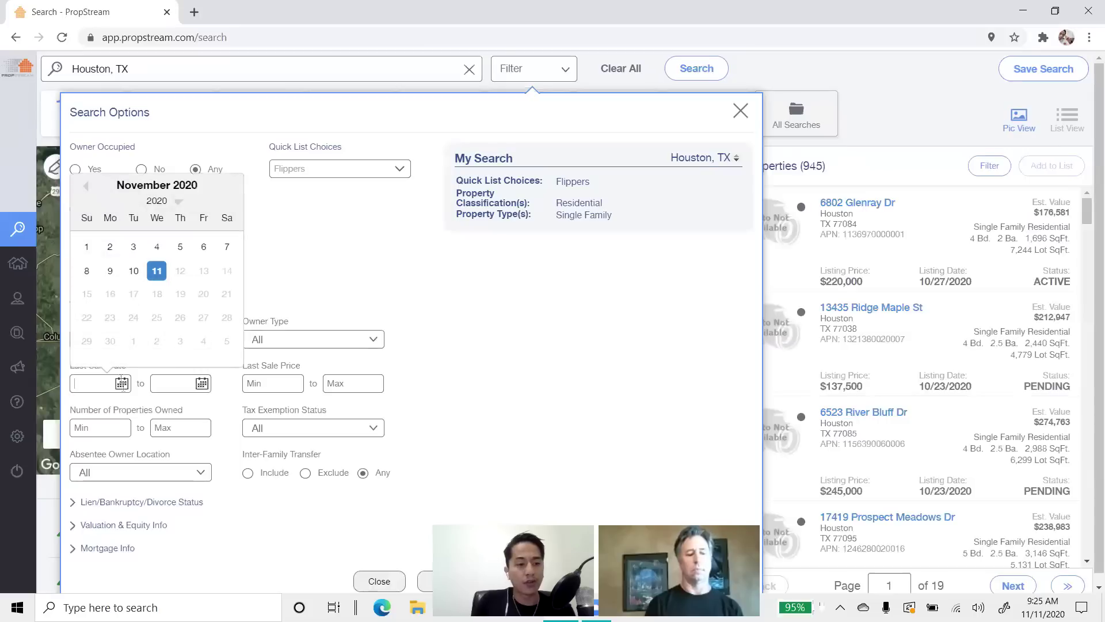
{"action": "left_click", "coordinate": [84, 187]}
{"action": "left_click", "coordinate": [84, 187]}
{"action": "left_click", "coordinate": [84, 187]}
{"action": "left_click", "coordinate": [84, 188]}
{"action": "left_click", "coordinate": [84, 187]}
{"action": "left_click", "coordinate": [84, 187]}
{"action": "left_click", "coordinate": [84, 187]}
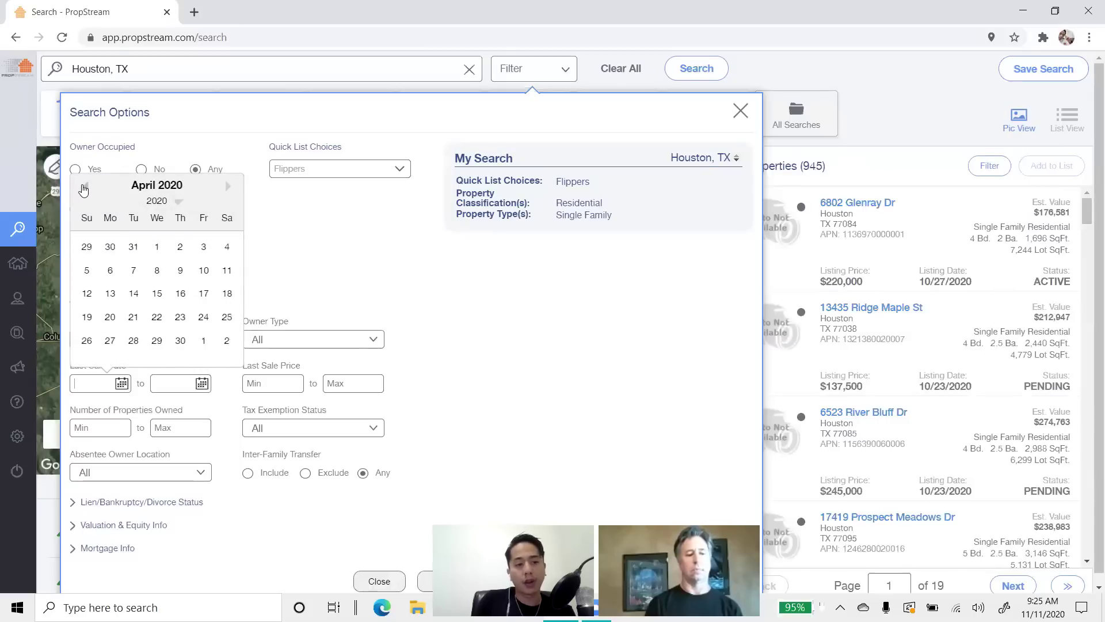
{"action": "left_click", "coordinate": [84, 187]}
{"action": "left_click", "coordinate": [84, 187]}
{"action": "left_click", "coordinate": [84, 187]}
{"action": "left_click", "coordinate": [156, 246]}
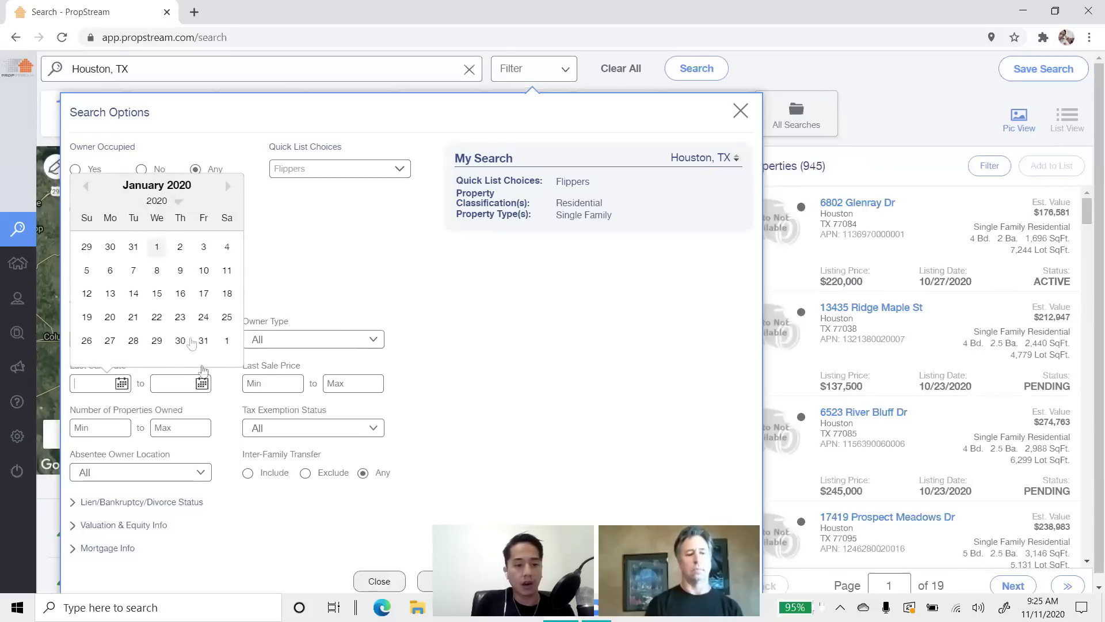
Set the Last Sale Date end to 06/30/20 and view the 298 resulting properties.
{"action": "left_click", "coordinate": [202, 384]}
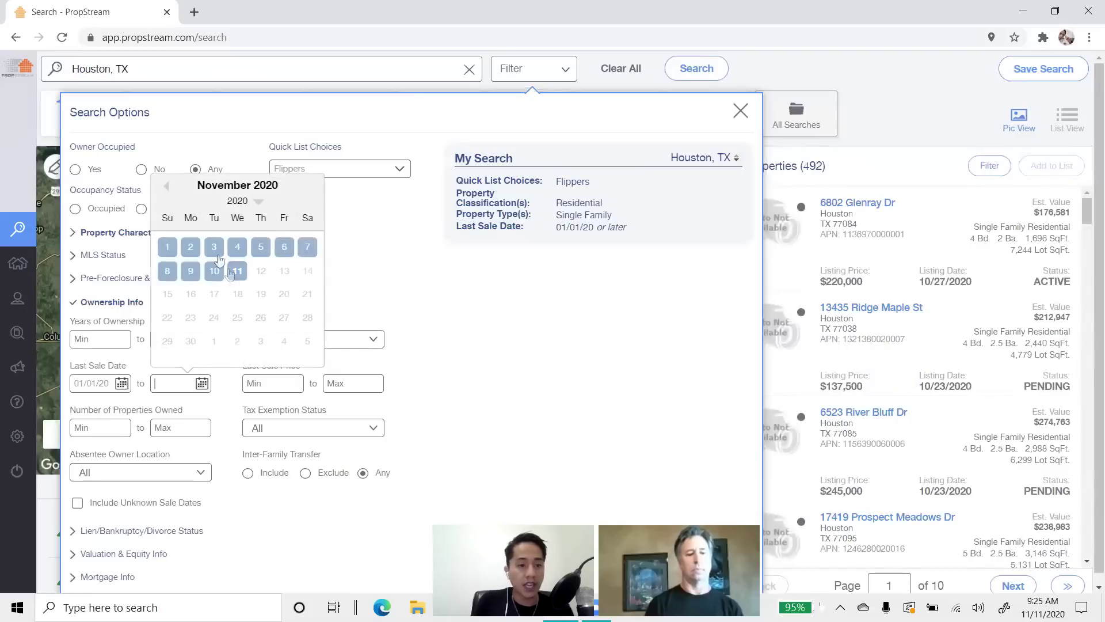
{"action": "left_click", "coordinate": [167, 187]}
{"action": "left_click", "coordinate": [167, 187]}
{"action": "left_click", "coordinate": [167, 187]}
{"action": "left_click", "coordinate": [167, 187]}
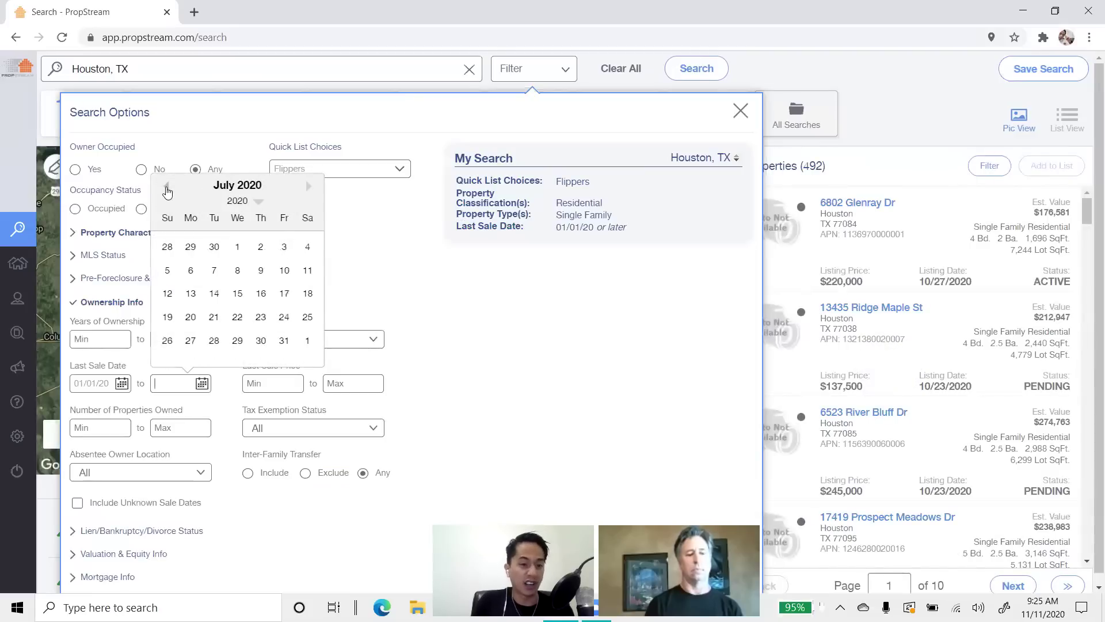
{"action": "left_click", "coordinate": [167, 187]}
{"action": "left_click", "coordinate": [214, 345]}
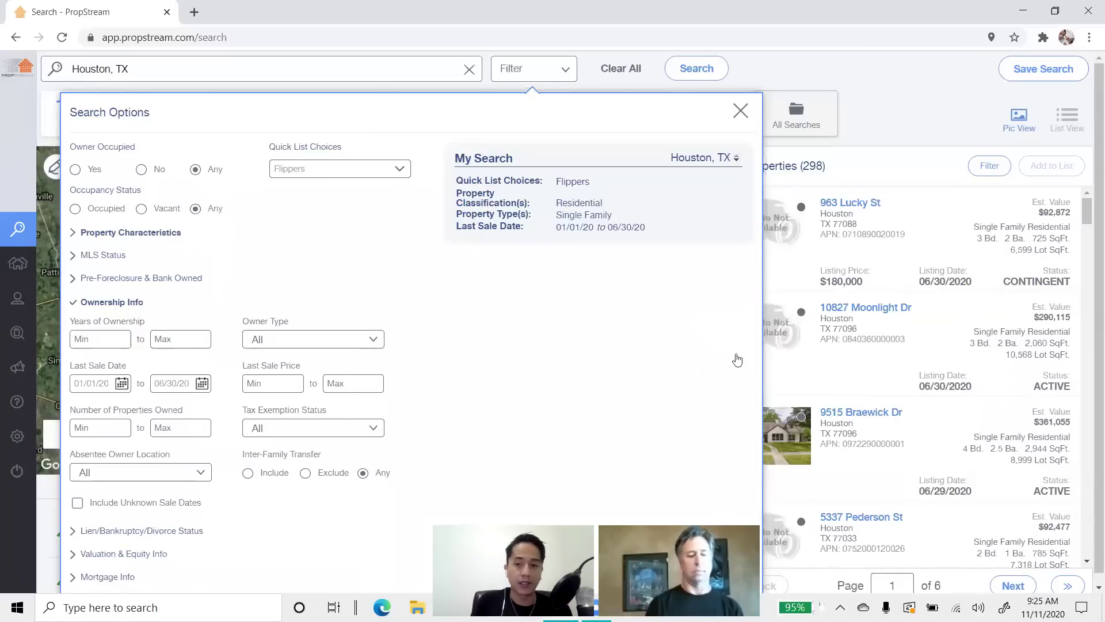
{"action": "left_click", "coordinate": [527, 74]}
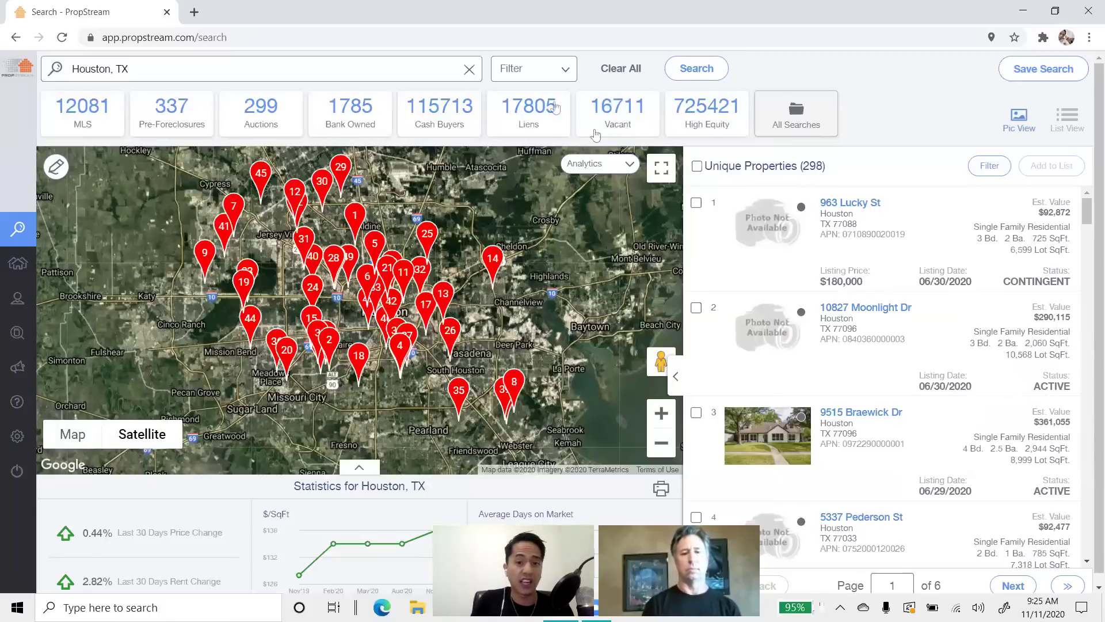
Set the MLS Listing Date filter to start from 07/01/20.
{"action": "left_click", "coordinate": [512, 73]}
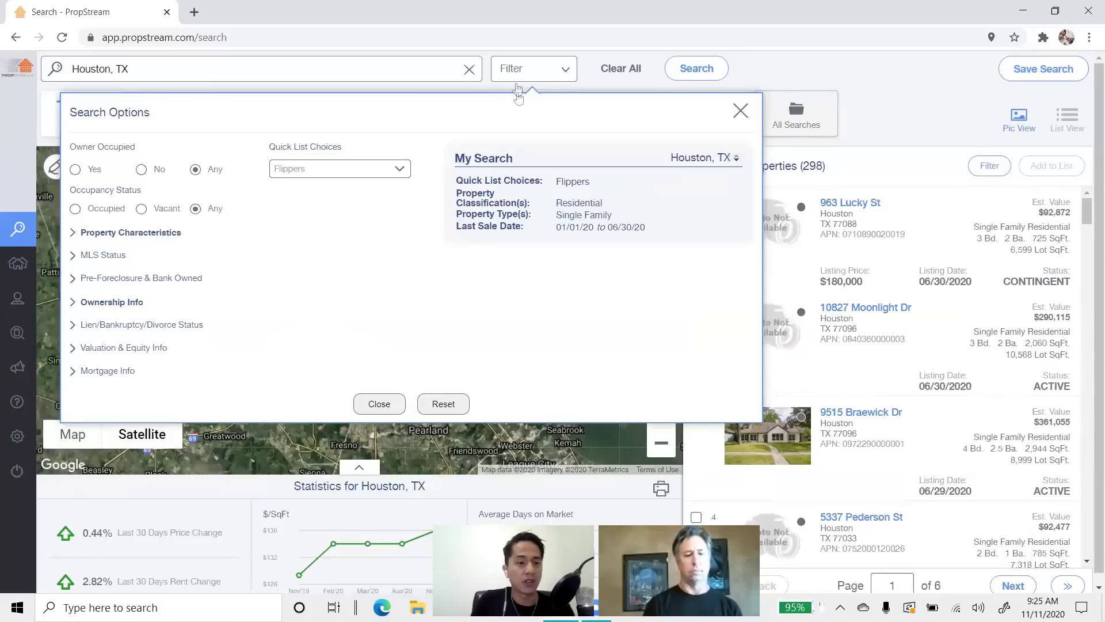
{"action": "left_click", "coordinate": [108, 263]}
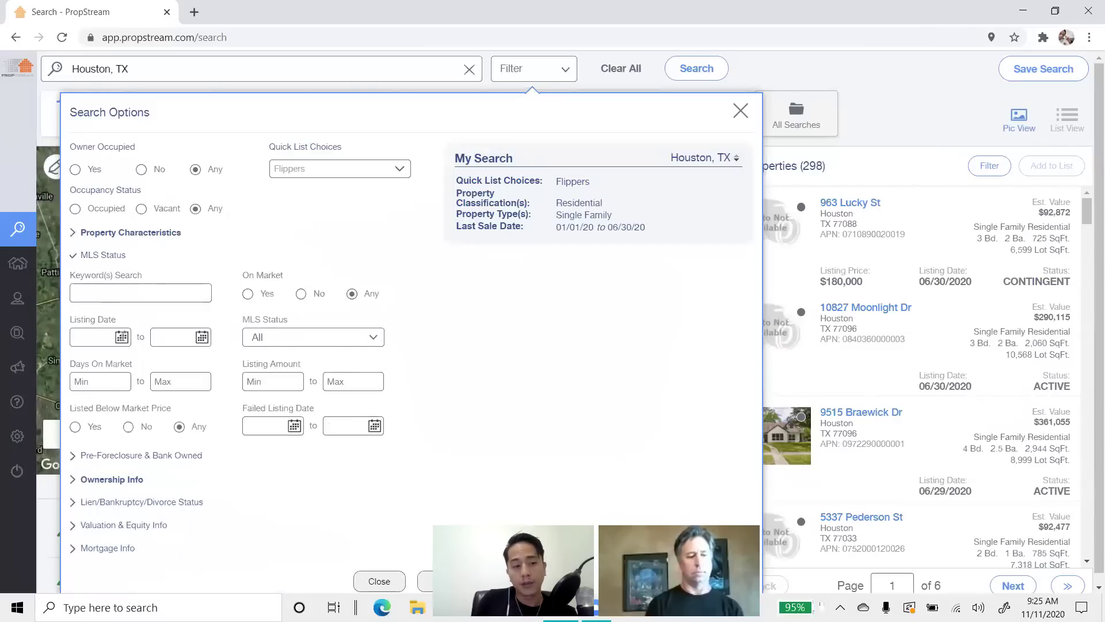
{"action": "left_click", "coordinate": [121, 337]}
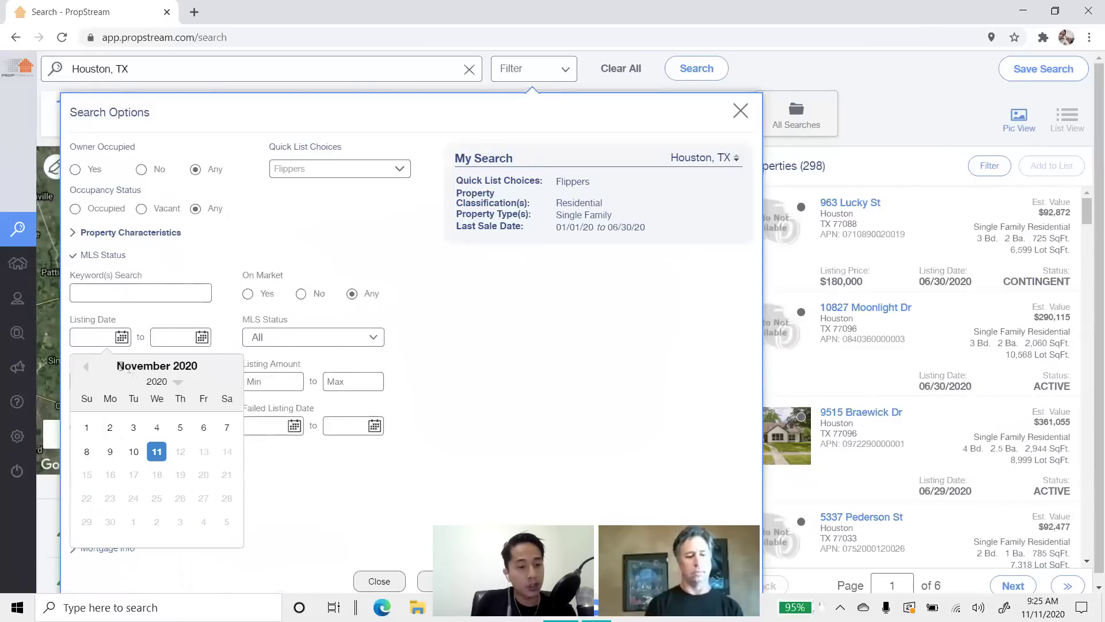
{"action": "left_click", "coordinate": [87, 367]}
{"action": "left_click", "coordinate": [87, 368]}
{"action": "left_click", "coordinate": [86, 367]}
{"action": "left_click", "coordinate": [86, 367]}
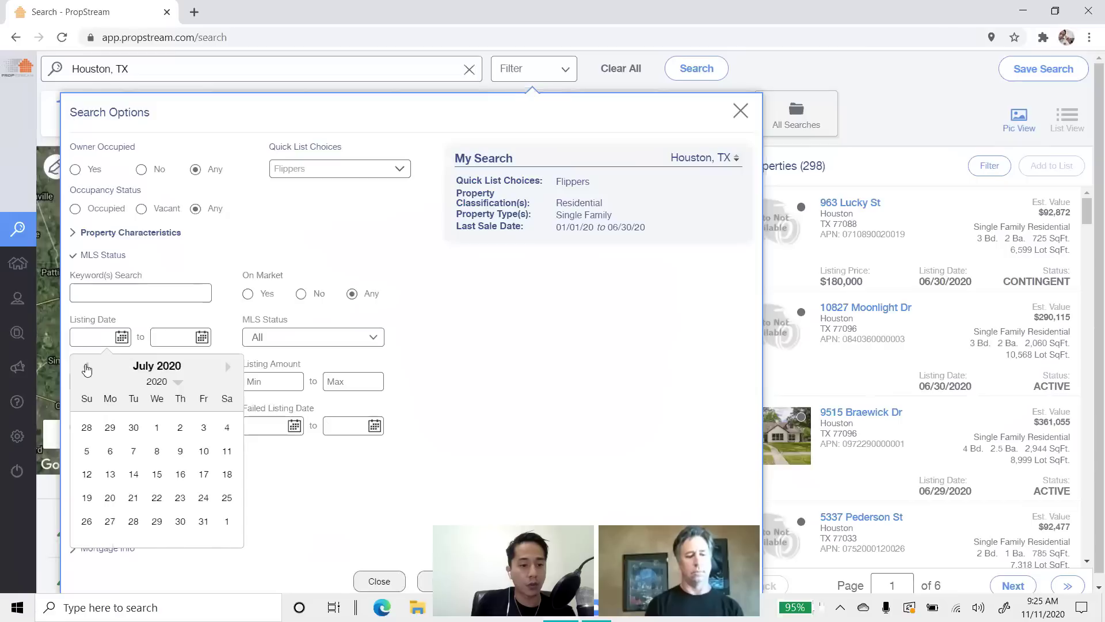
{"action": "left_click", "coordinate": [87, 367]}
{"action": "left_click", "coordinate": [227, 367]}
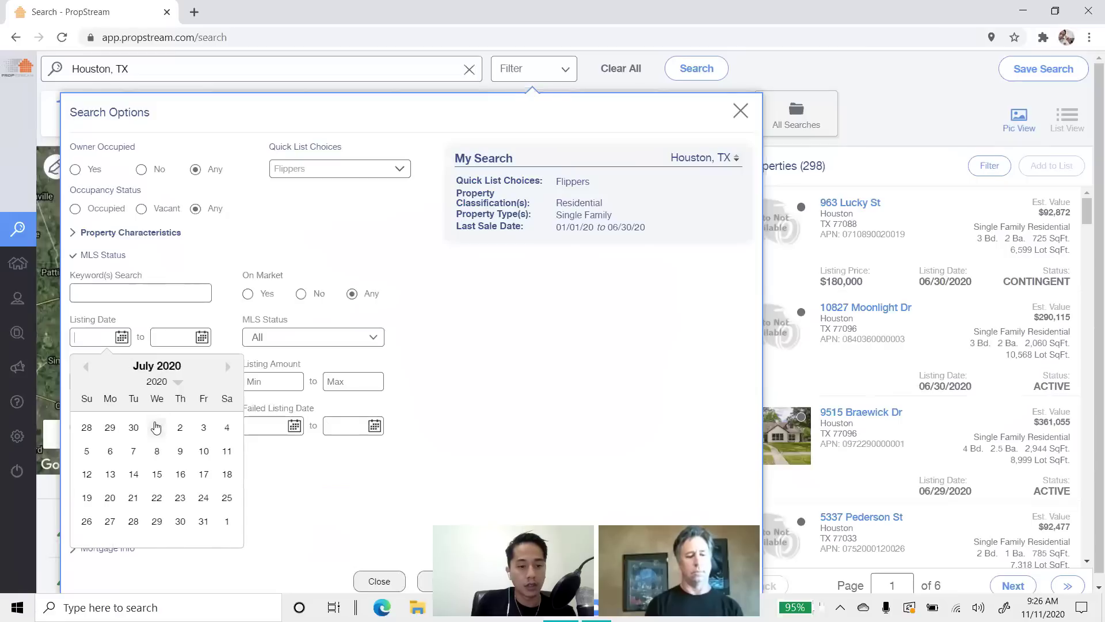
{"action": "left_click", "coordinate": [156, 426]}
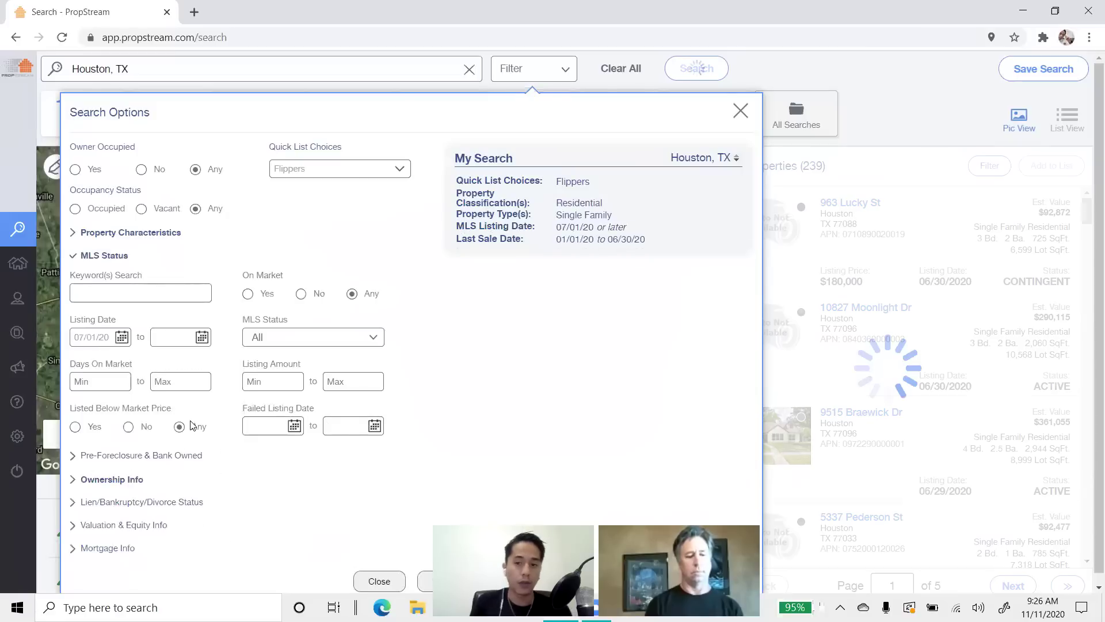
Limit MLS Status to Active and Pending listings, leaving 225 properties.
{"action": "left_click", "coordinate": [294, 341]}
{"action": "left_click", "coordinate": [320, 366]}
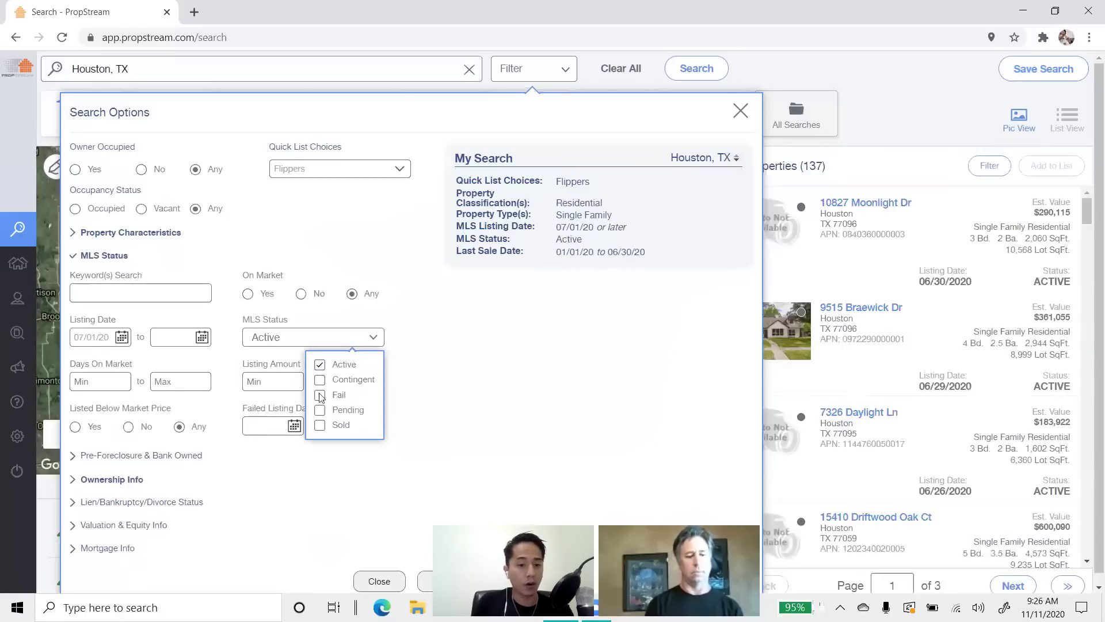
{"action": "left_click", "coordinate": [320, 366]}
{"action": "left_click", "coordinate": [320, 410]}
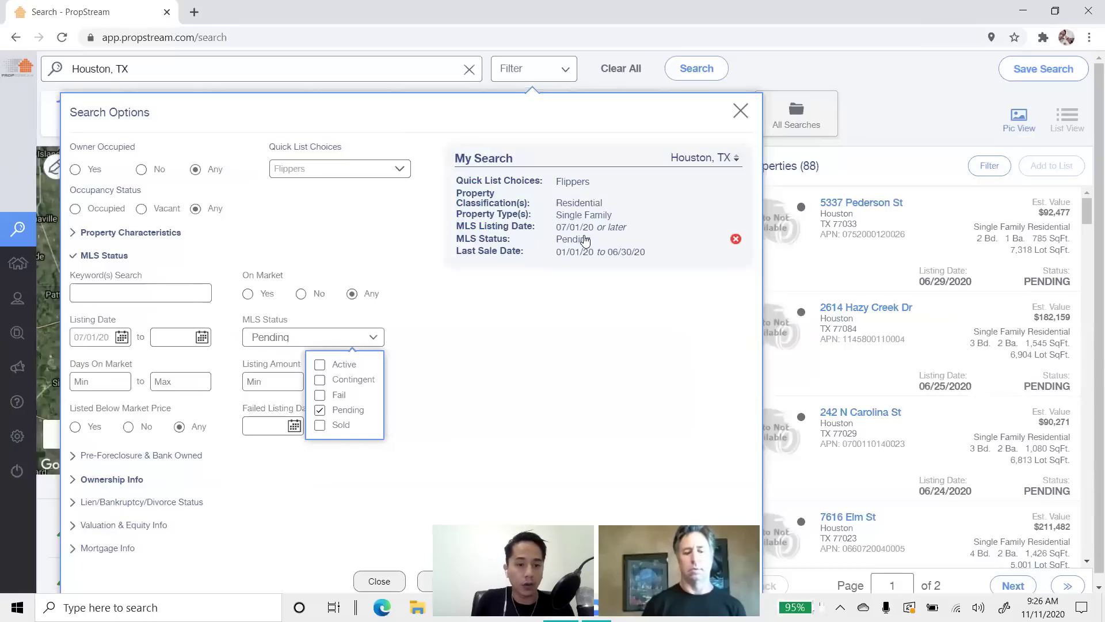
{"action": "left_click", "coordinate": [337, 366]}
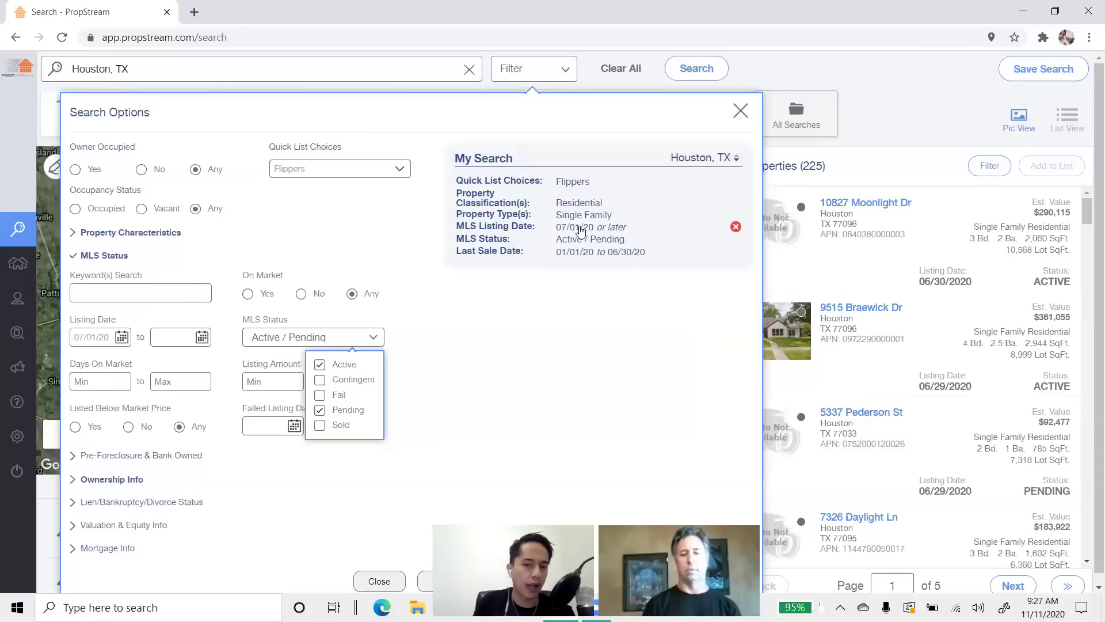
{"action": "left_click", "coordinate": [534, 70]}
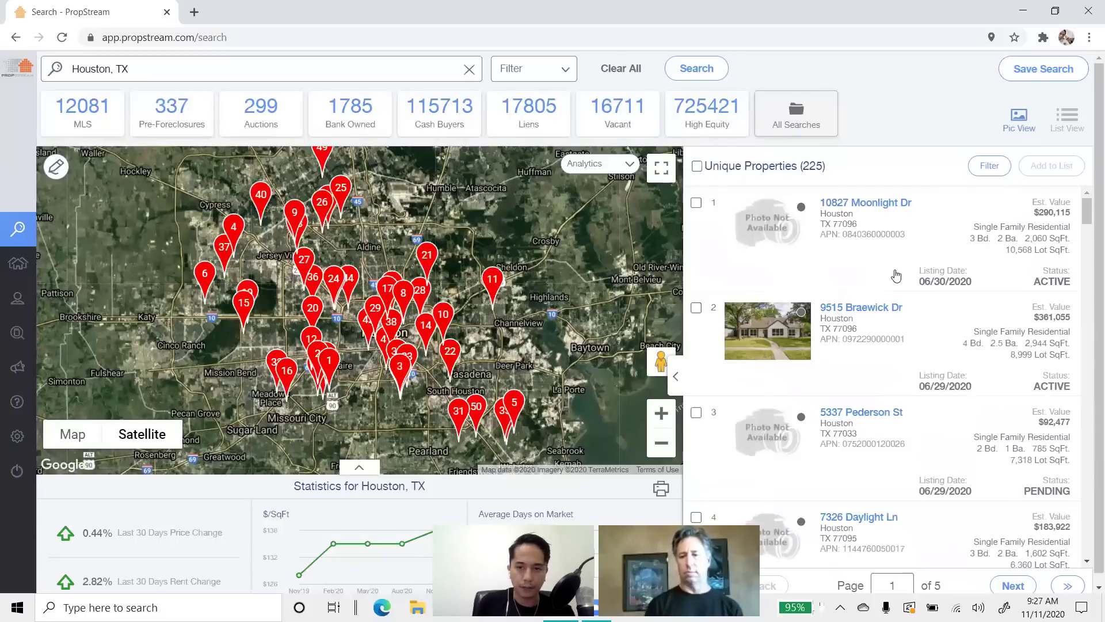
{"action": "left_click", "coordinate": [752, 311]}
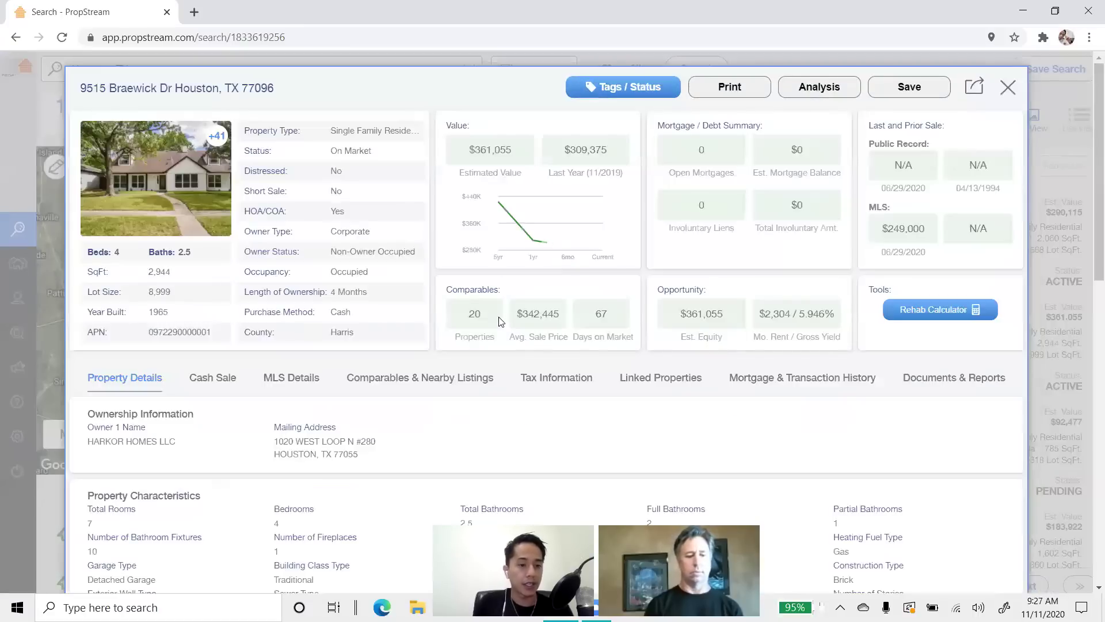
{"action": "left_click", "coordinate": [211, 380]}
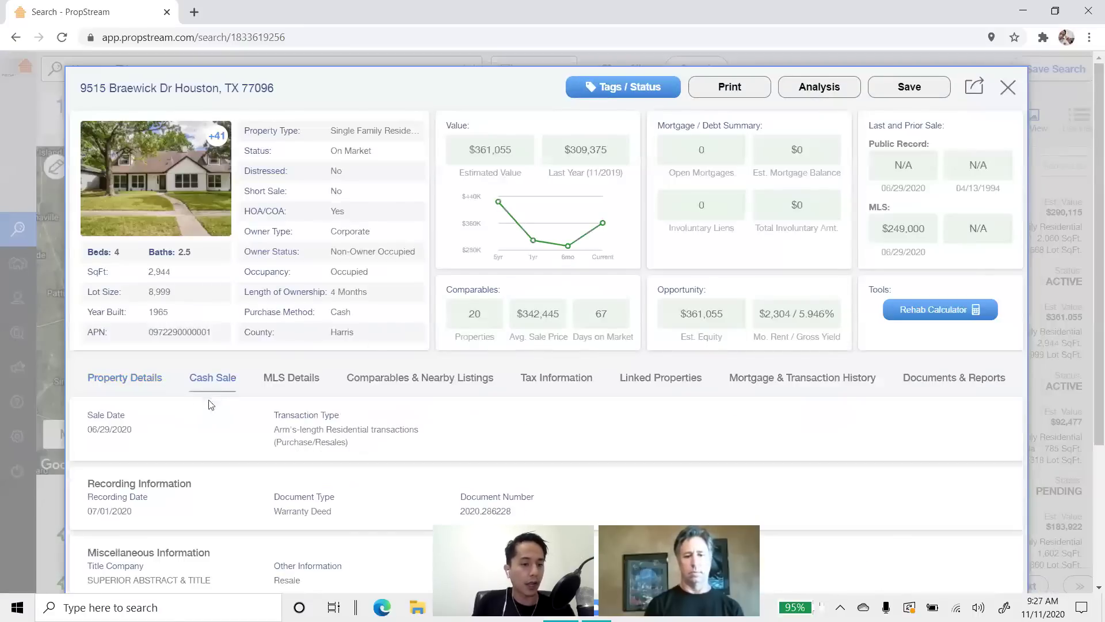
{"action": "scroll", "coordinate": [183, 442], "scroll_direction": "down", "scroll_amount": 3}
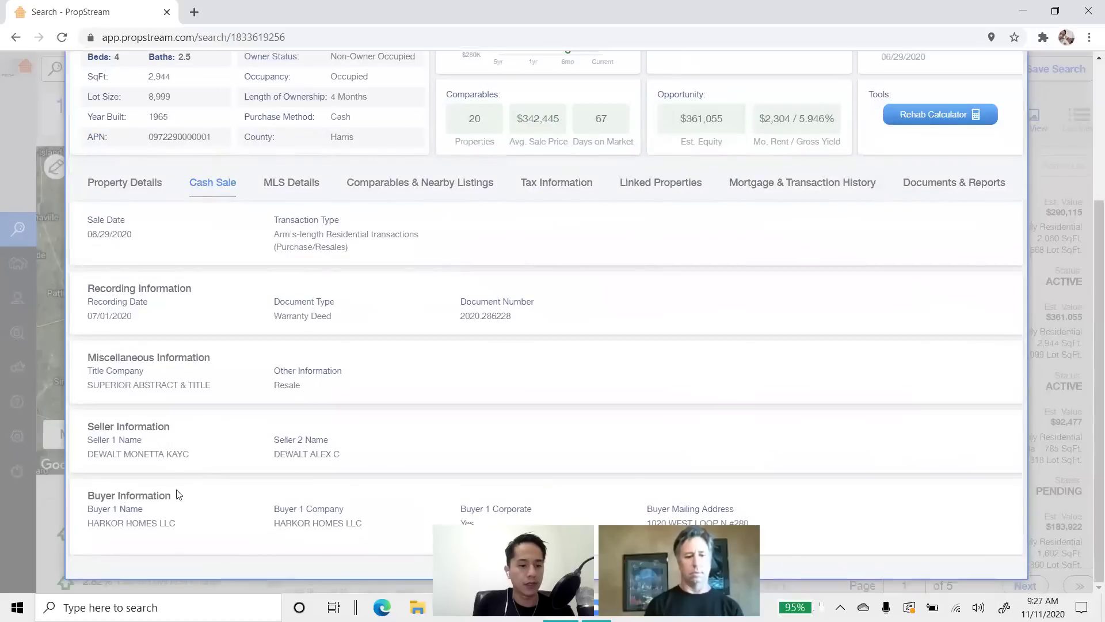
{"action": "left_click_drag", "start_coordinate": [184, 525], "coordinate": [87, 517]}
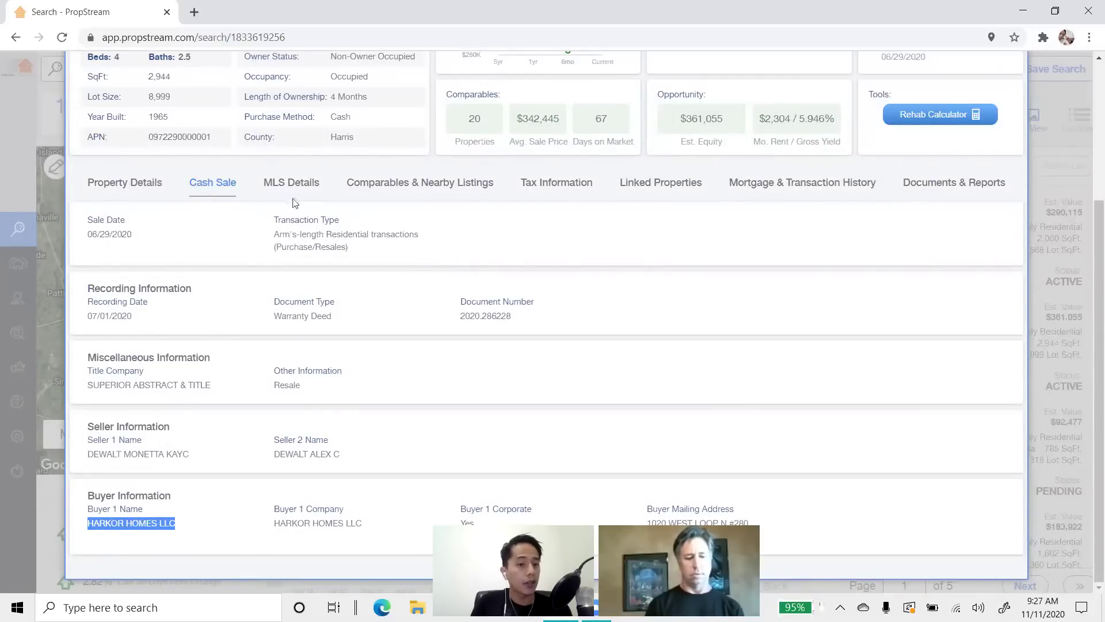
{"action": "left_click", "coordinate": [292, 183]}
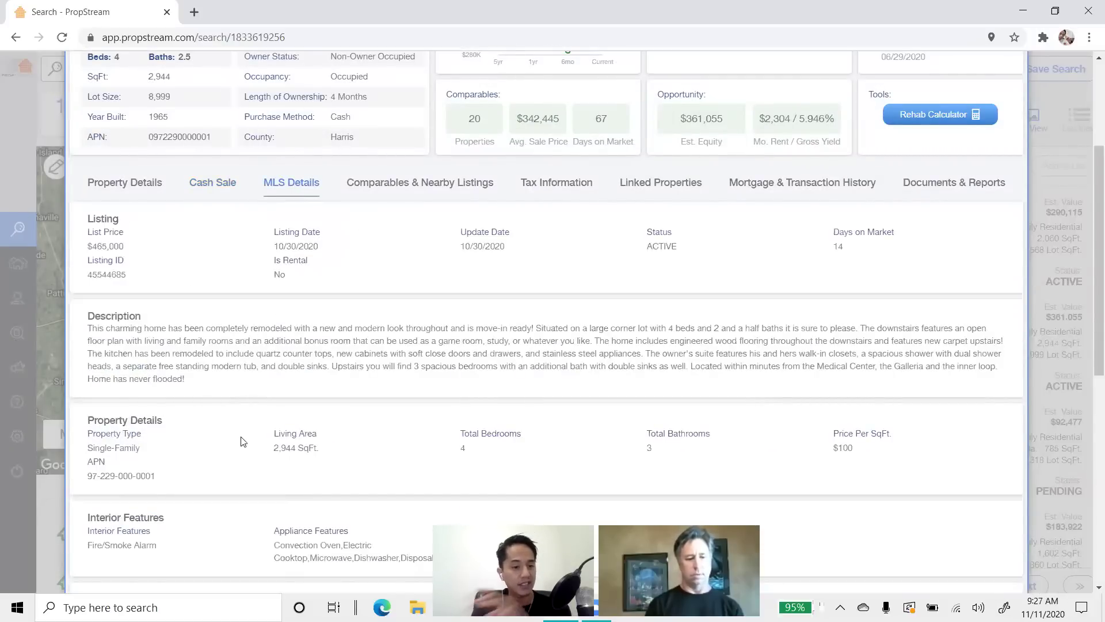
{"action": "scroll", "coordinate": [241, 441], "scroll_direction": "down", "scroll_amount": 5}
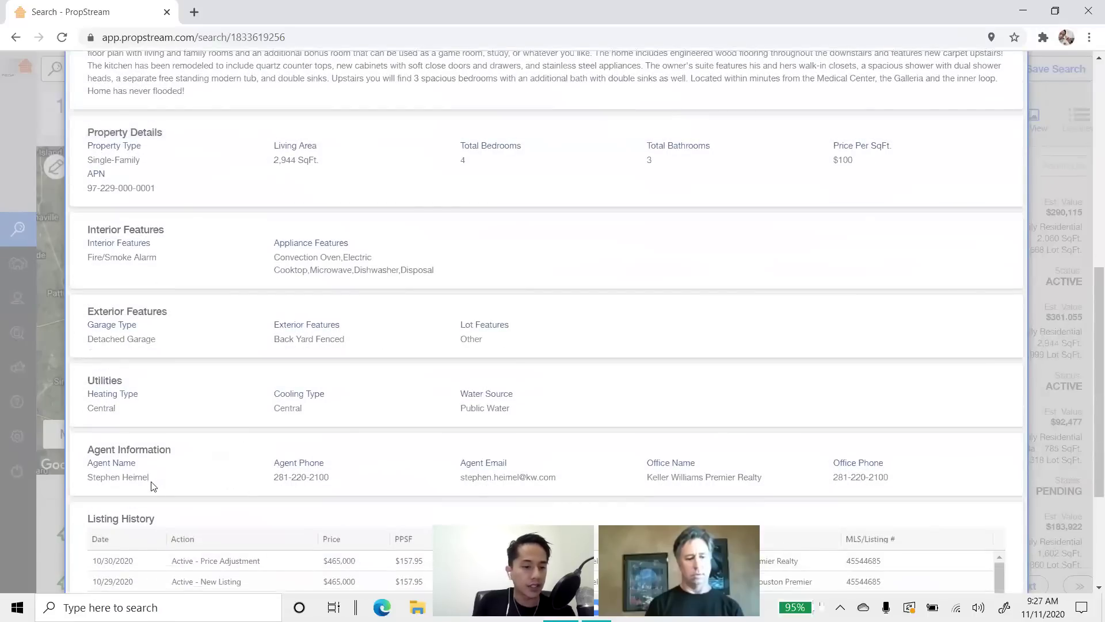
{"action": "left_click_drag", "start_coordinate": [152, 482], "coordinate": [92, 477]}
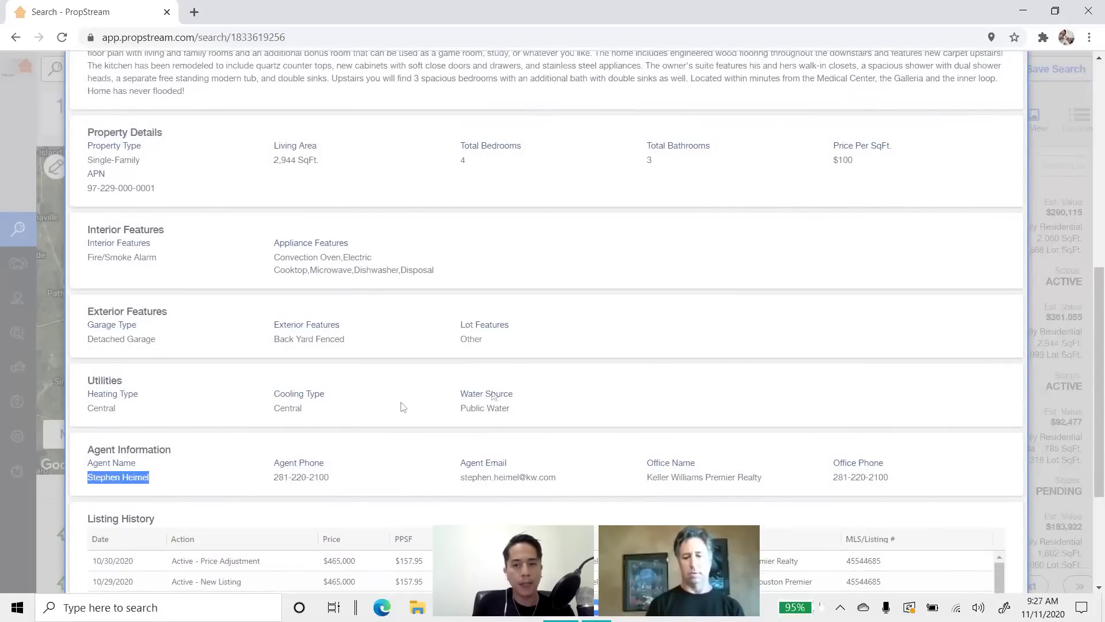
{"action": "scroll", "coordinate": [764, 357], "scroll_direction": "up", "scroll_amount": 6}
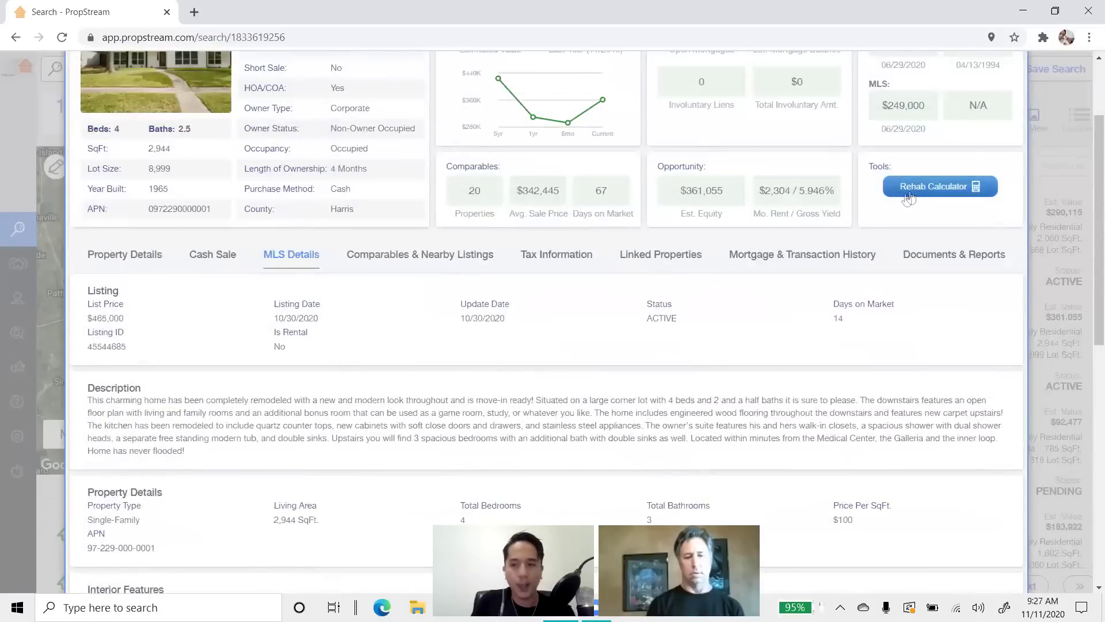
{"action": "scroll", "coordinate": [860, 201], "scroll_direction": "up", "scroll_amount": 2}
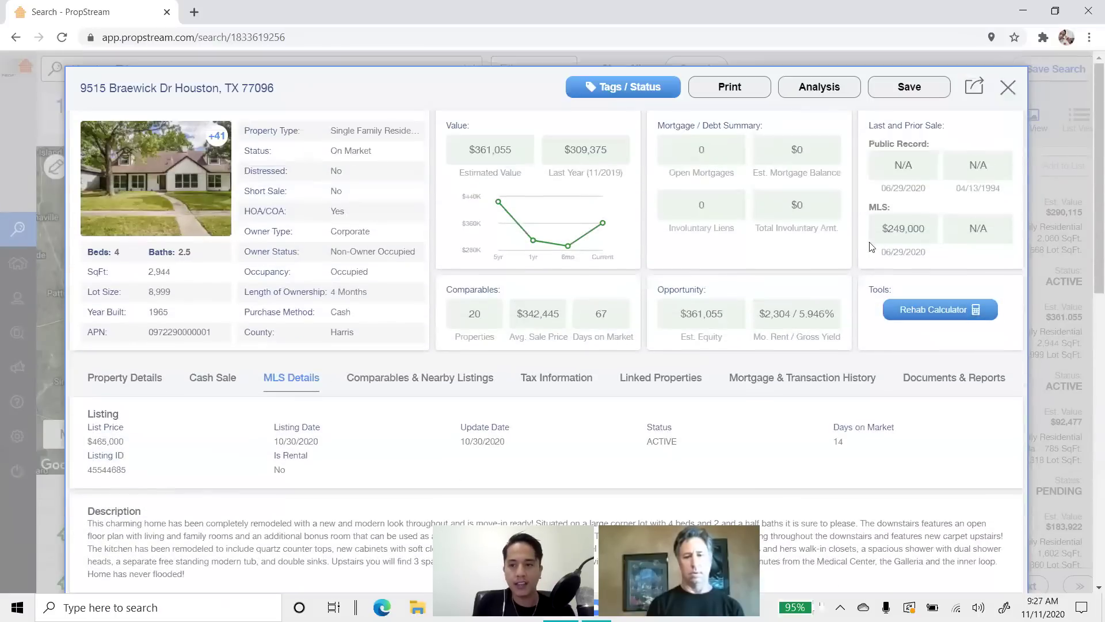
{"action": "left_click", "coordinate": [1009, 87]}
{"action": "left_click_drag", "start_coordinate": [814, 165], "coordinate": [804, 167]}
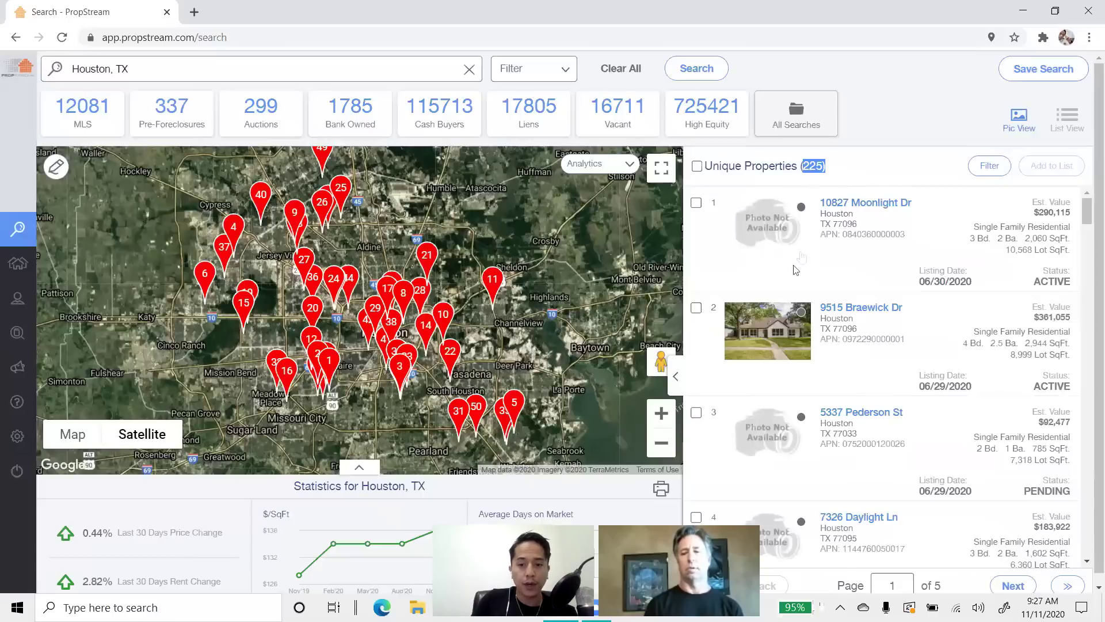
{"action": "left_click", "coordinate": [771, 333]}
{"action": "left_click", "coordinate": [278, 379]}
{"action": "scroll", "coordinate": [276, 491], "scroll_direction": "down", "scroll_amount": 10}
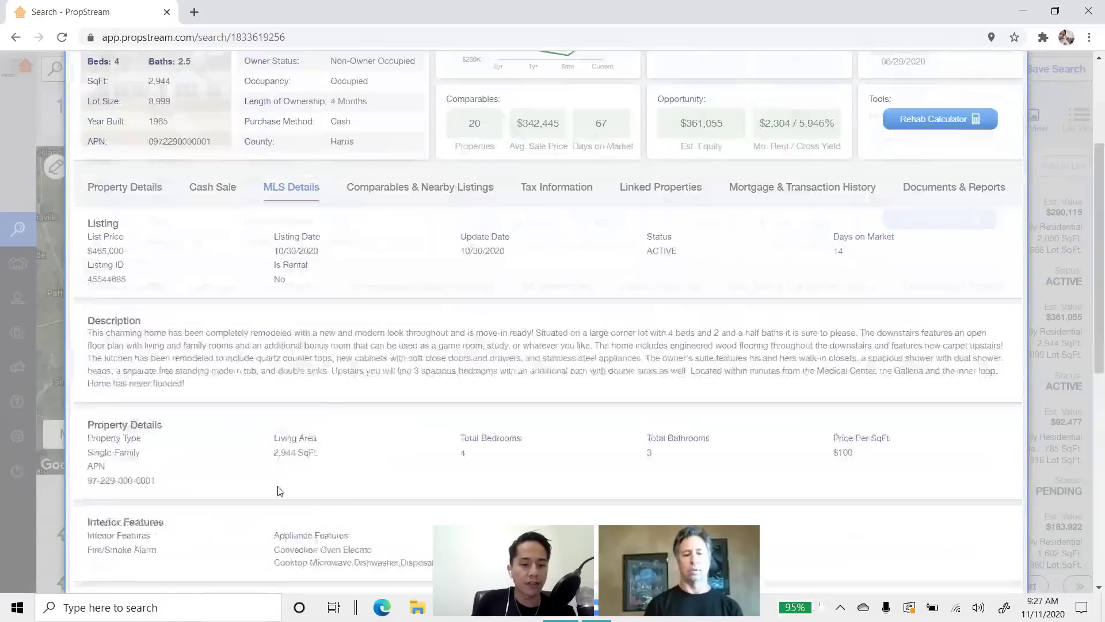
{"action": "left_click_drag", "start_coordinate": [151, 314], "coordinate": [90, 314]}
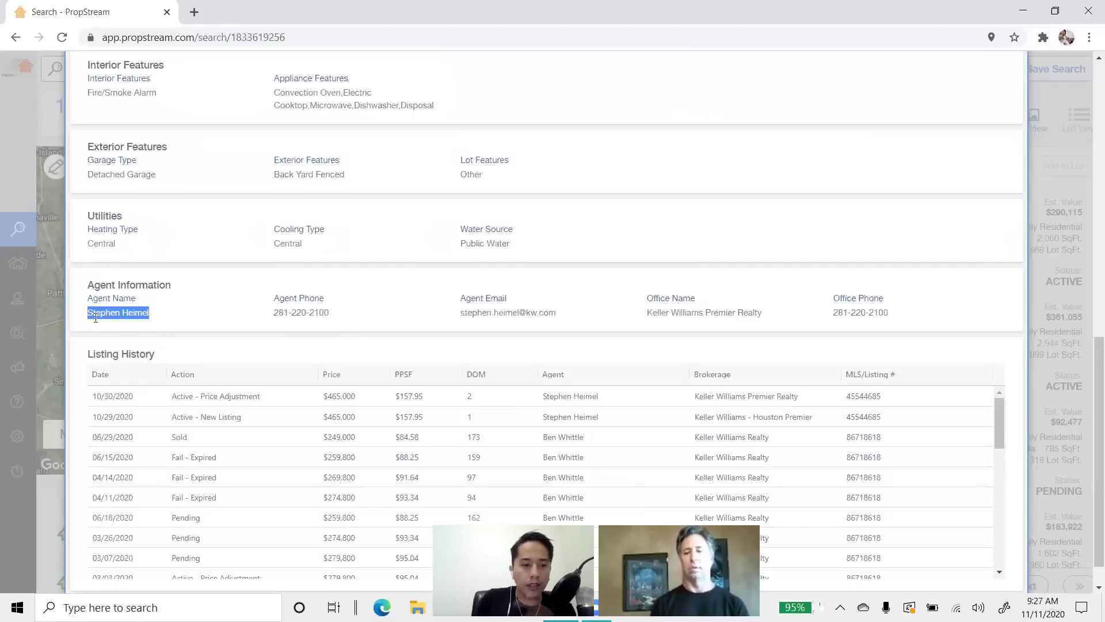
{"action": "scroll", "coordinate": [162, 281], "scroll_direction": "up", "scroll_amount": 1}
{"action": "scroll", "coordinate": [162, 281], "scroll_direction": "up", "scroll_amount": 8}
{"action": "left_click", "coordinate": [126, 233]}
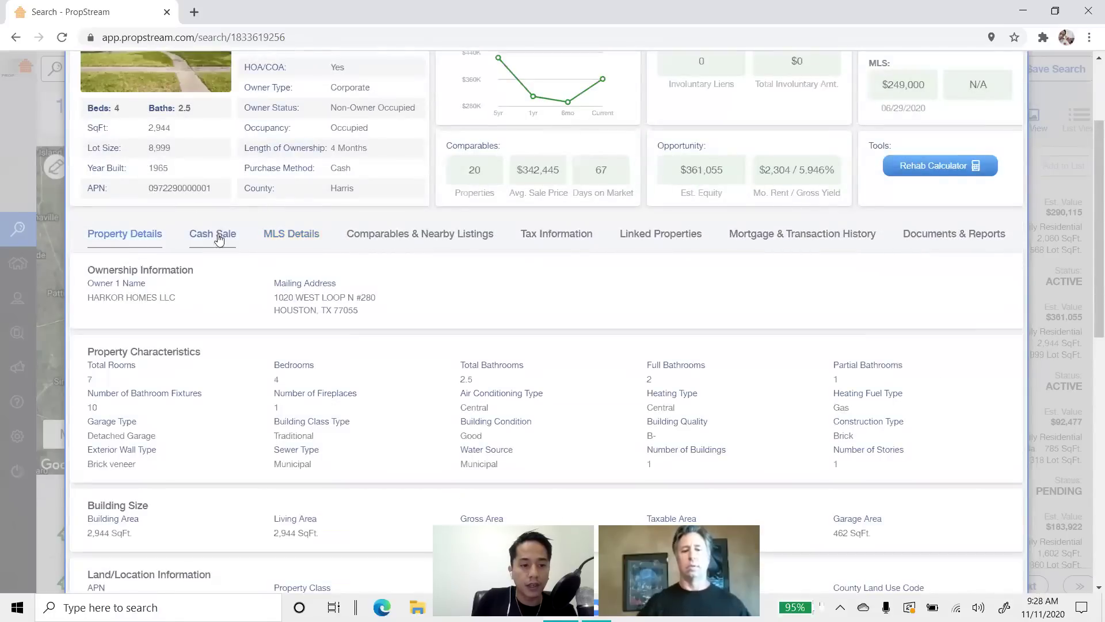
{"action": "left_click_drag", "start_coordinate": [168, 298], "coordinate": [96, 301]}
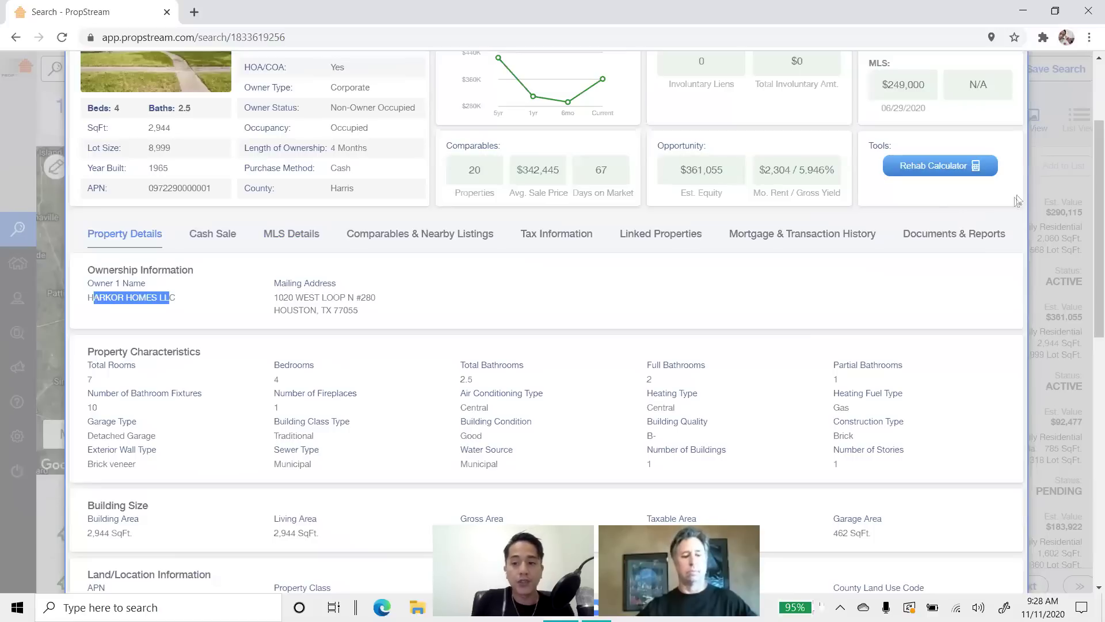
{"action": "left_click", "coordinate": [1039, 194]}
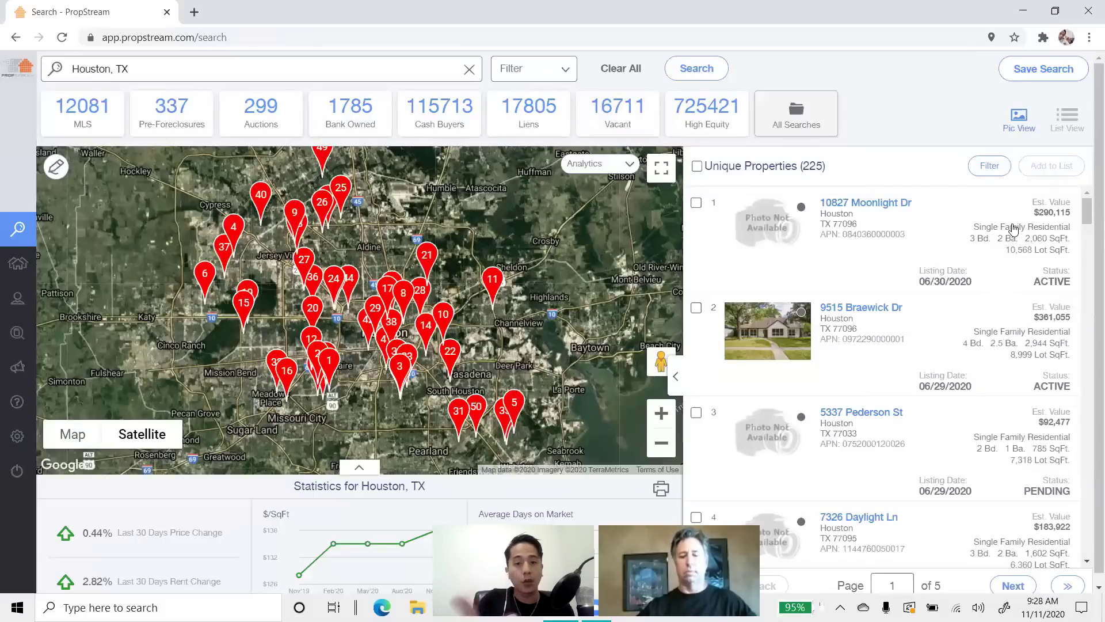
{"action": "left_click", "coordinate": [696, 167]}
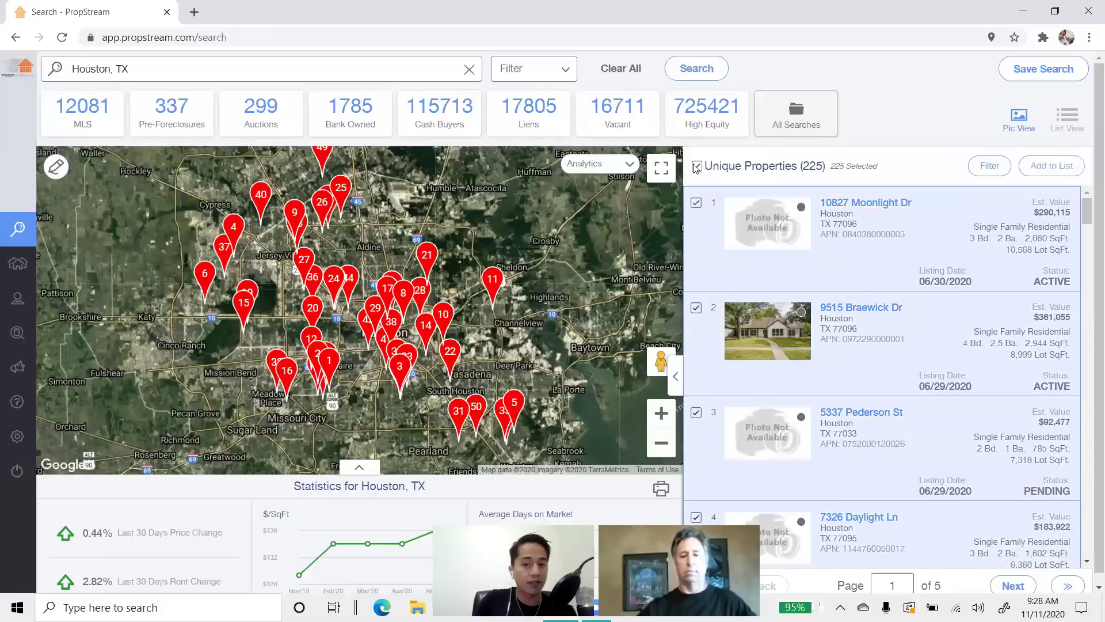
Create a new marketing list 'Tim's Flippers List' and save the 225 properties into it.
{"action": "left_click", "coordinate": [1053, 165]}
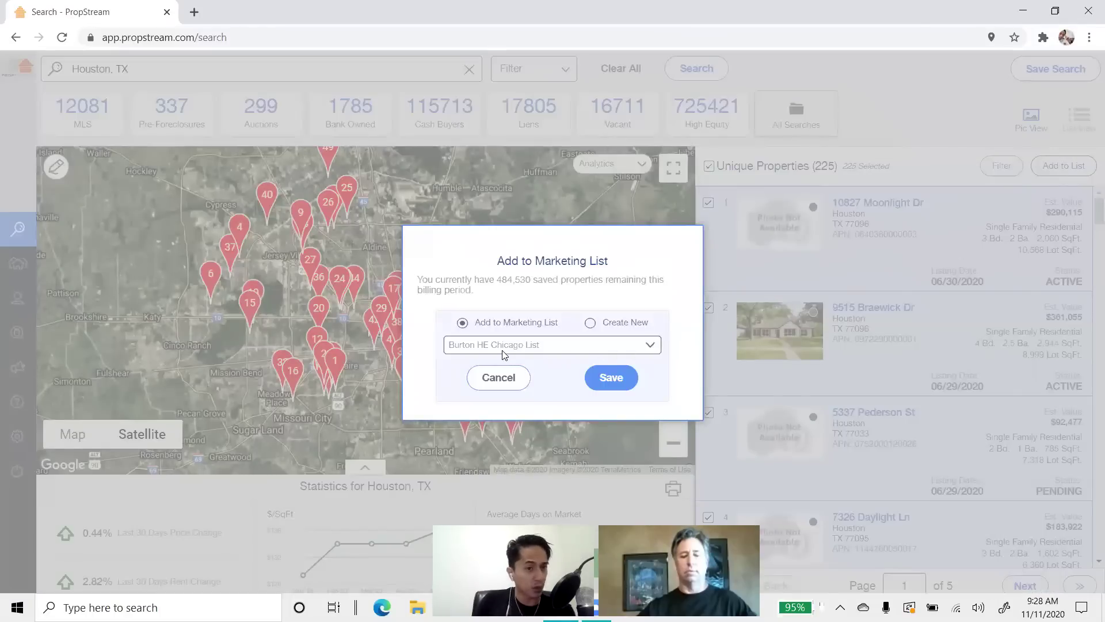
{"action": "left_click", "coordinate": [605, 323]}
{"action": "left_click", "coordinate": [579, 347]}
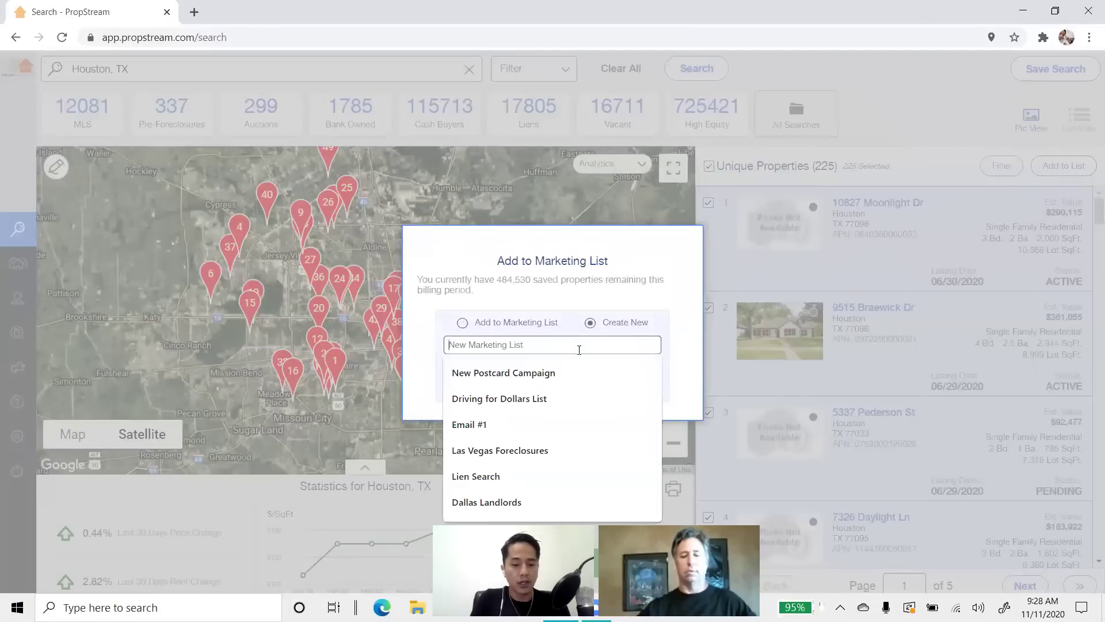
{"action": "type", "text": "Tim's Flippers List"}
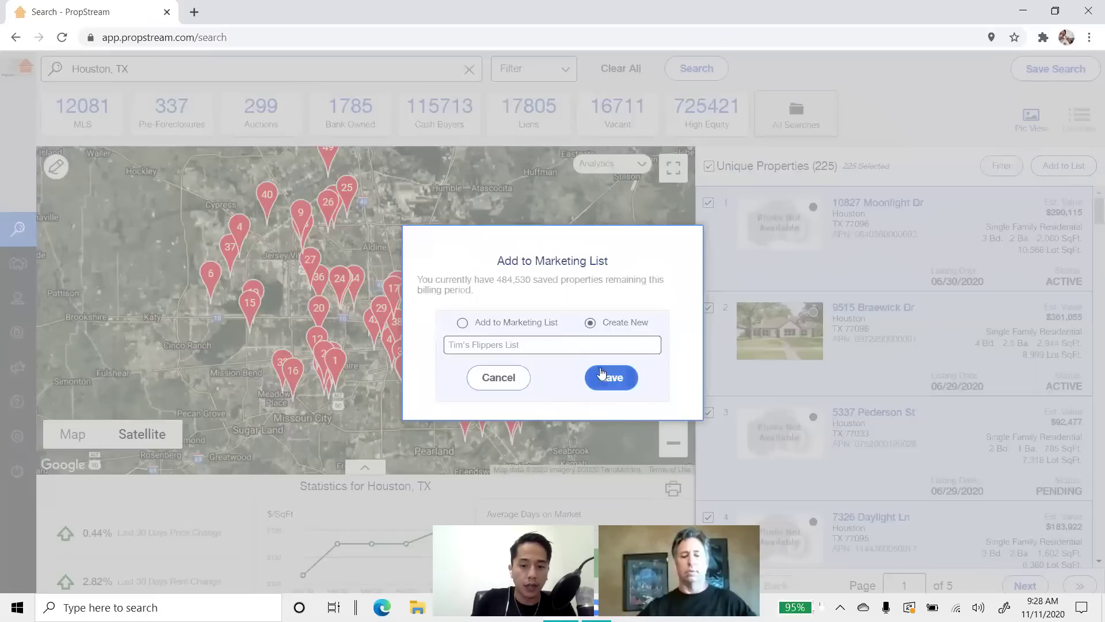
{"action": "left_click", "coordinate": [608, 378]}
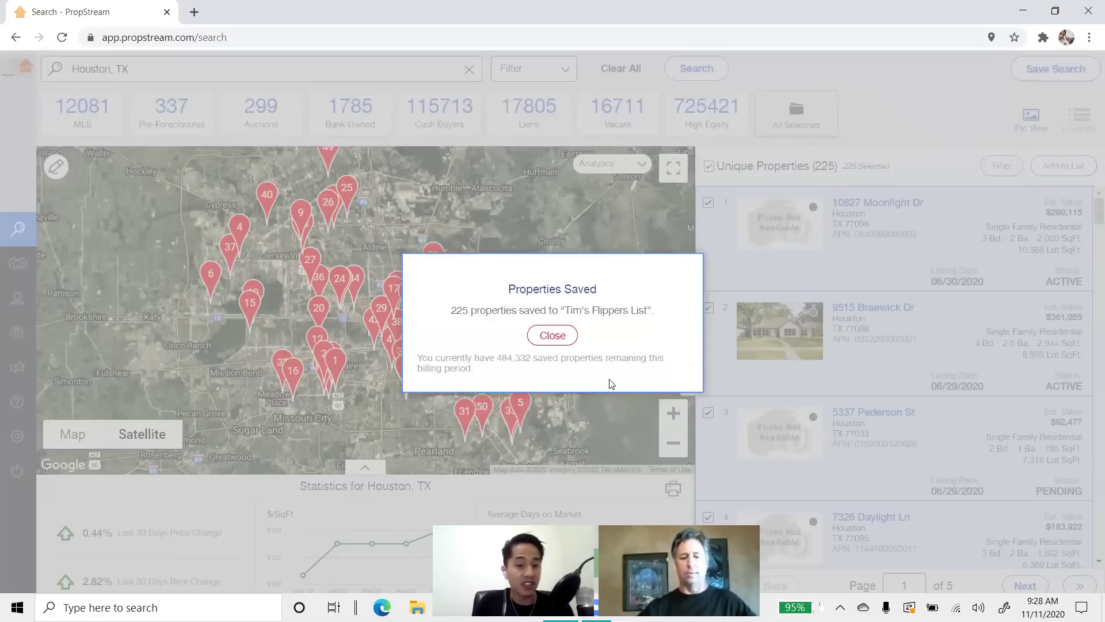
{"action": "left_click", "coordinate": [552, 335]}
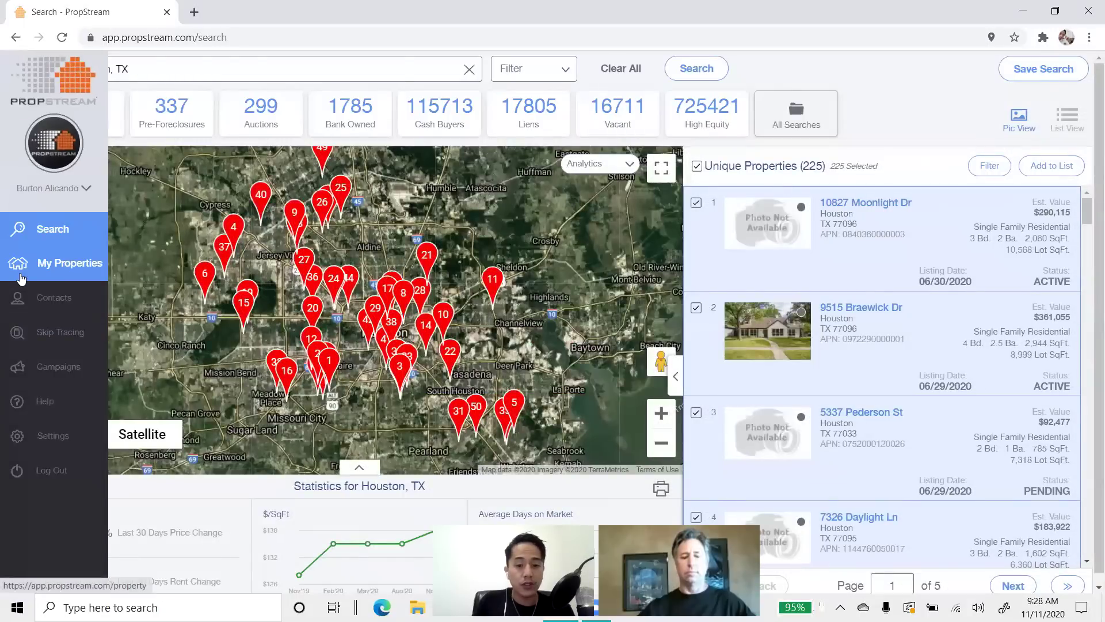
Open Tim's Flippers List in My Properties and show the MLS options in Customize Your Layout.
{"action": "left_click", "coordinate": [69, 263]}
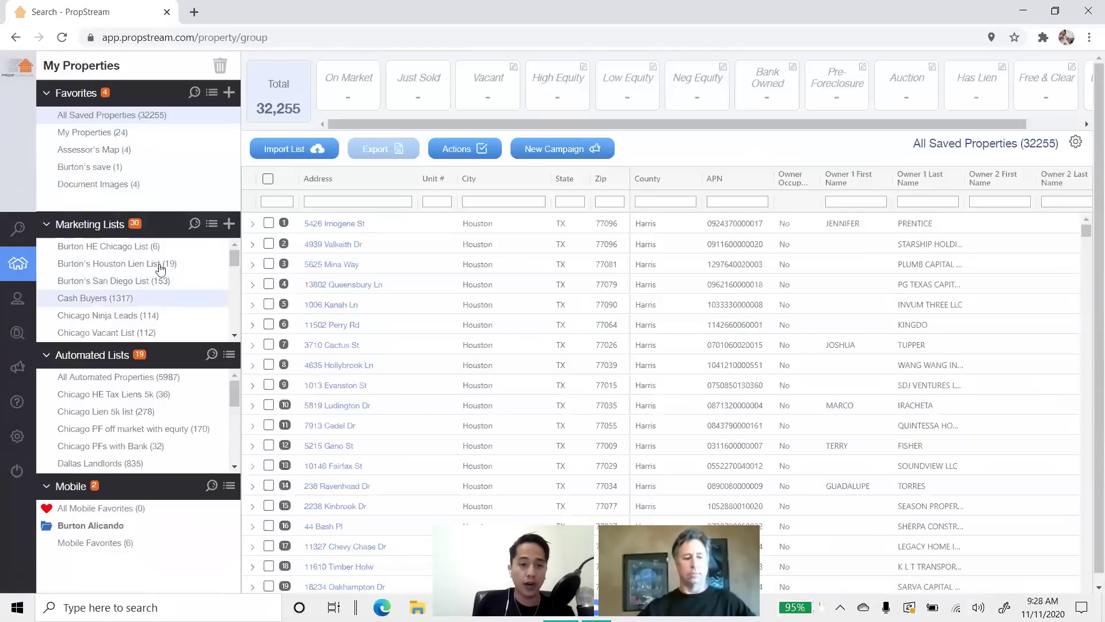
{"action": "scroll", "coordinate": [159, 292], "scroll_direction": "down", "scroll_amount": 8}
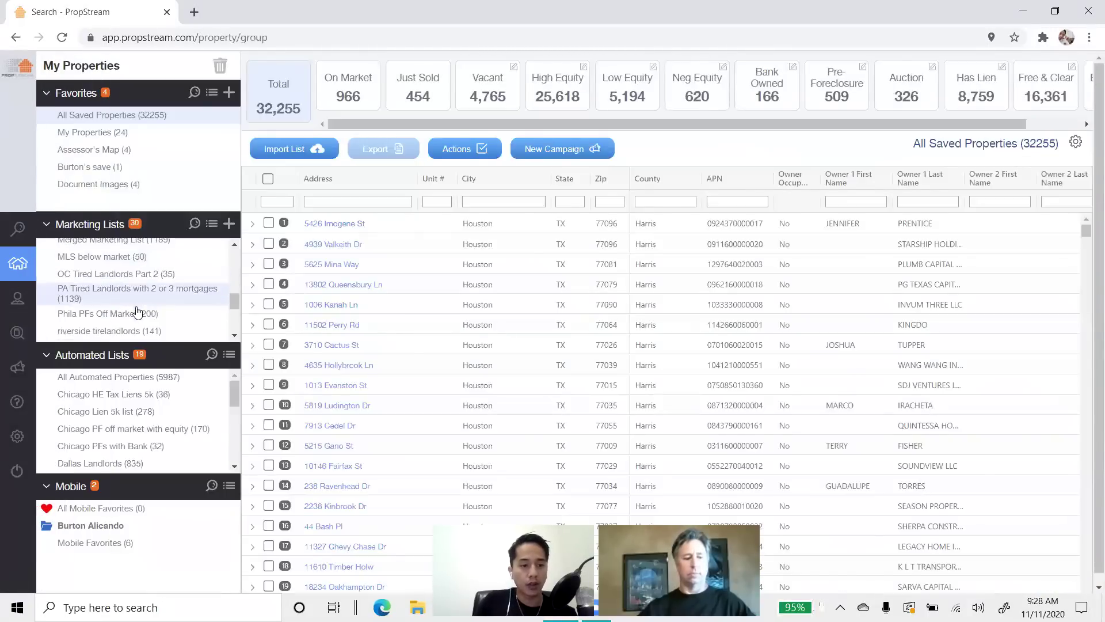
{"action": "left_click", "coordinate": [115, 300]}
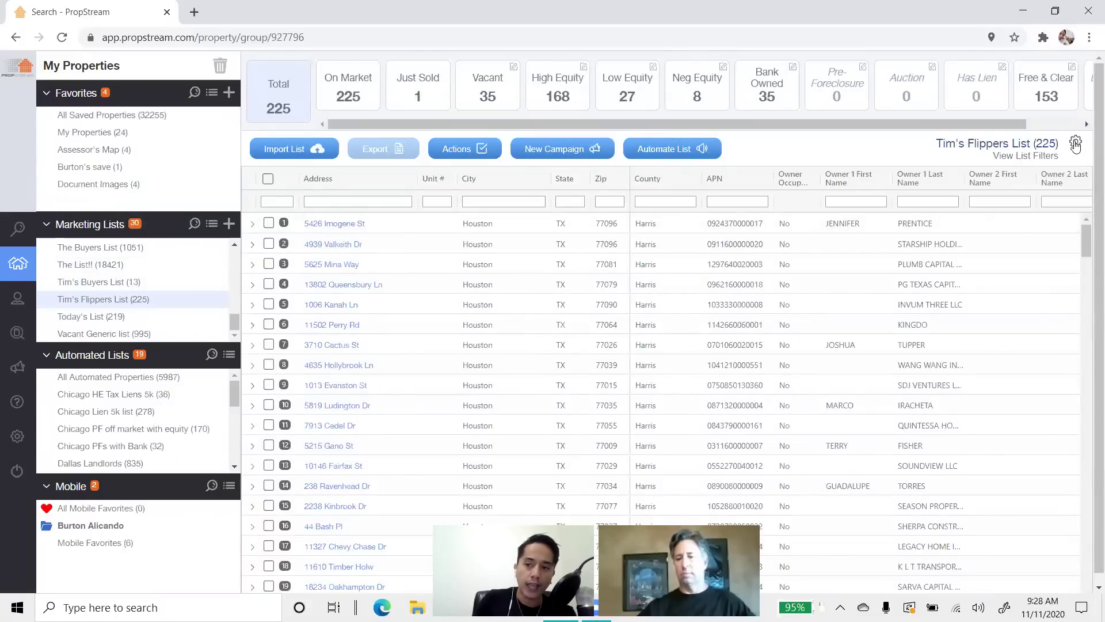
{"action": "left_click", "coordinate": [1075, 144]}
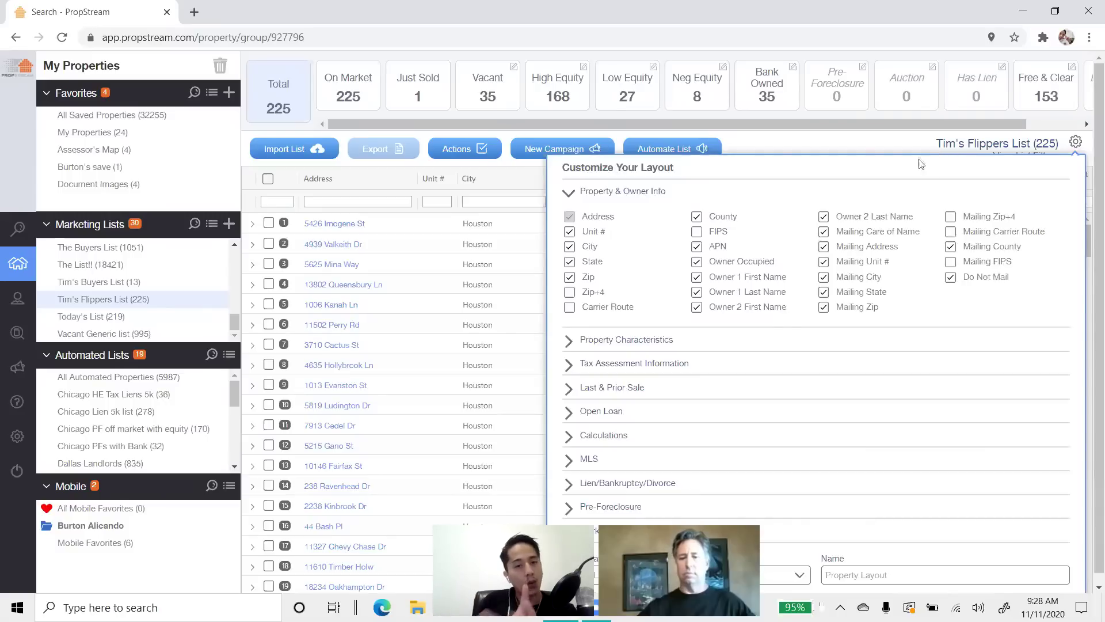
{"action": "left_click", "coordinate": [589, 459]}
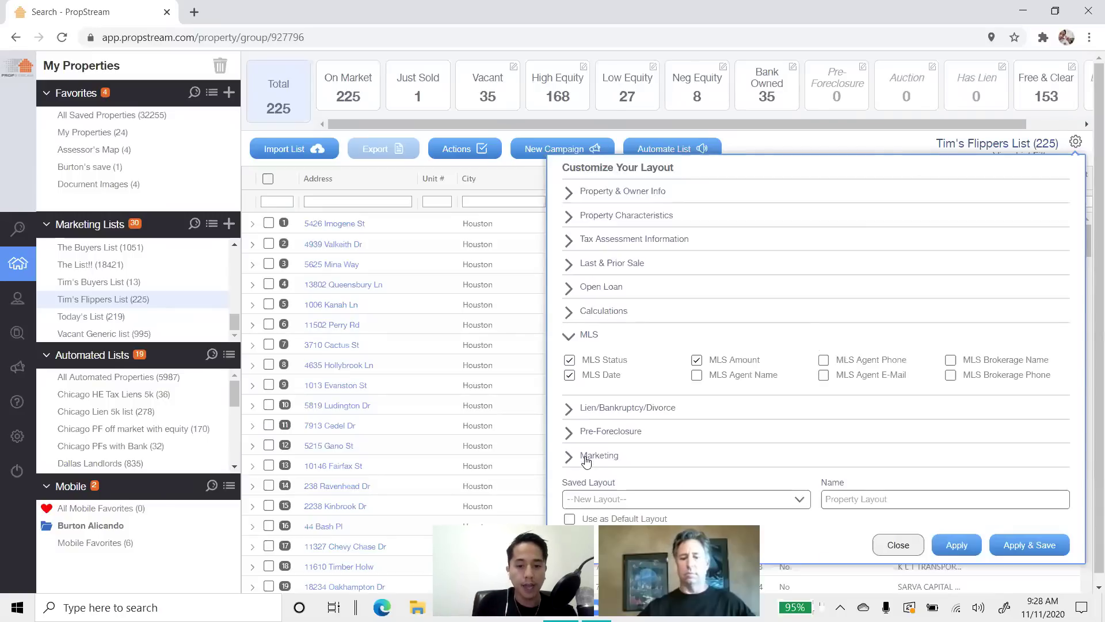
Add the MLS Agent Name column to the list layout and apply it.
{"action": "left_click", "coordinate": [723, 377]}
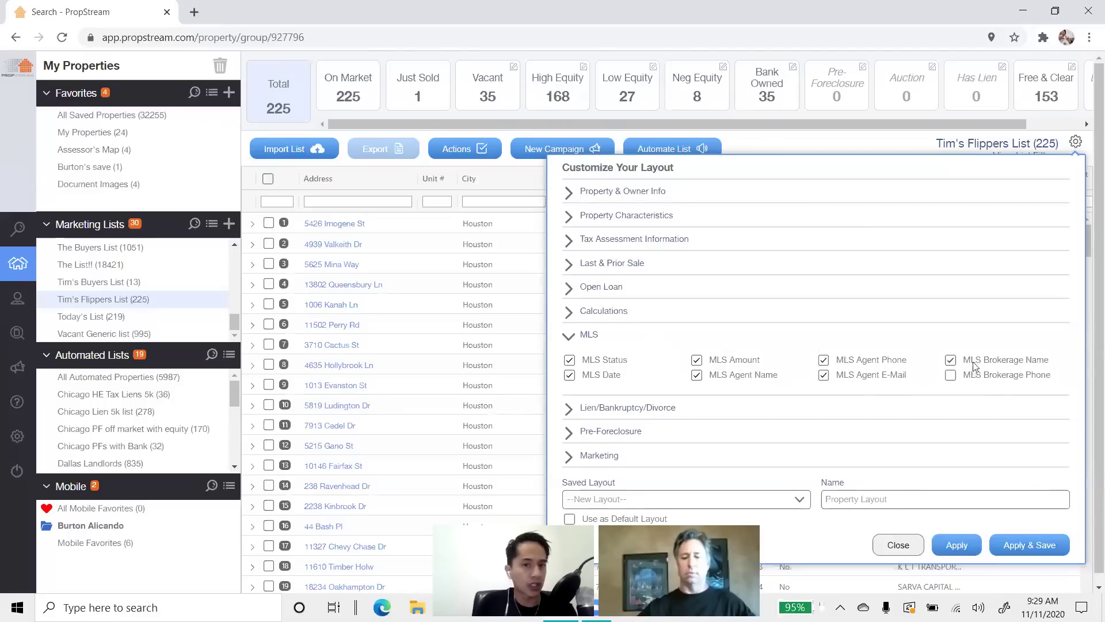
{"action": "left_click", "coordinate": [957, 546]}
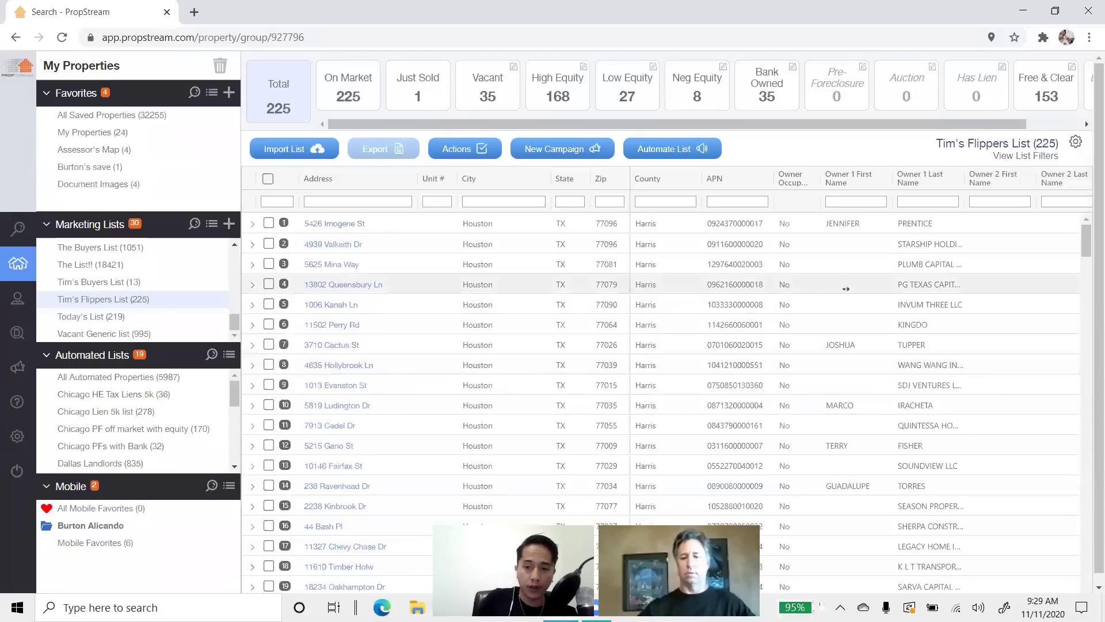
{"action": "scroll", "coordinate": [858, 286], "scroll_direction": "right", "scroll_amount": 2}
{"action": "scroll", "coordinate": [866, 286], "scroll_direction": "right", "scroll_amount": 10}
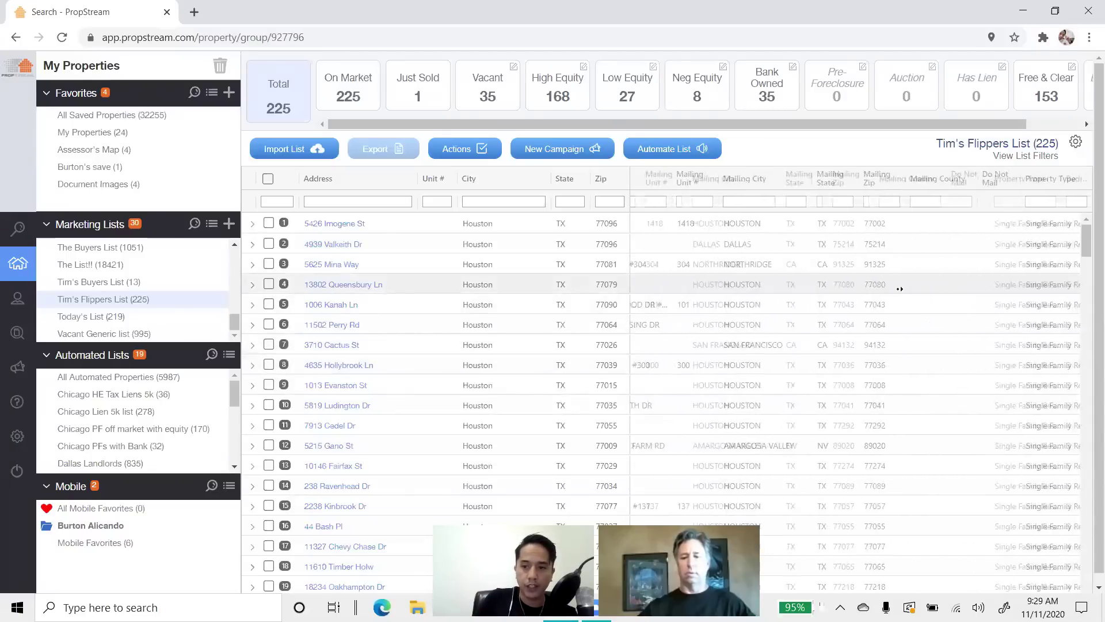
{"action": "scroll", "coordinate": [908, 287], "scroll_direction": "right", "scroll_amount": 15}
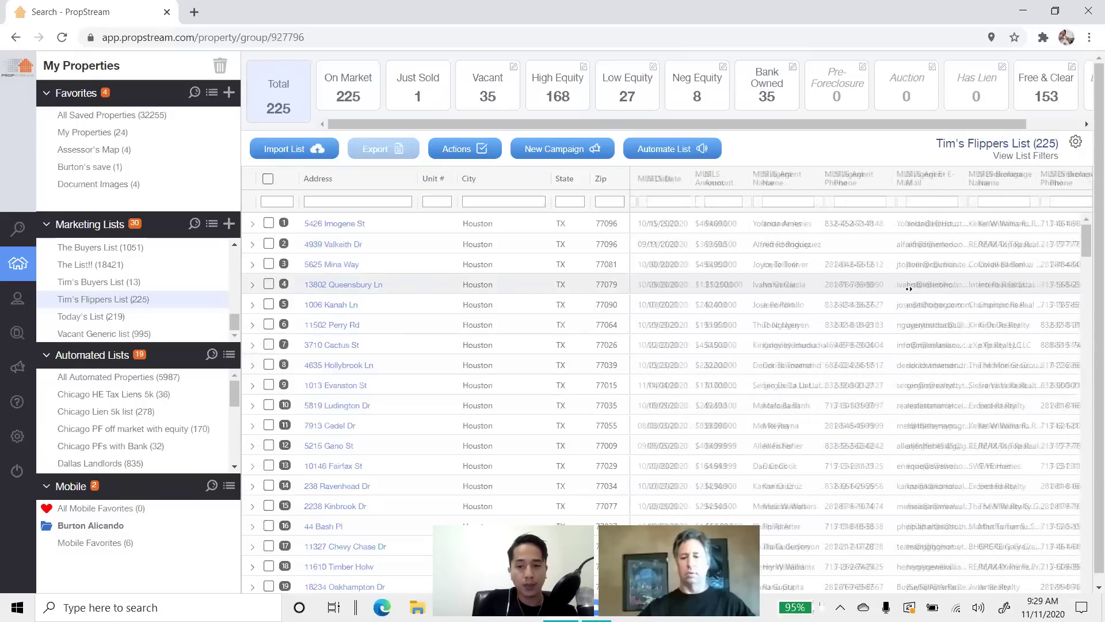
{"action": "scroll", "coordinate": [783, 276], "scroll_direction": "left", "scroll_amount": 3}
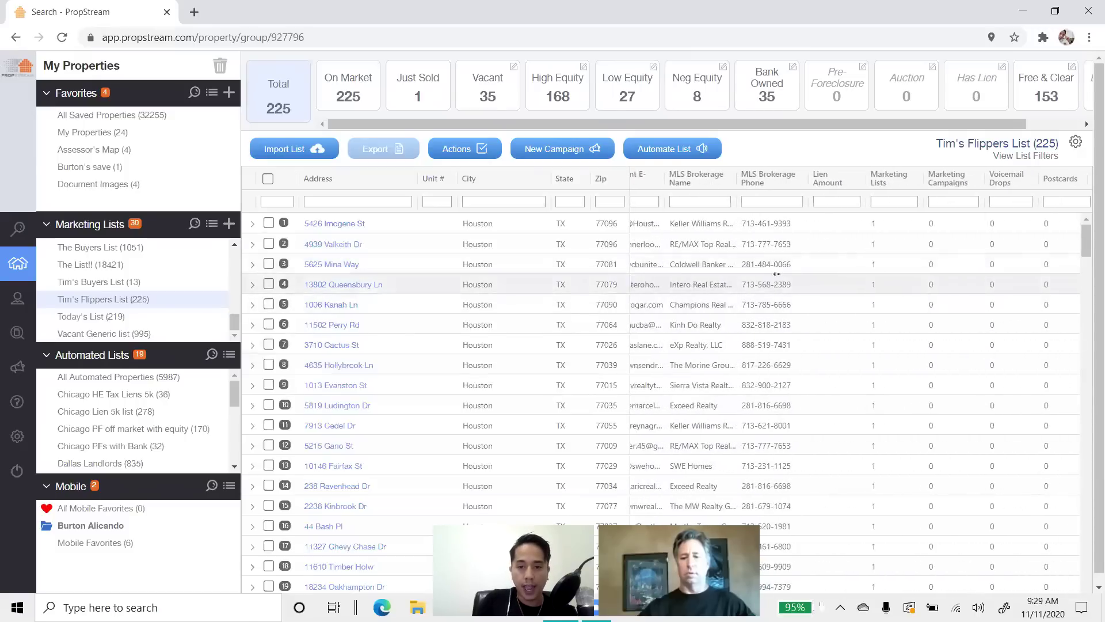
{"action": "scroll", "coordinate": [776, 275], "scroll_direction": "left", "scroll_amount": 13}
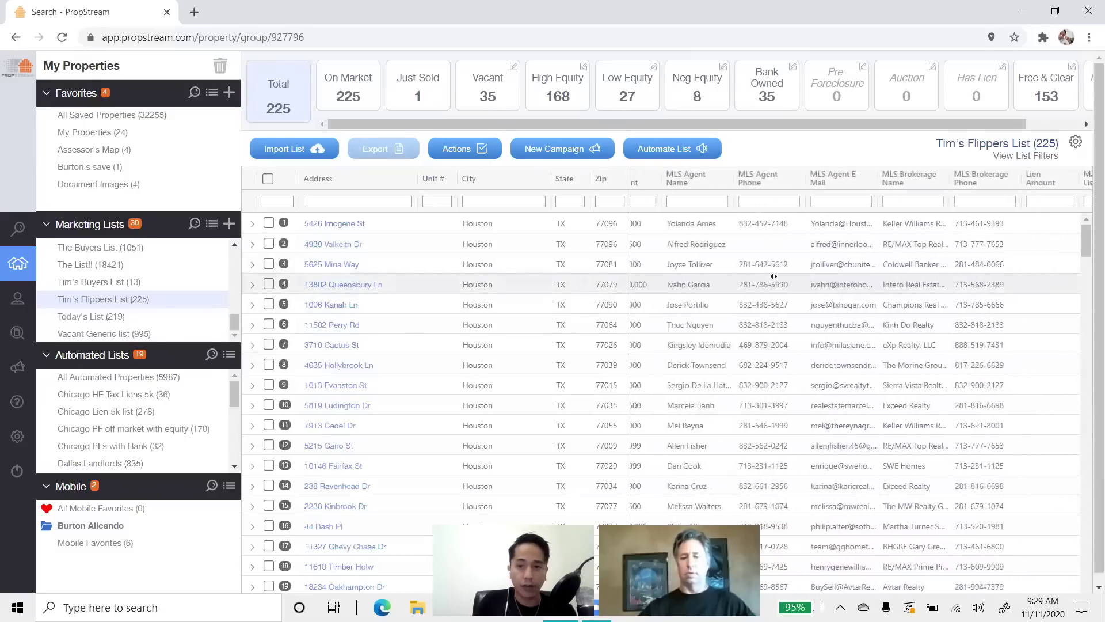
{"action": "scroll", "coordinate": [774, 276], "scroll_direction": "left", "scroll_amount": 2}
Select all 225 properties in Tim's Flippers List and export them.
{"action": "left_click_drag", "start_coordinate": [792, 226], "coordinate": [856, 227]}
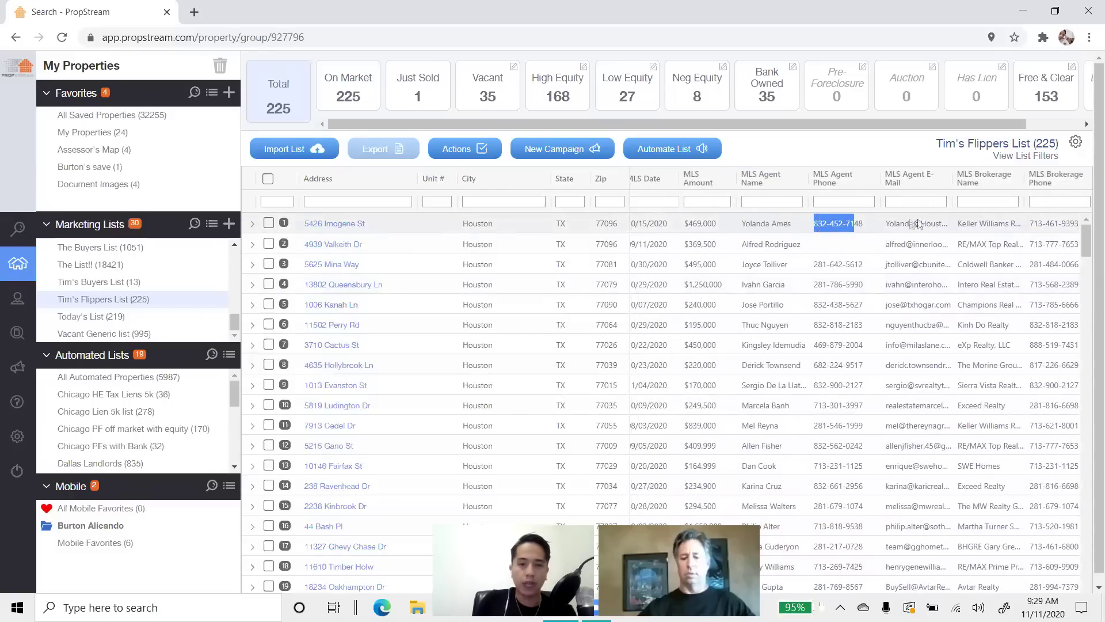
{"action": "left_click", "coordinate": [268, 178]}
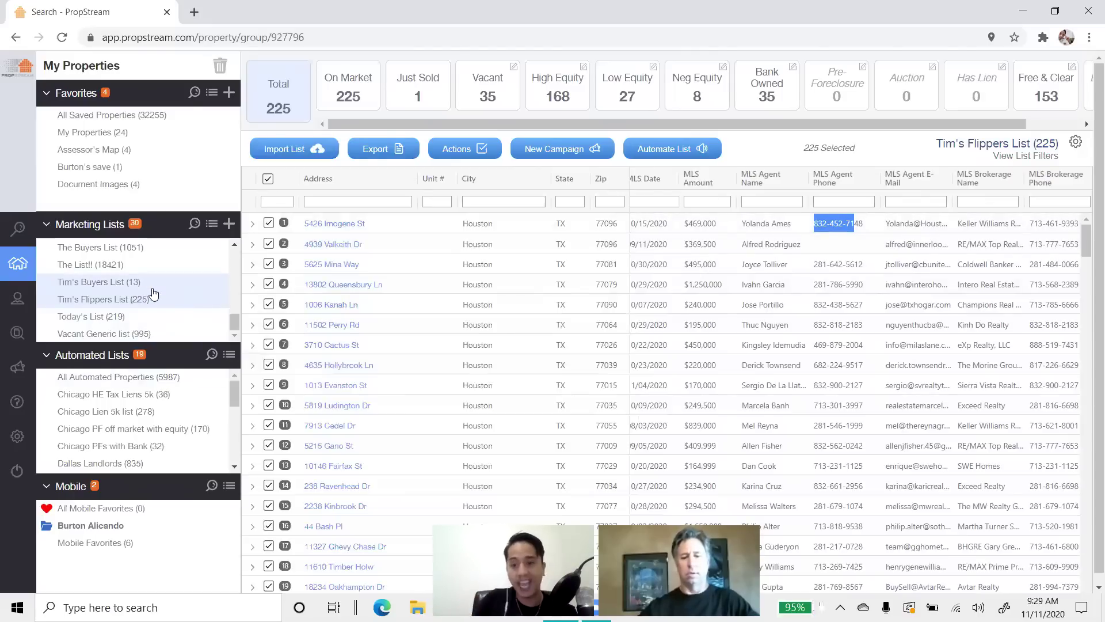
{"action": "left_click", "coordinate": [373, 151]}
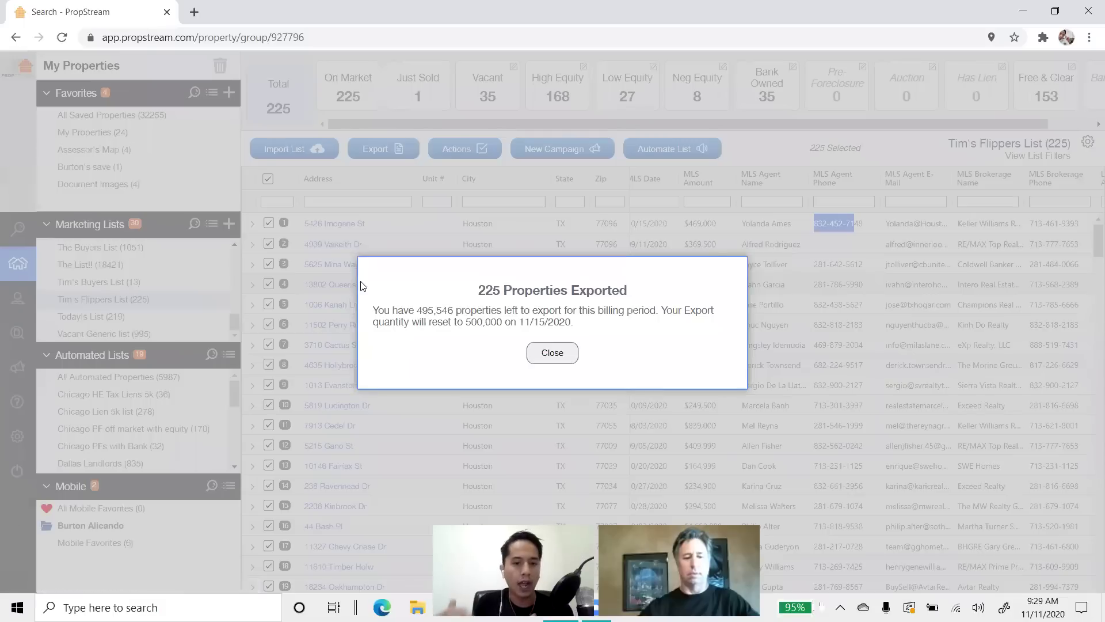
Dismiss the export confirmation and close the campaign options.
{"action": "left_click", "coordinate": [574, 363]}
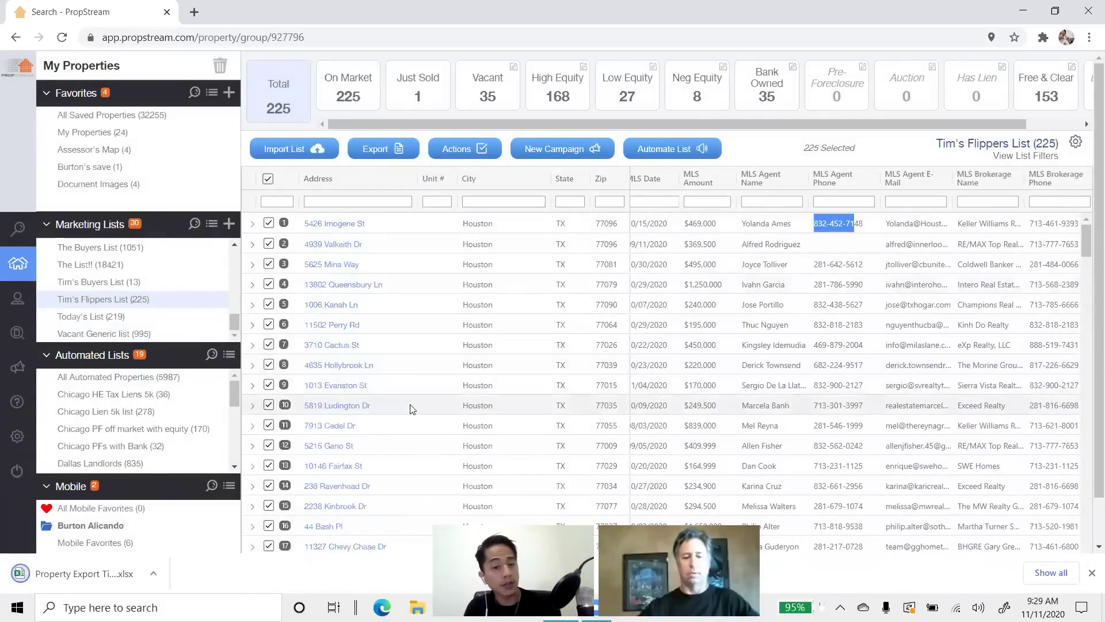
{"action": "left_click", "coordinate": [554, 149]}
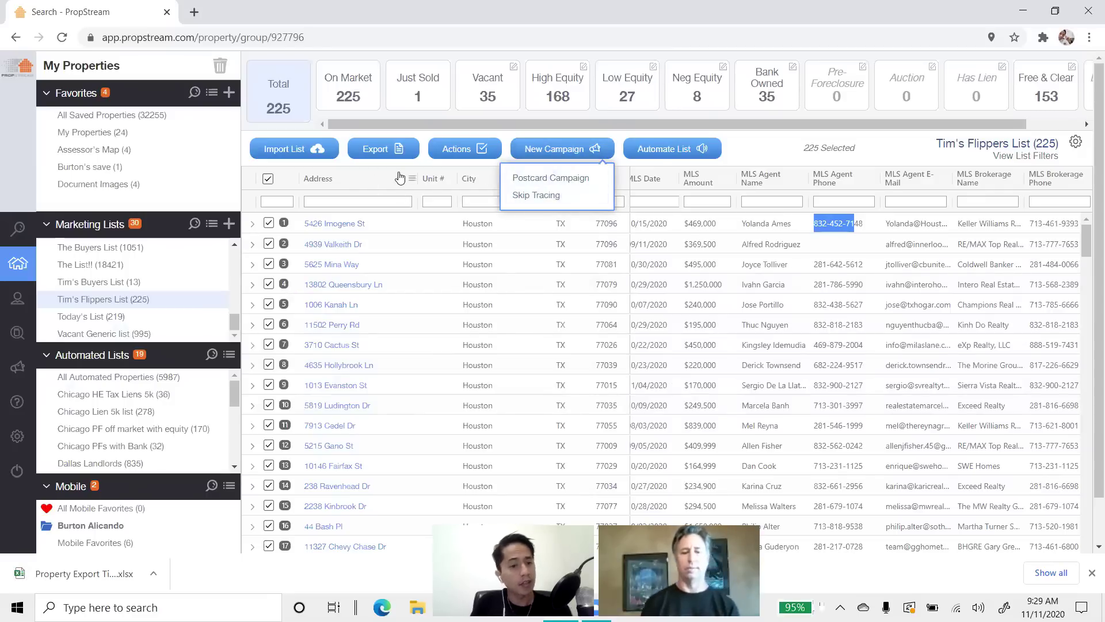
{"action": "left_click", "coordinate": [657, 221]}
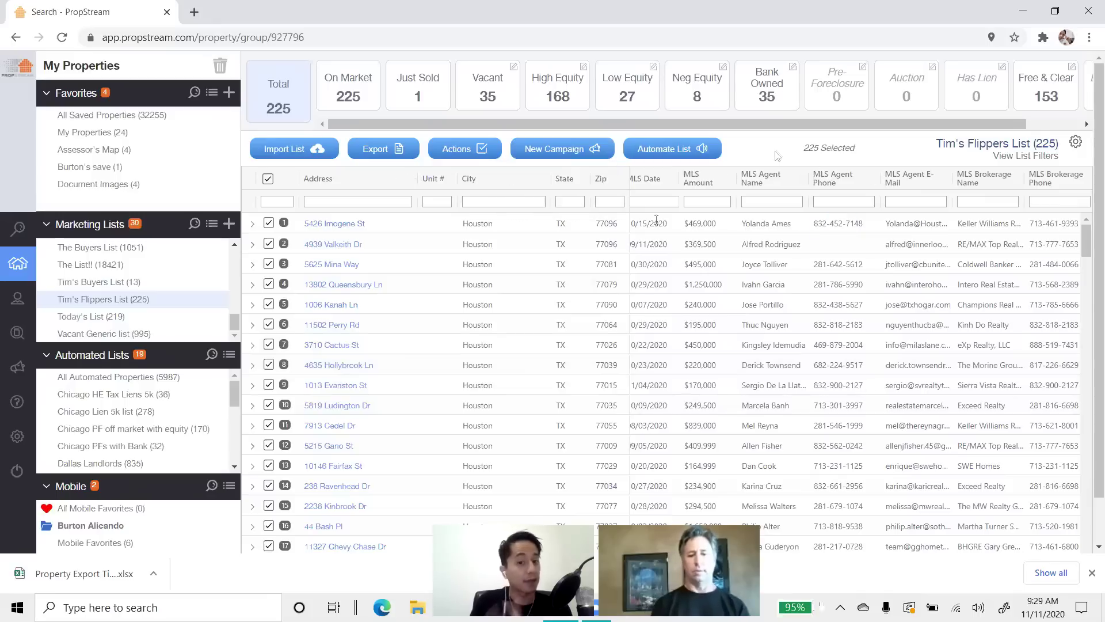
Open the exported spreadsheet in Excel, then return to the property search page.
{"action": "left_click", "coordinate": [108, 566]}
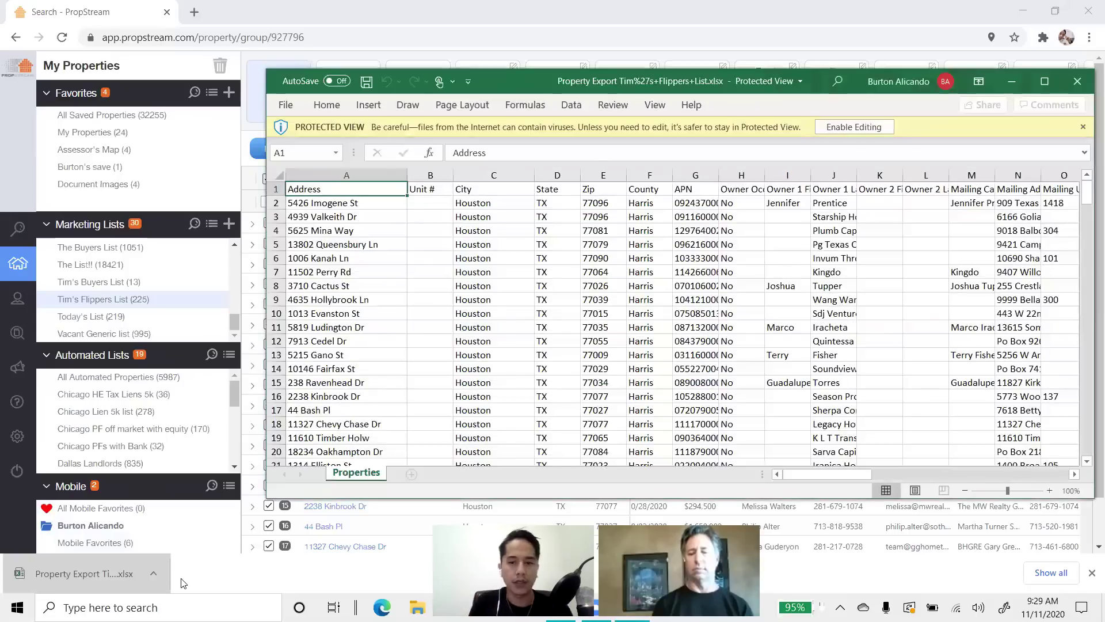
{"action": "left_click", "coordinate": [1011, 81]}
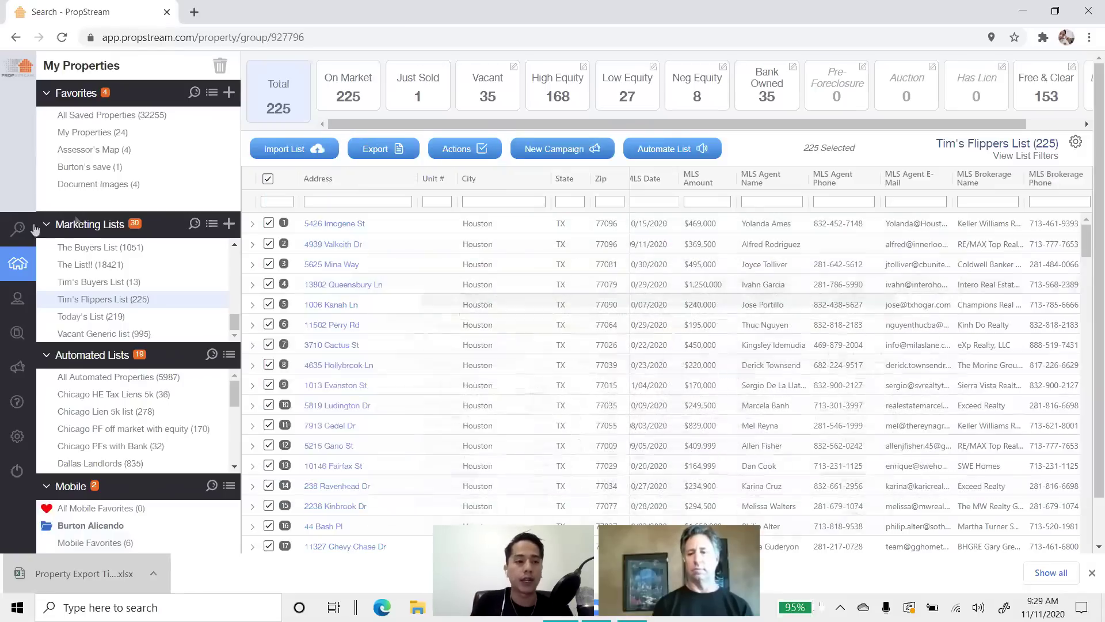
{"action": "left_click", "coordinate": [43, 244]}
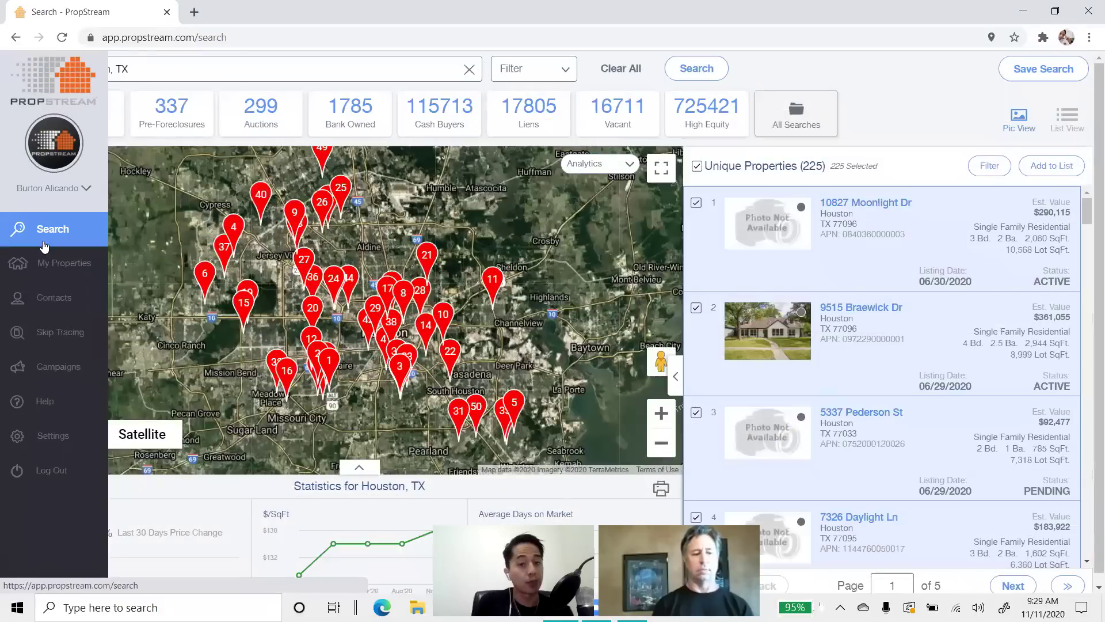